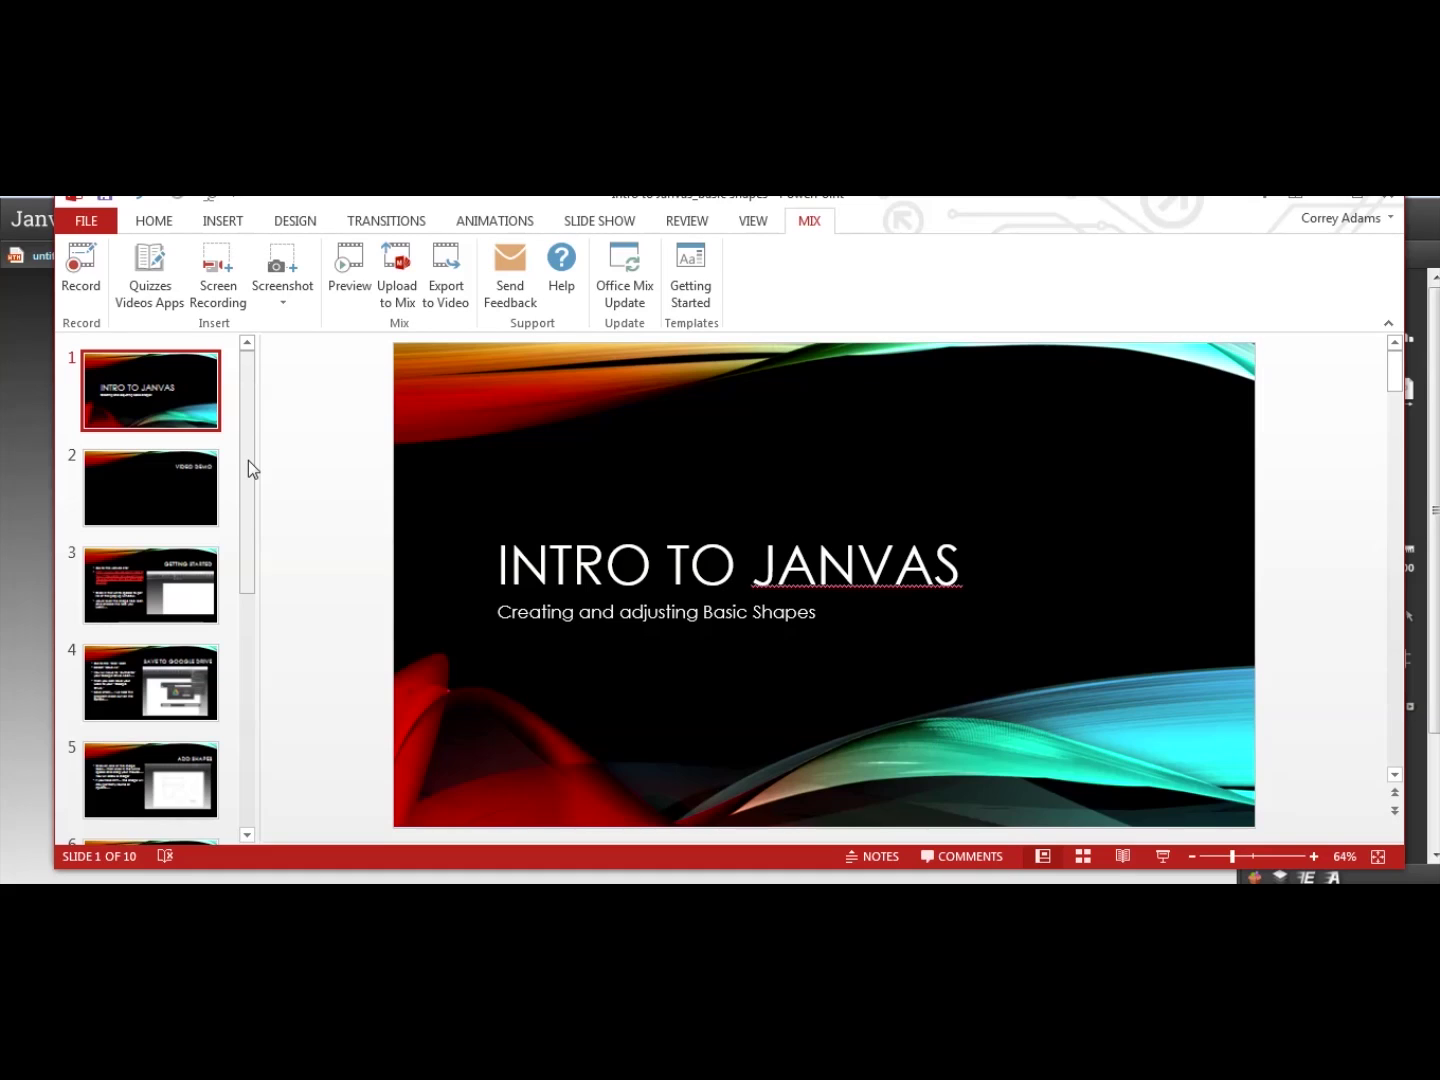
View the Getting Started and Save to Google Drive slides, then bring Janvas's blank page forward
click(168, 615)
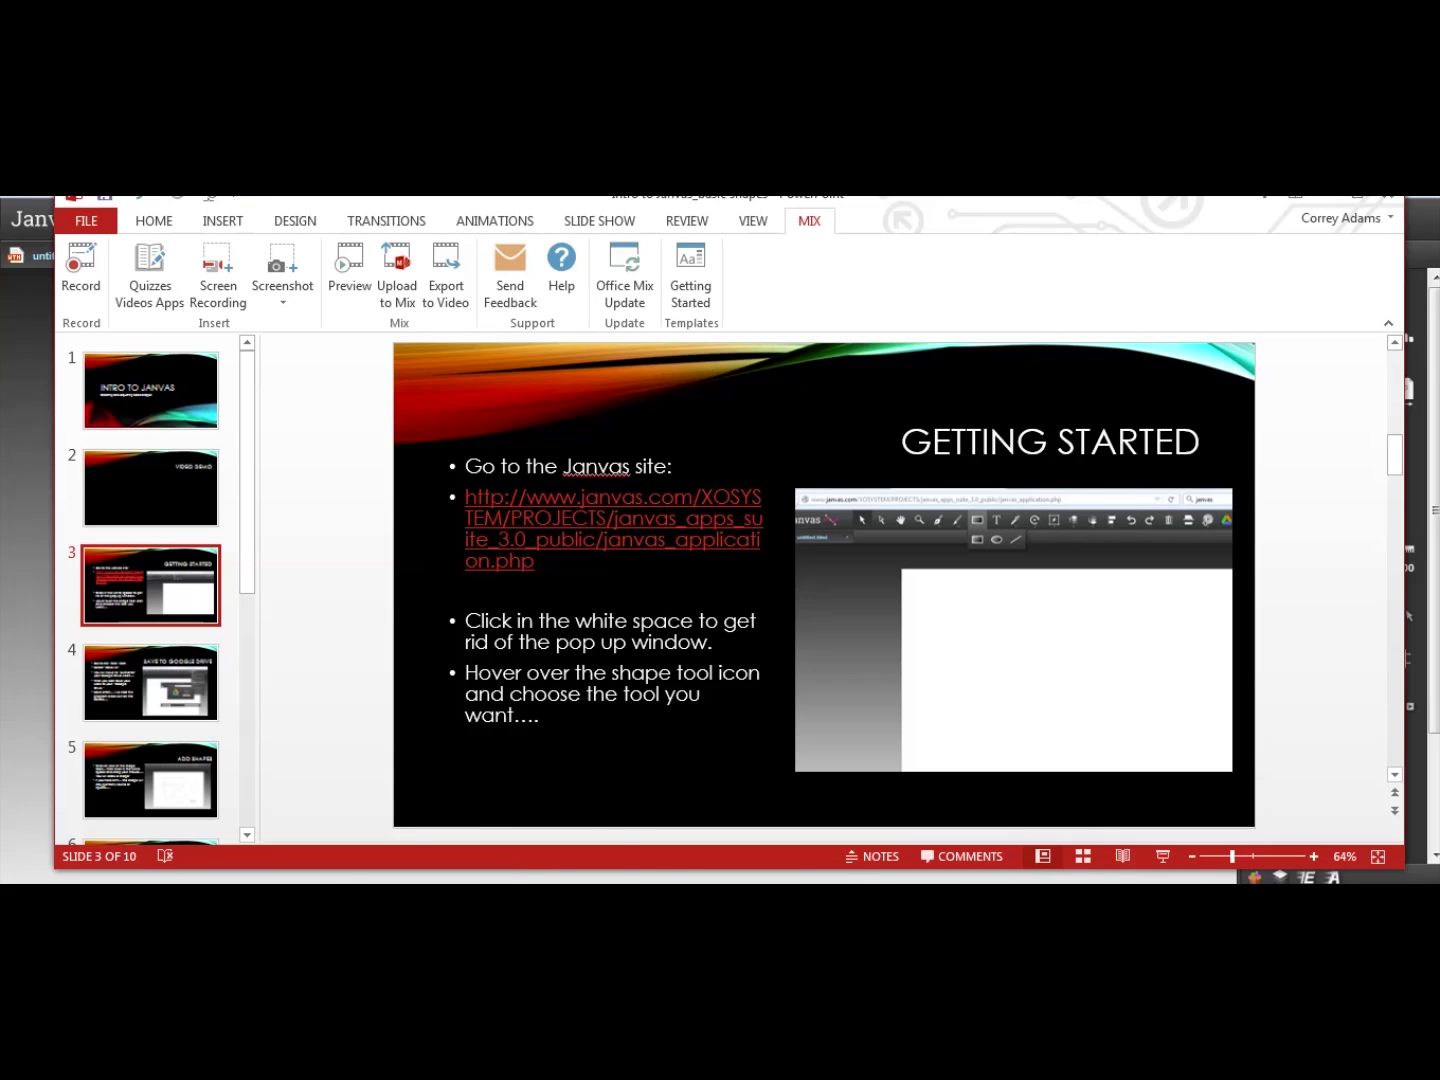
mouse_move(487, 896)
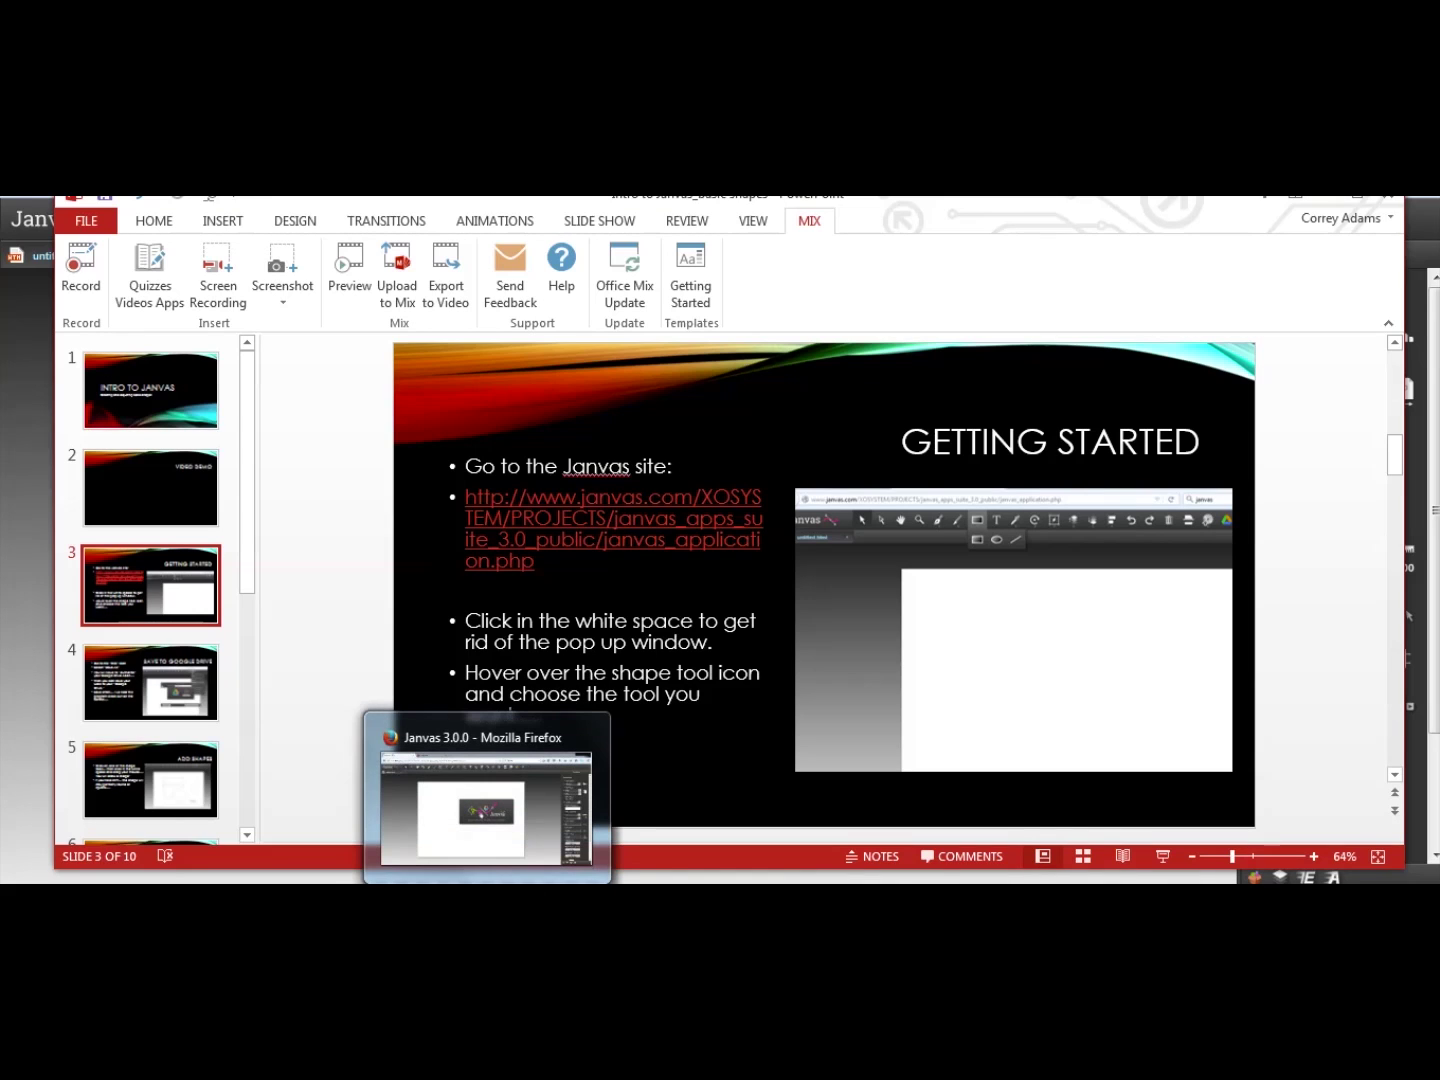
click(168, 708)
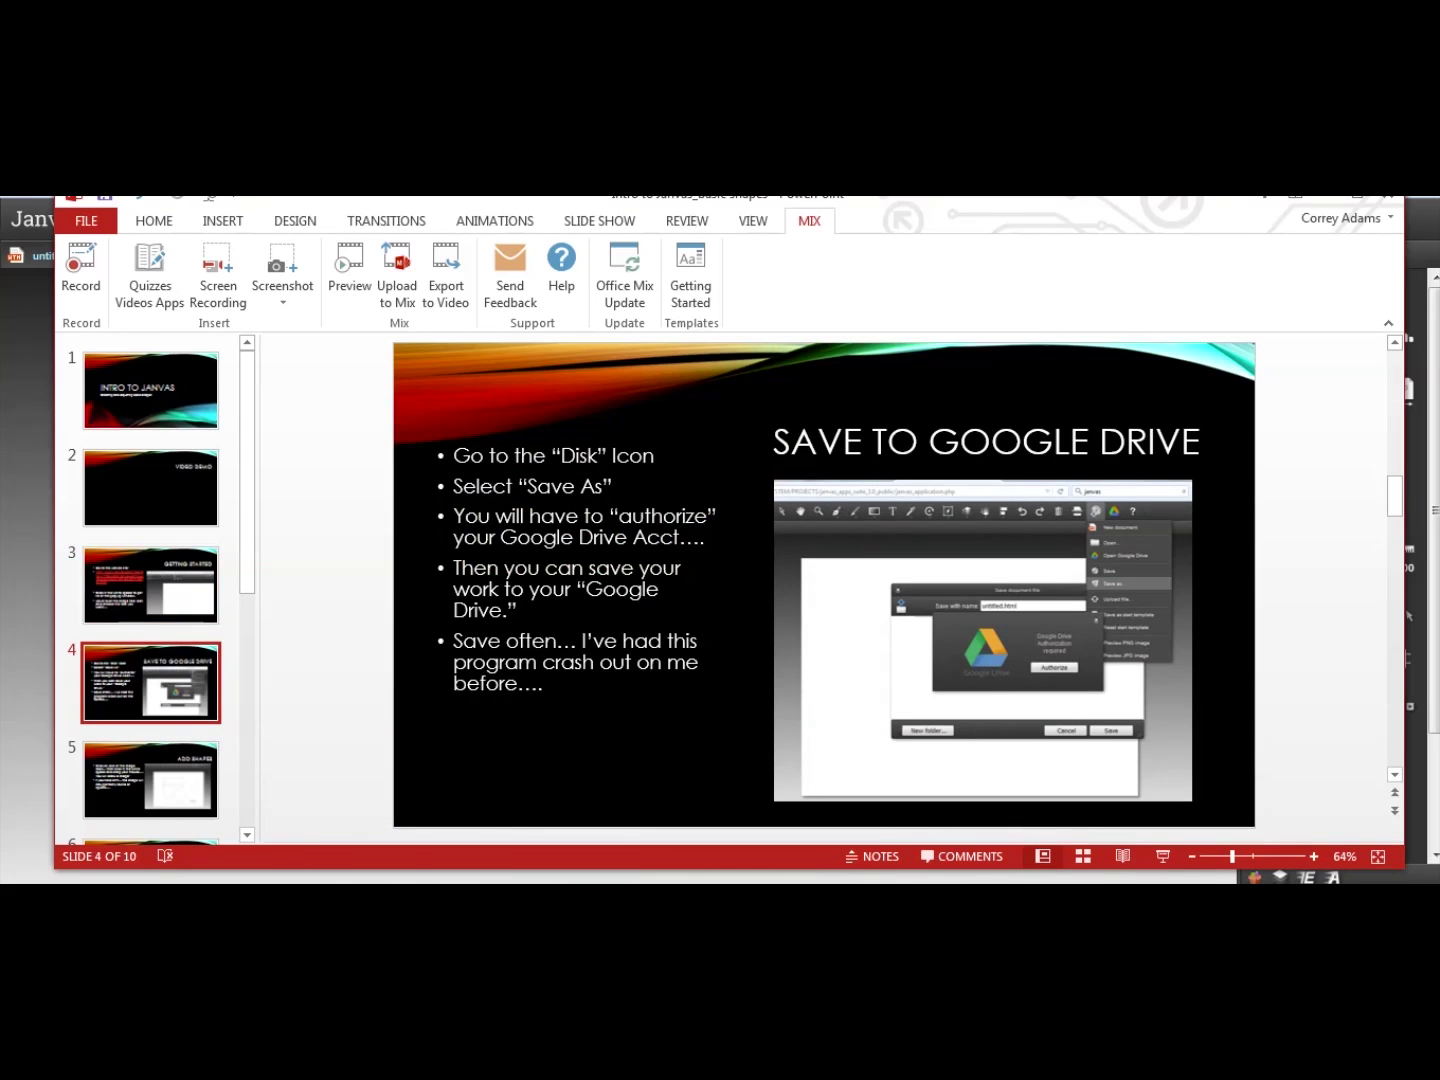
click(488, 896)
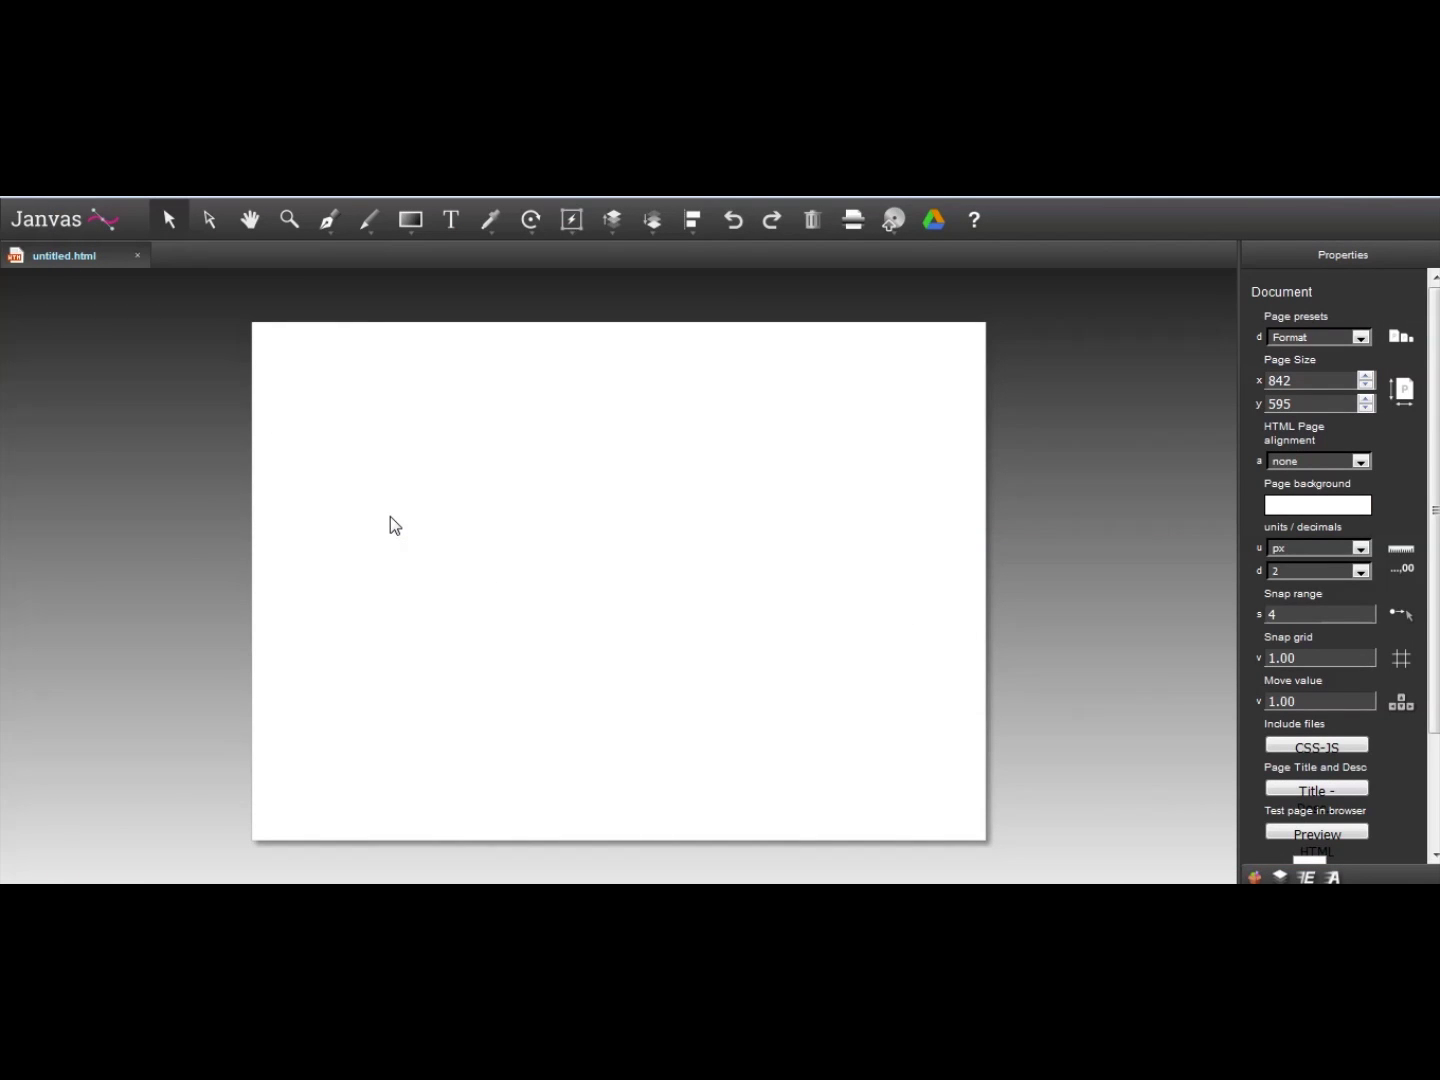
Draw a large rectangle at the upper left and a square in the middle of the page
click(420, 224)
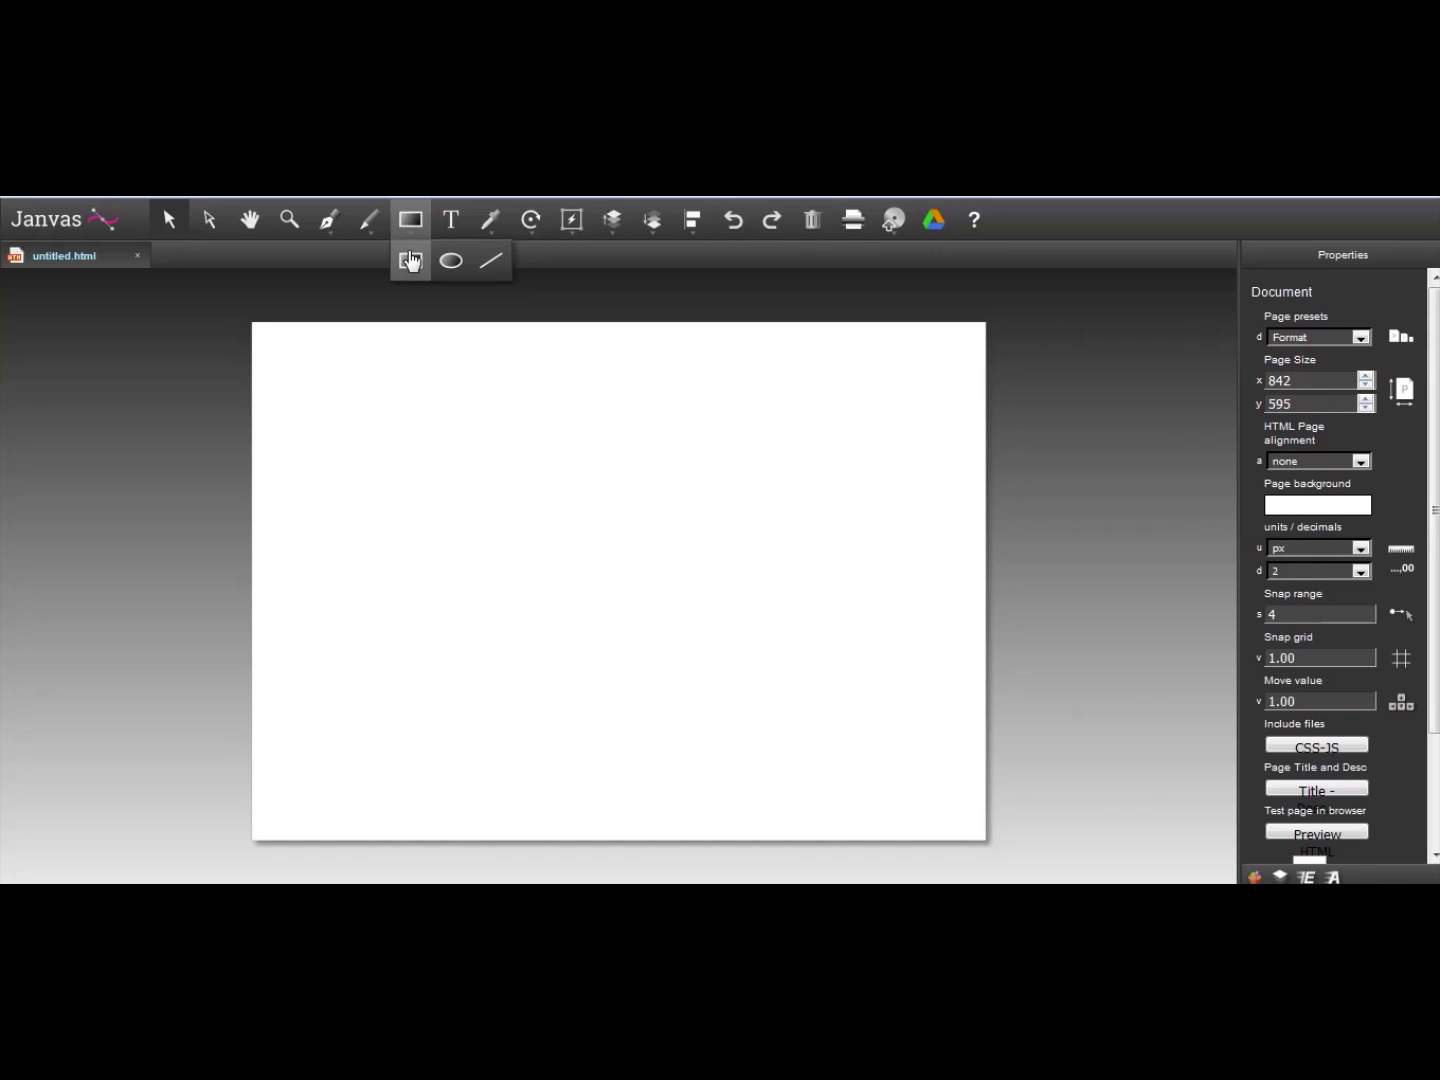
click(409, 261)
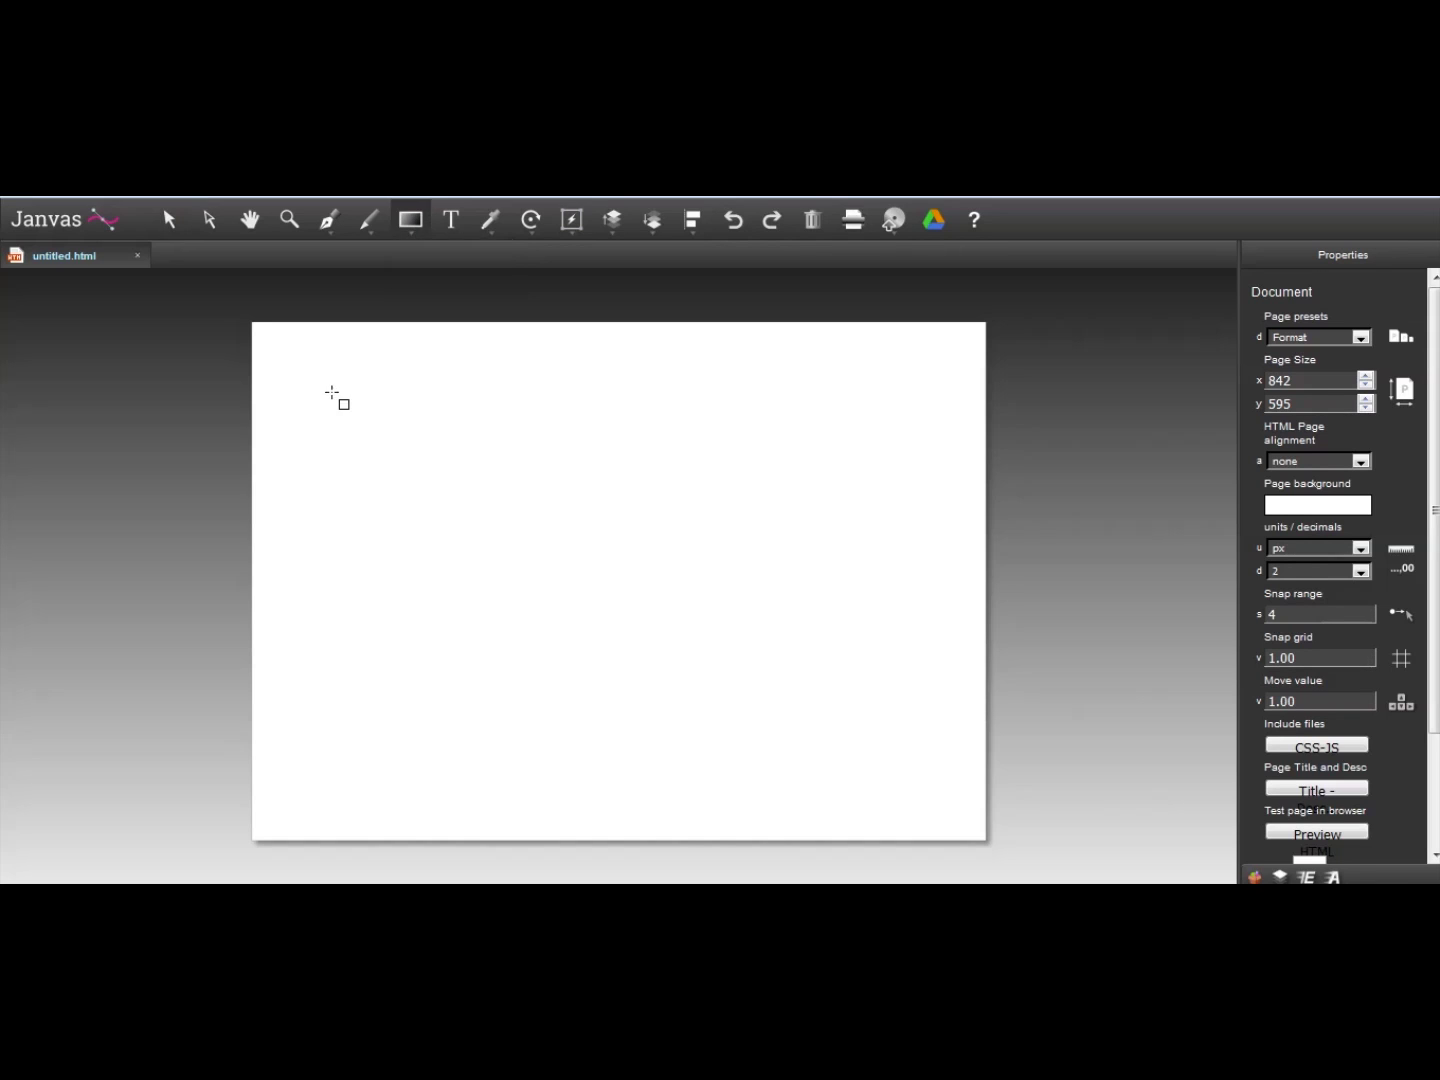
drag(316, 393, 561, 590)
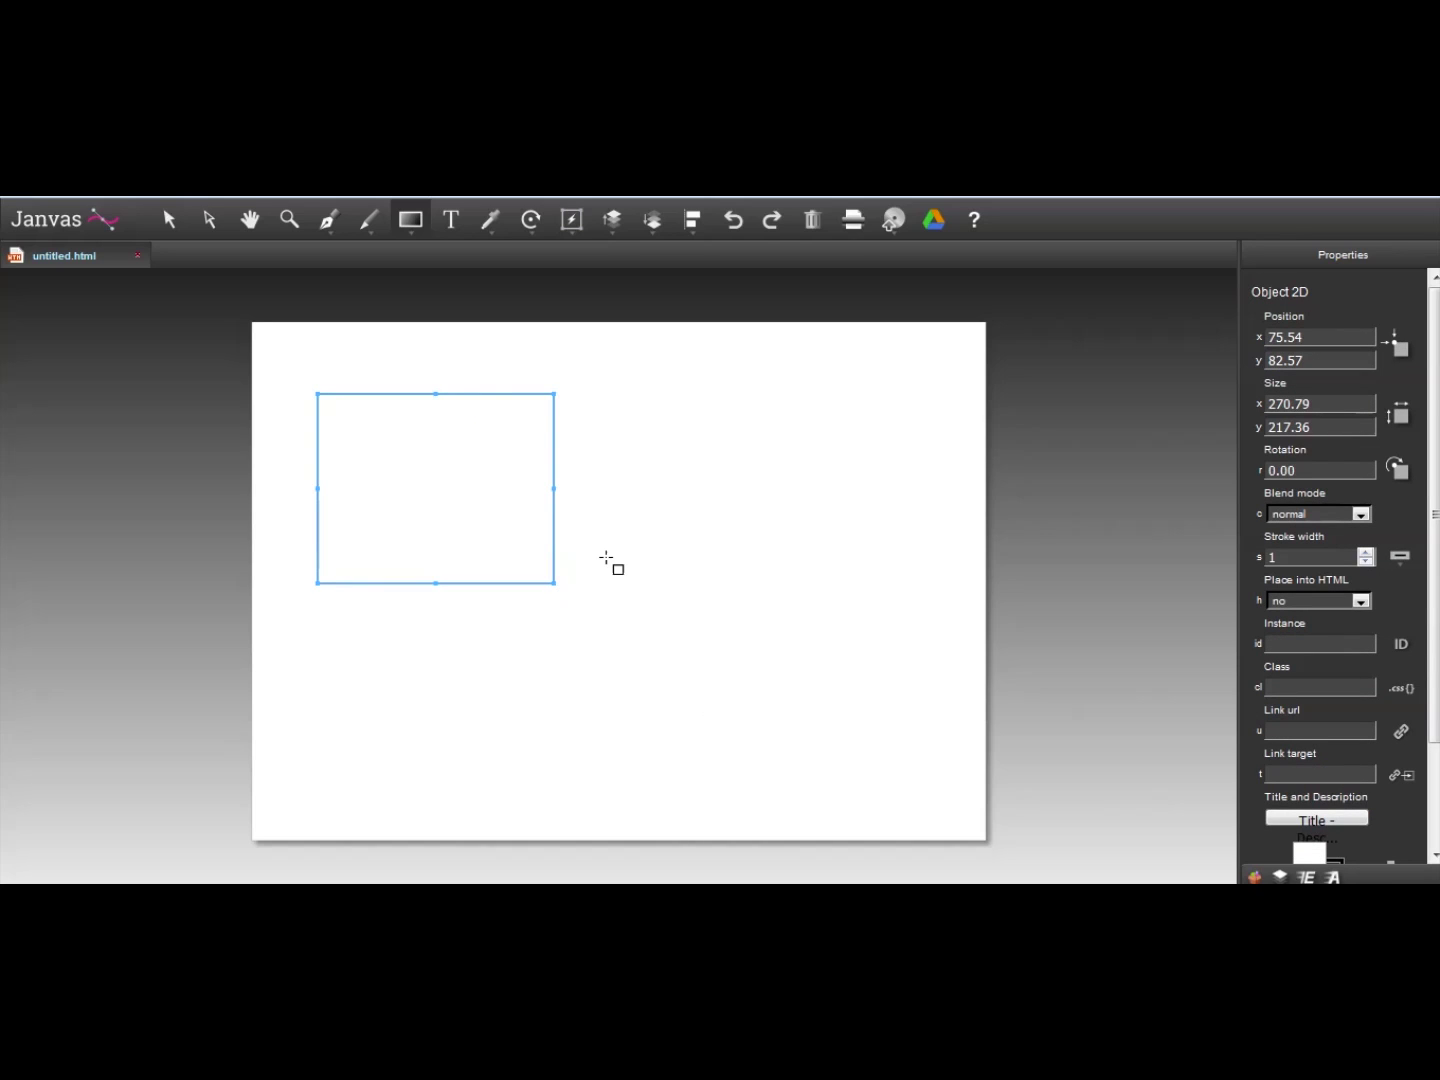
drag(604, 553, 752, 714)
Draw a tall ellipse, a wide ellipse crossing it, and a small circle at the lower left
click(451, 260)
drag(615, 370, 706, 494)
drag(844, 405, 611, 480)
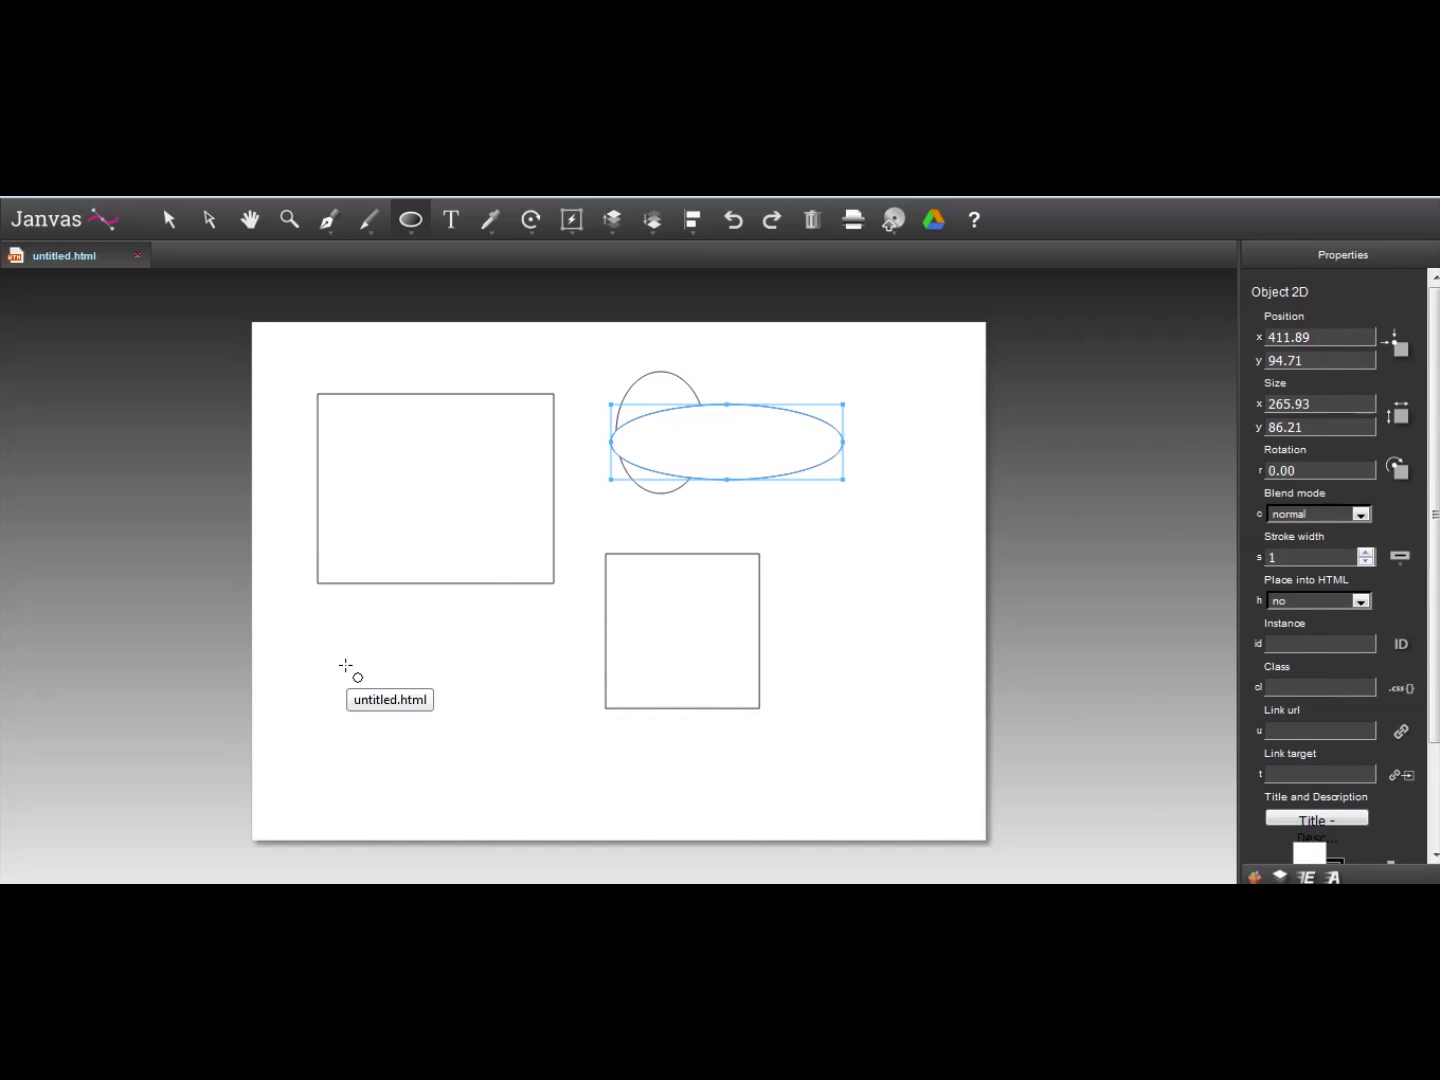
drag(349, 668, 445, 797)
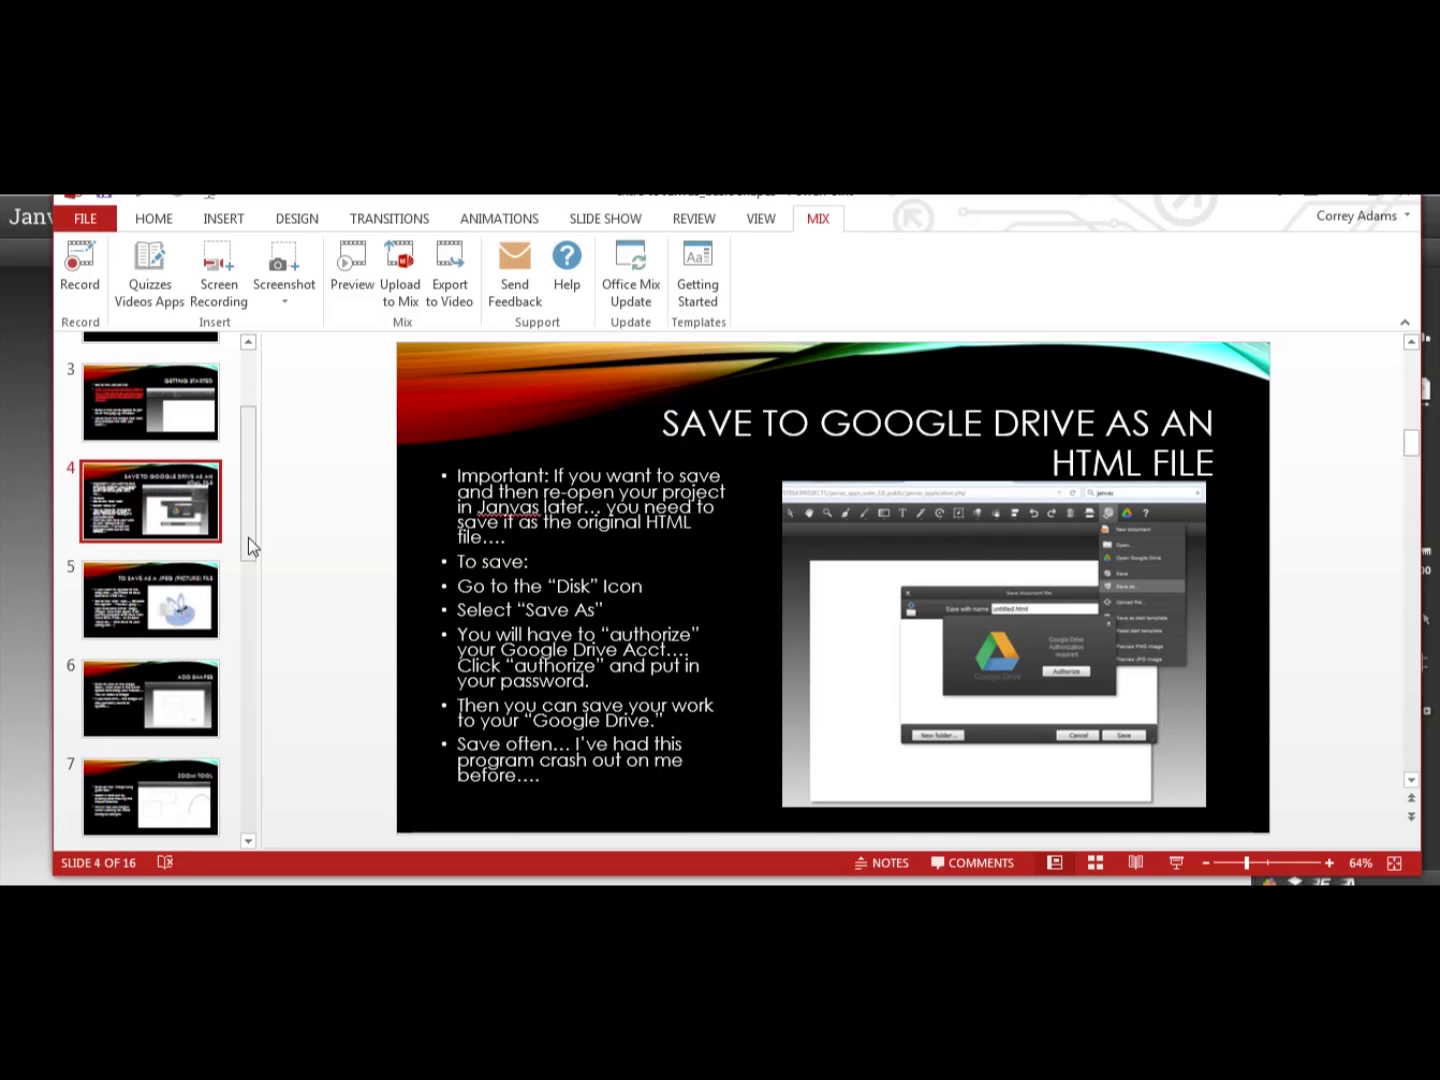
Show slide 5, "To Save as a JPEG (Picture) File."
click(183, 603)
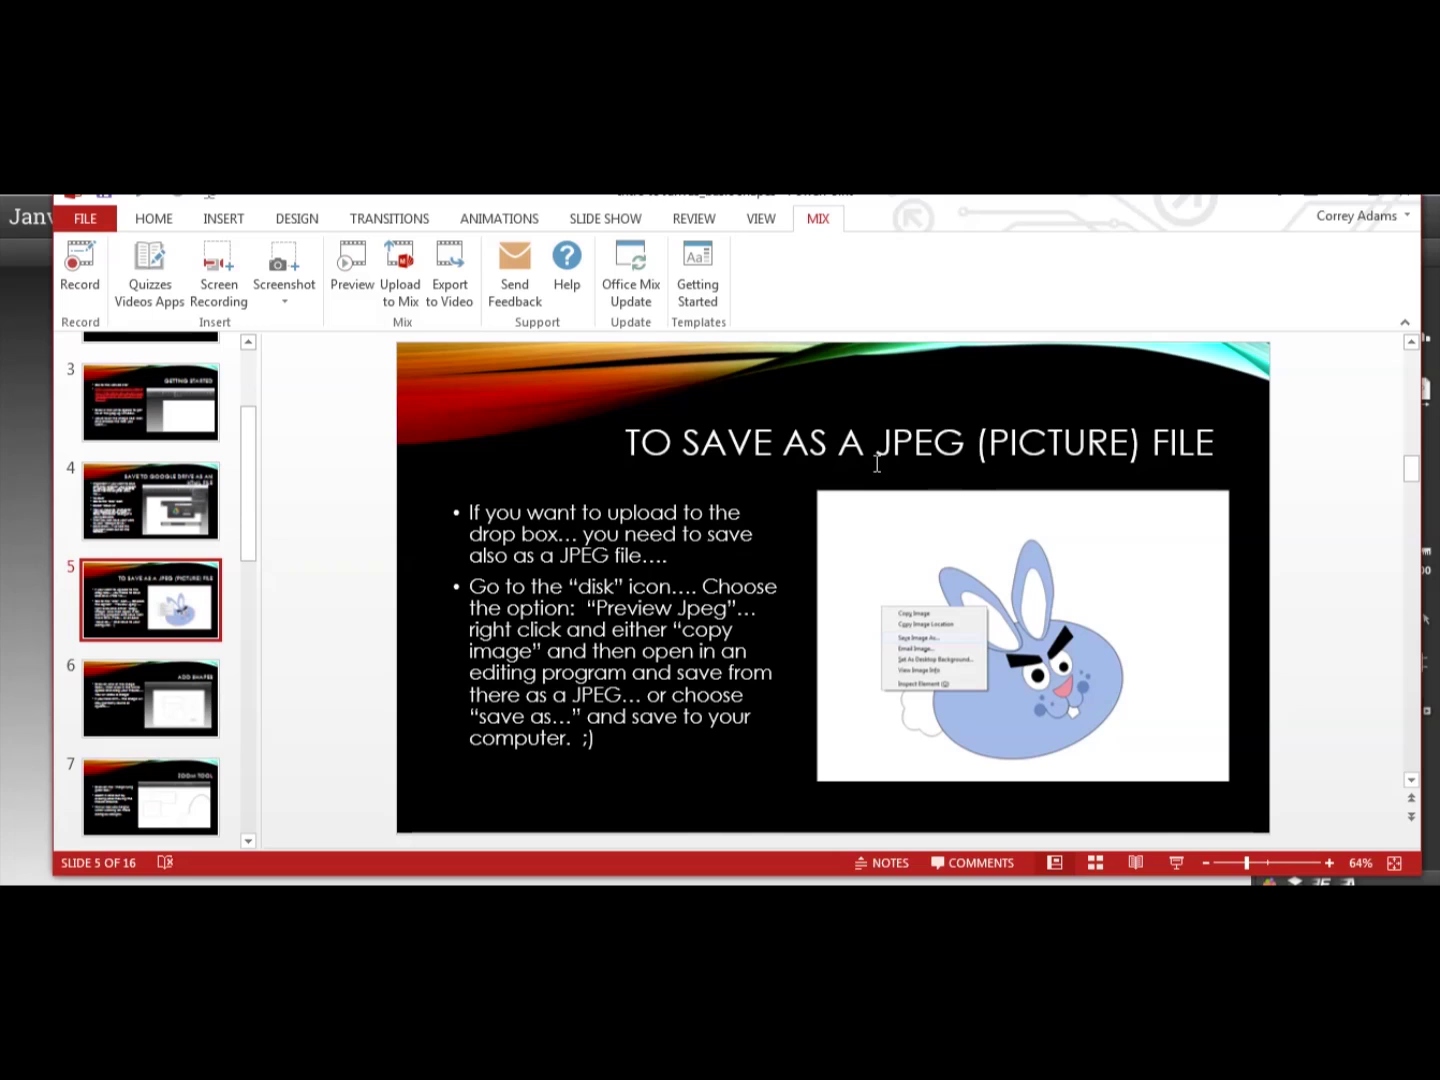
Revisit the Google Drive HTML and JPEG saving slides, then bring Janvas back in front
click(159, 537)
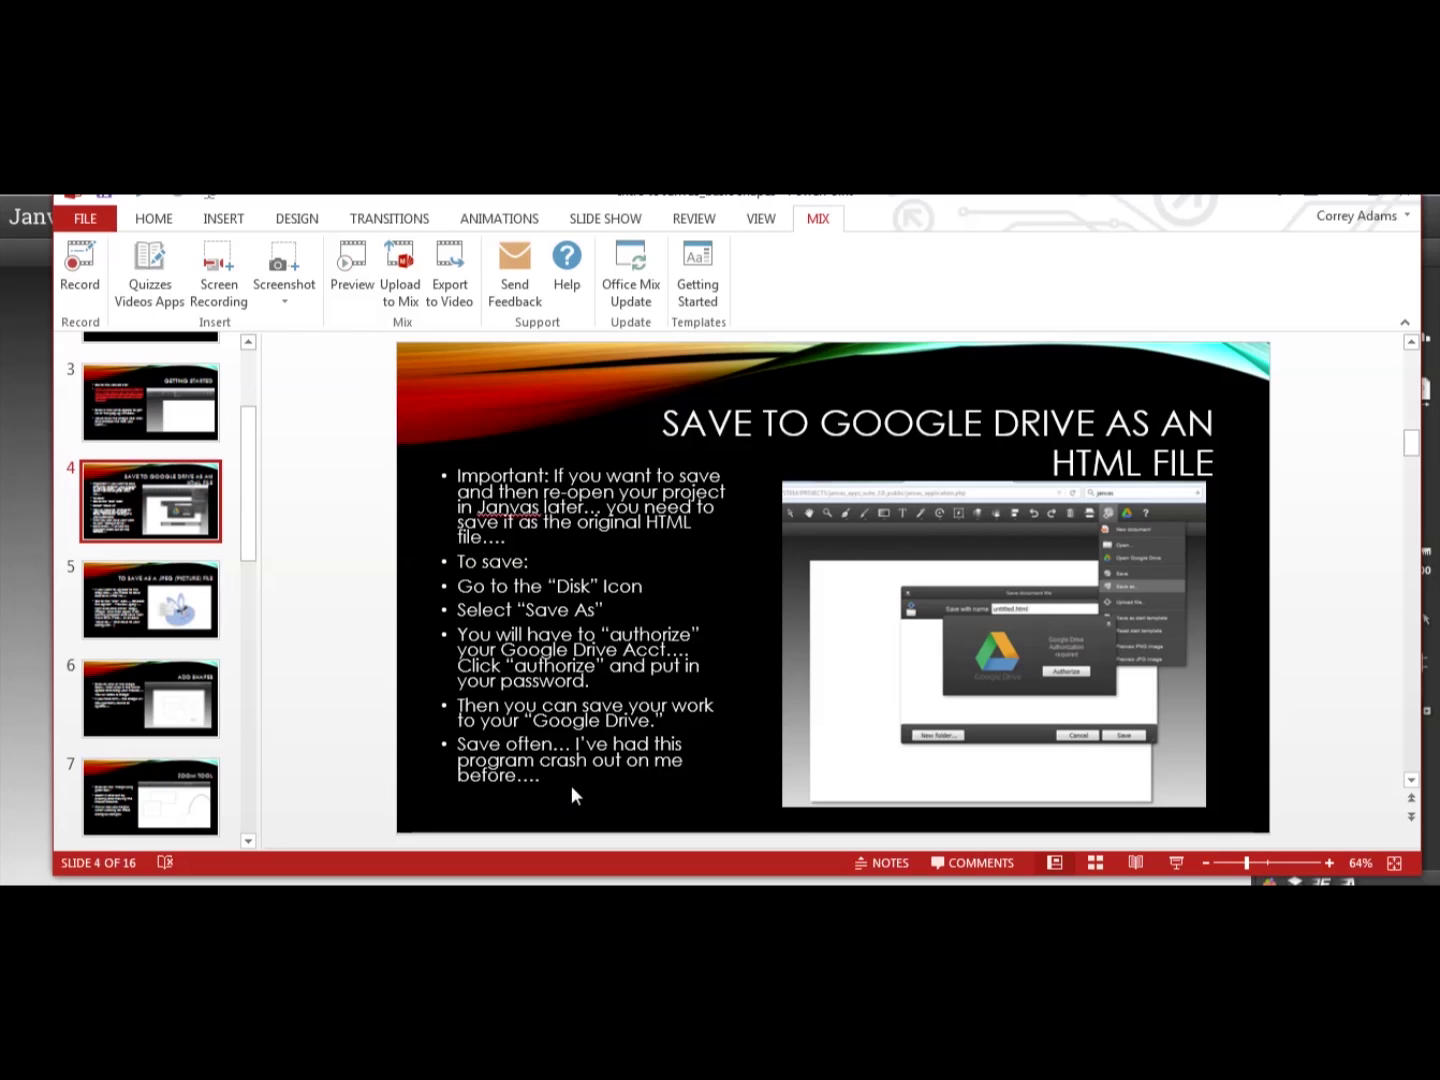
click(203, 617)
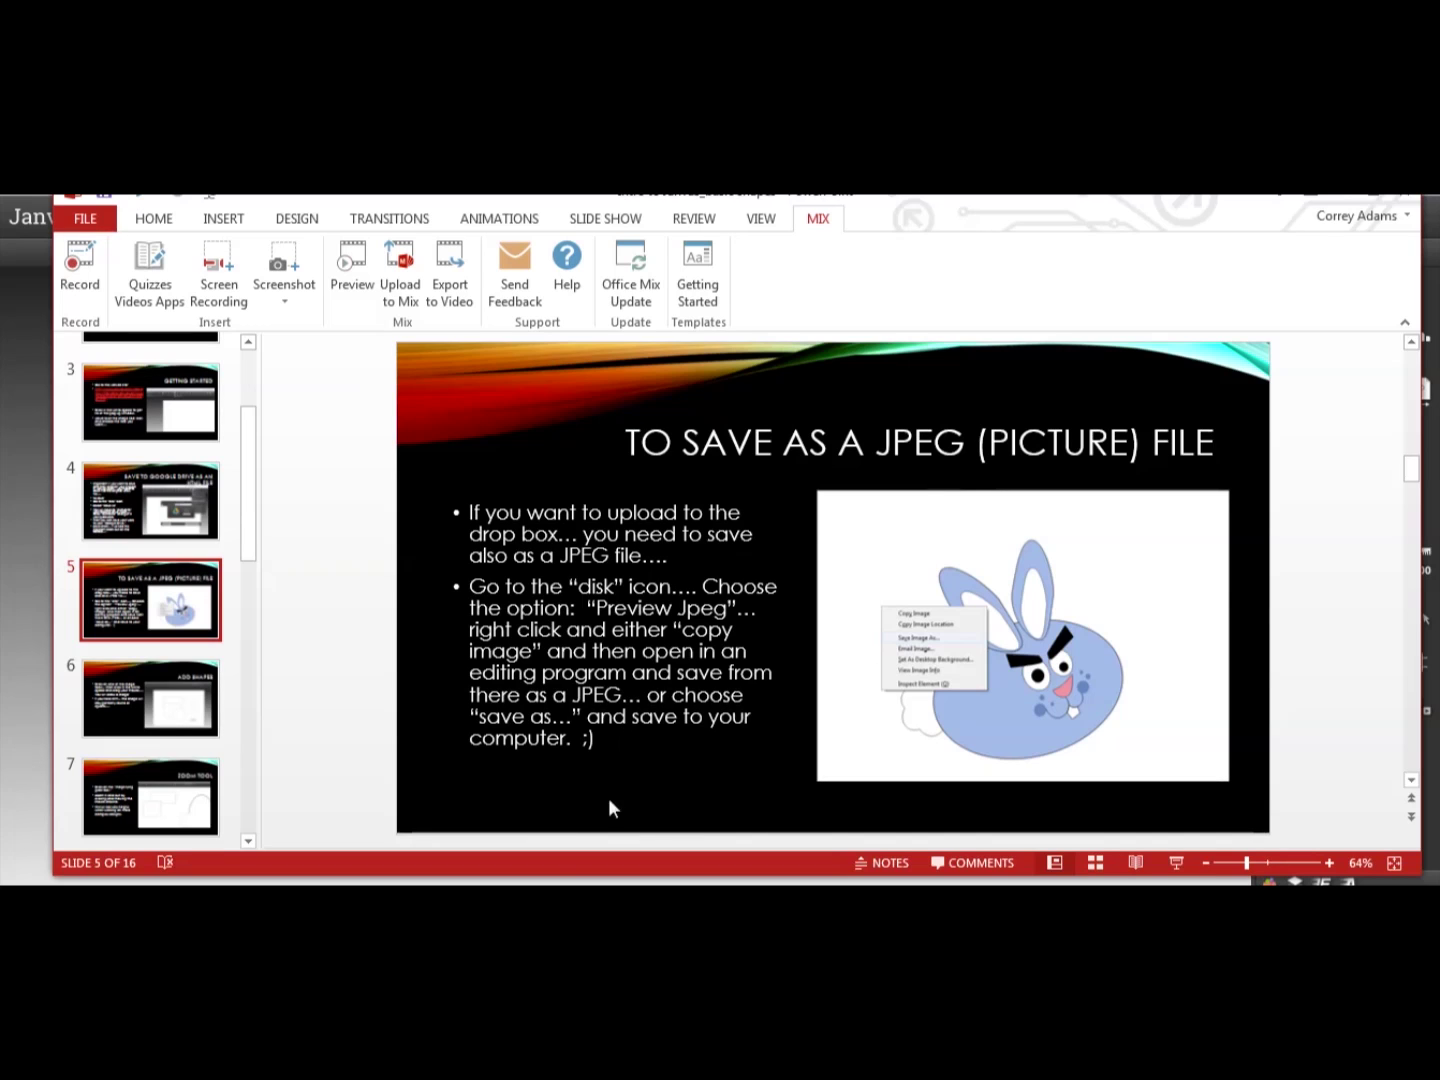
key(alt+Tab)
Open angry_bunny_sample1.html from the Google Drive Logos folder
click(905, 221)
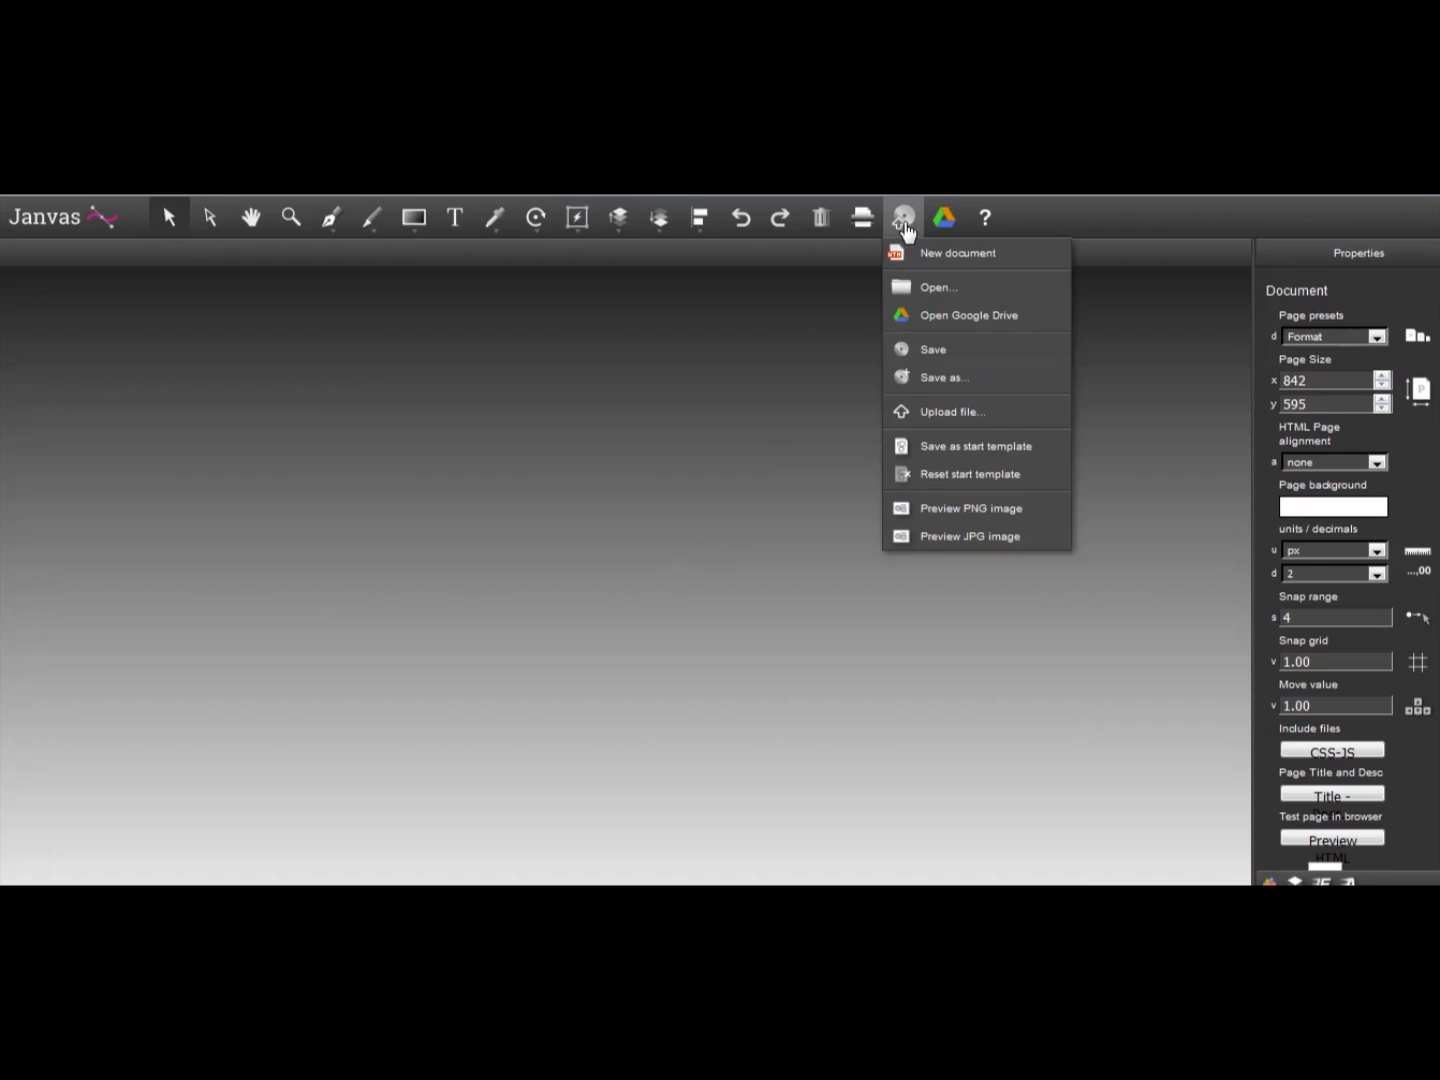
click(922, 288)
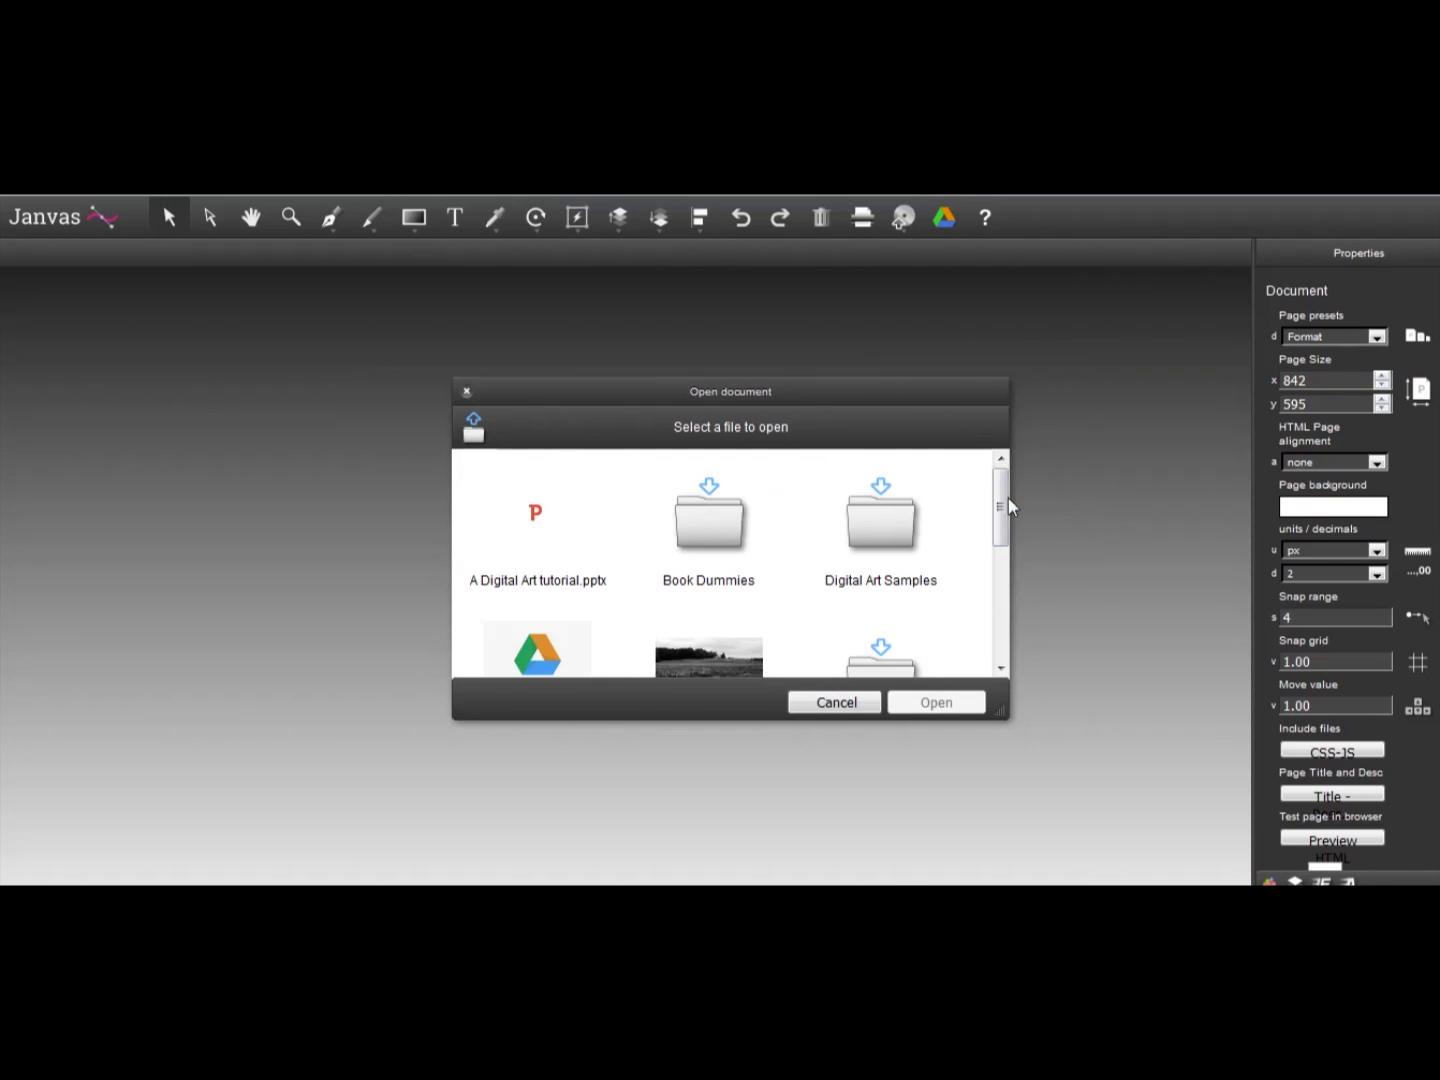
drag(1001, 507, 997, 612)
double_click(523, 599)
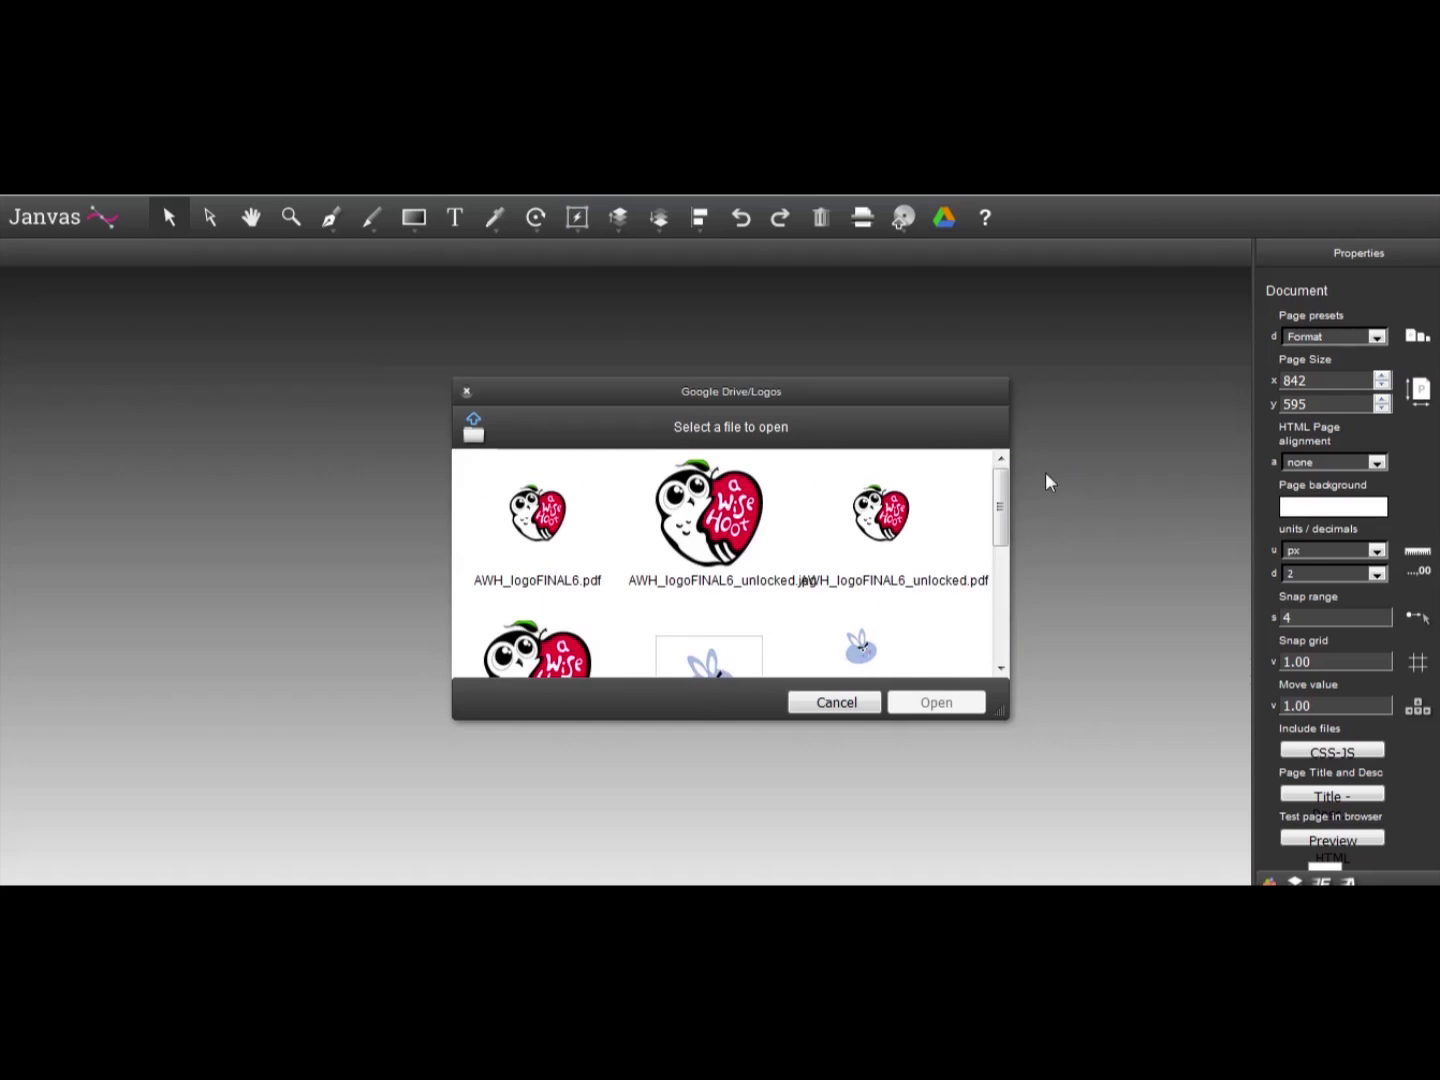
scroll(1004, 499, down, 2)
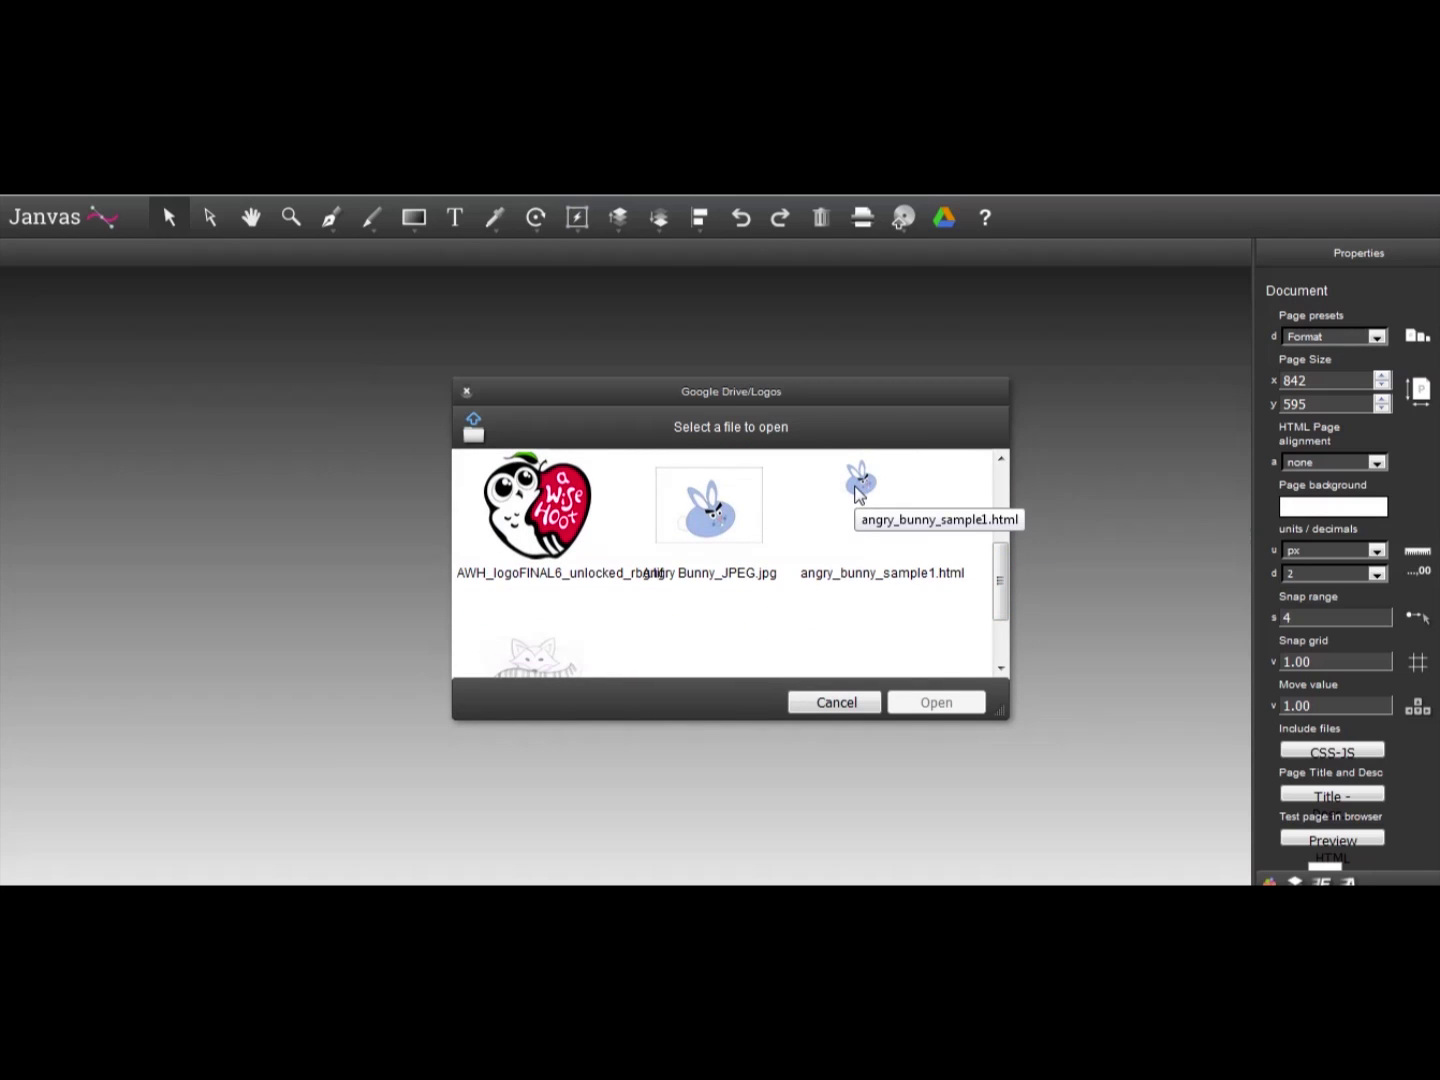
click(858, 490)
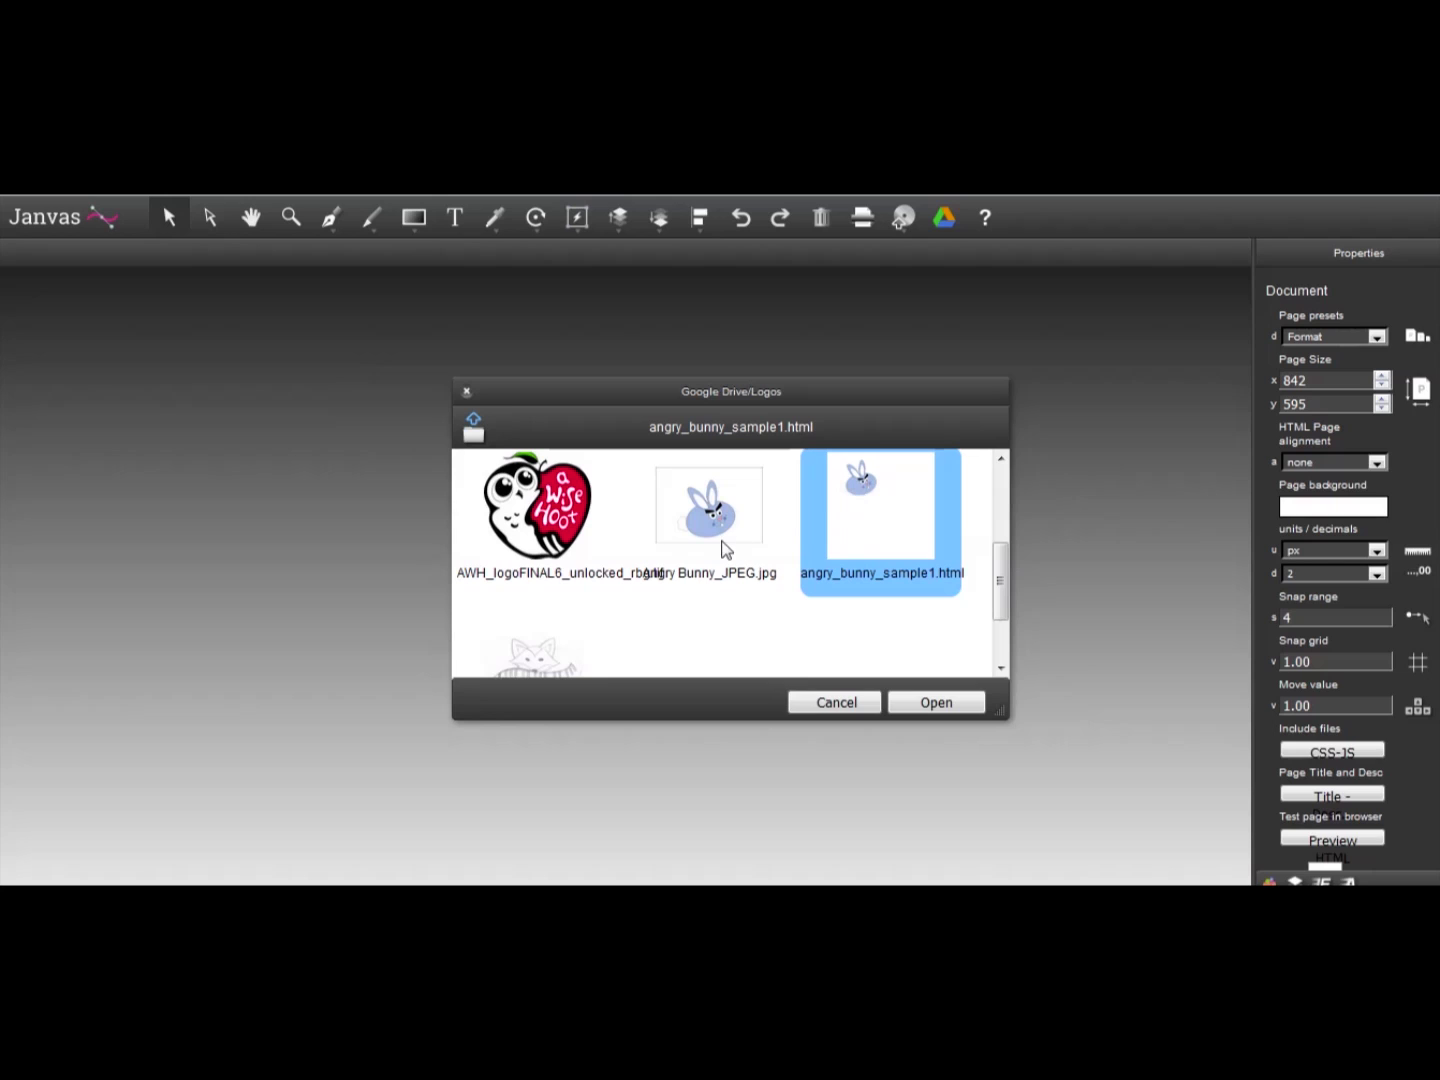
click(932, 703)
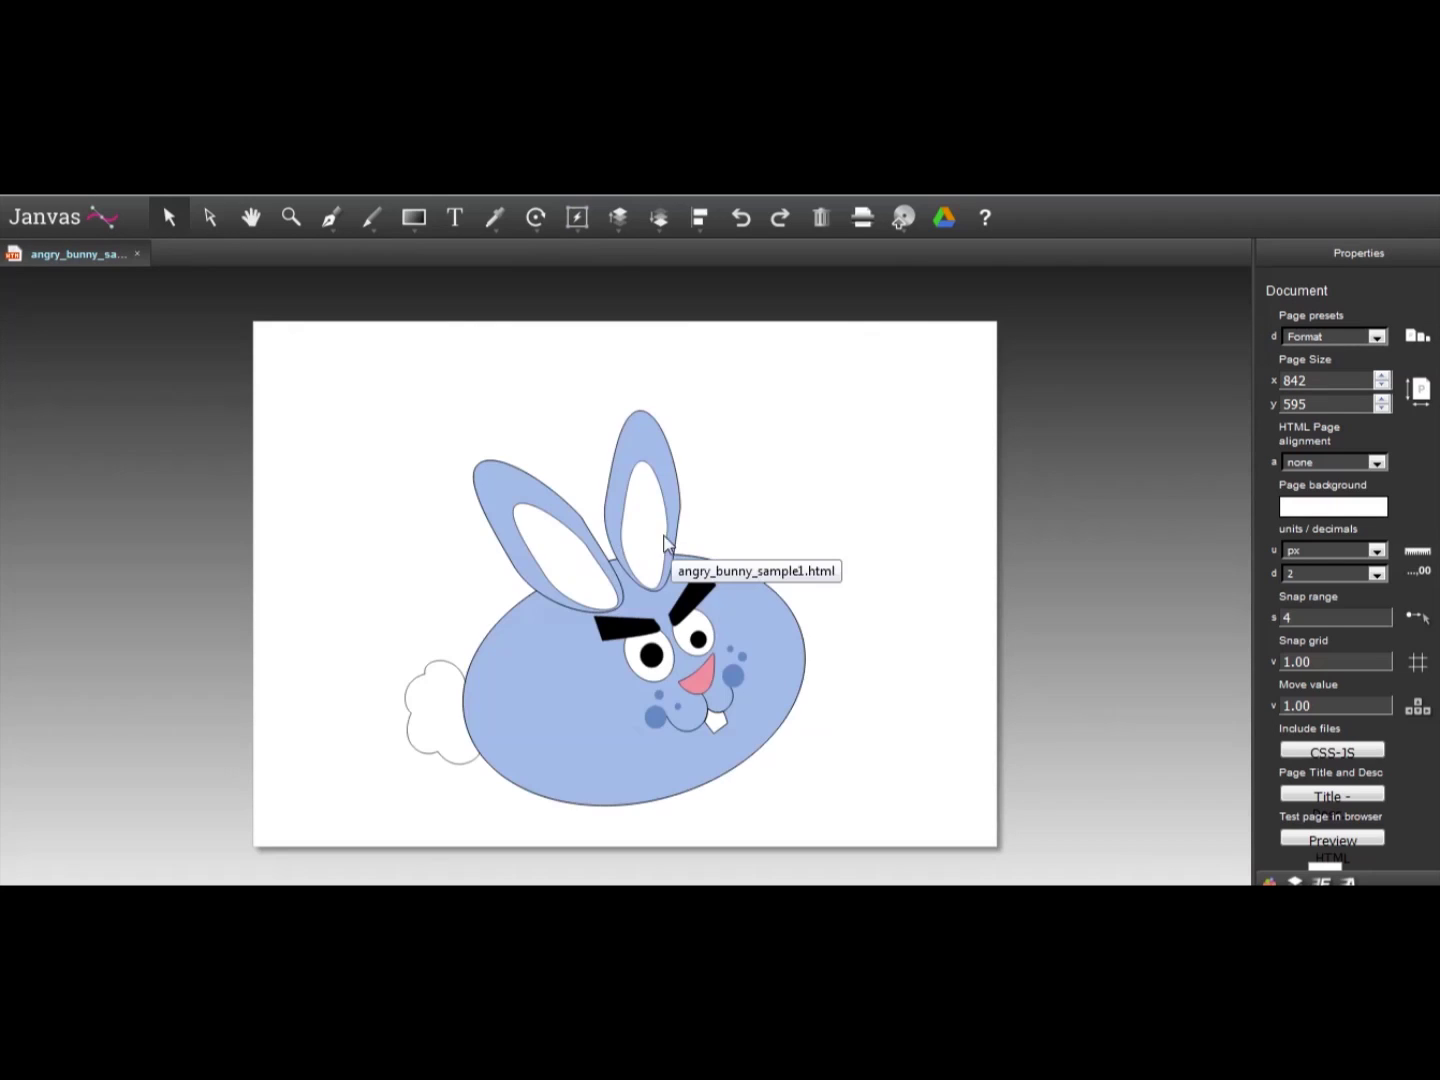
click(903, 217)
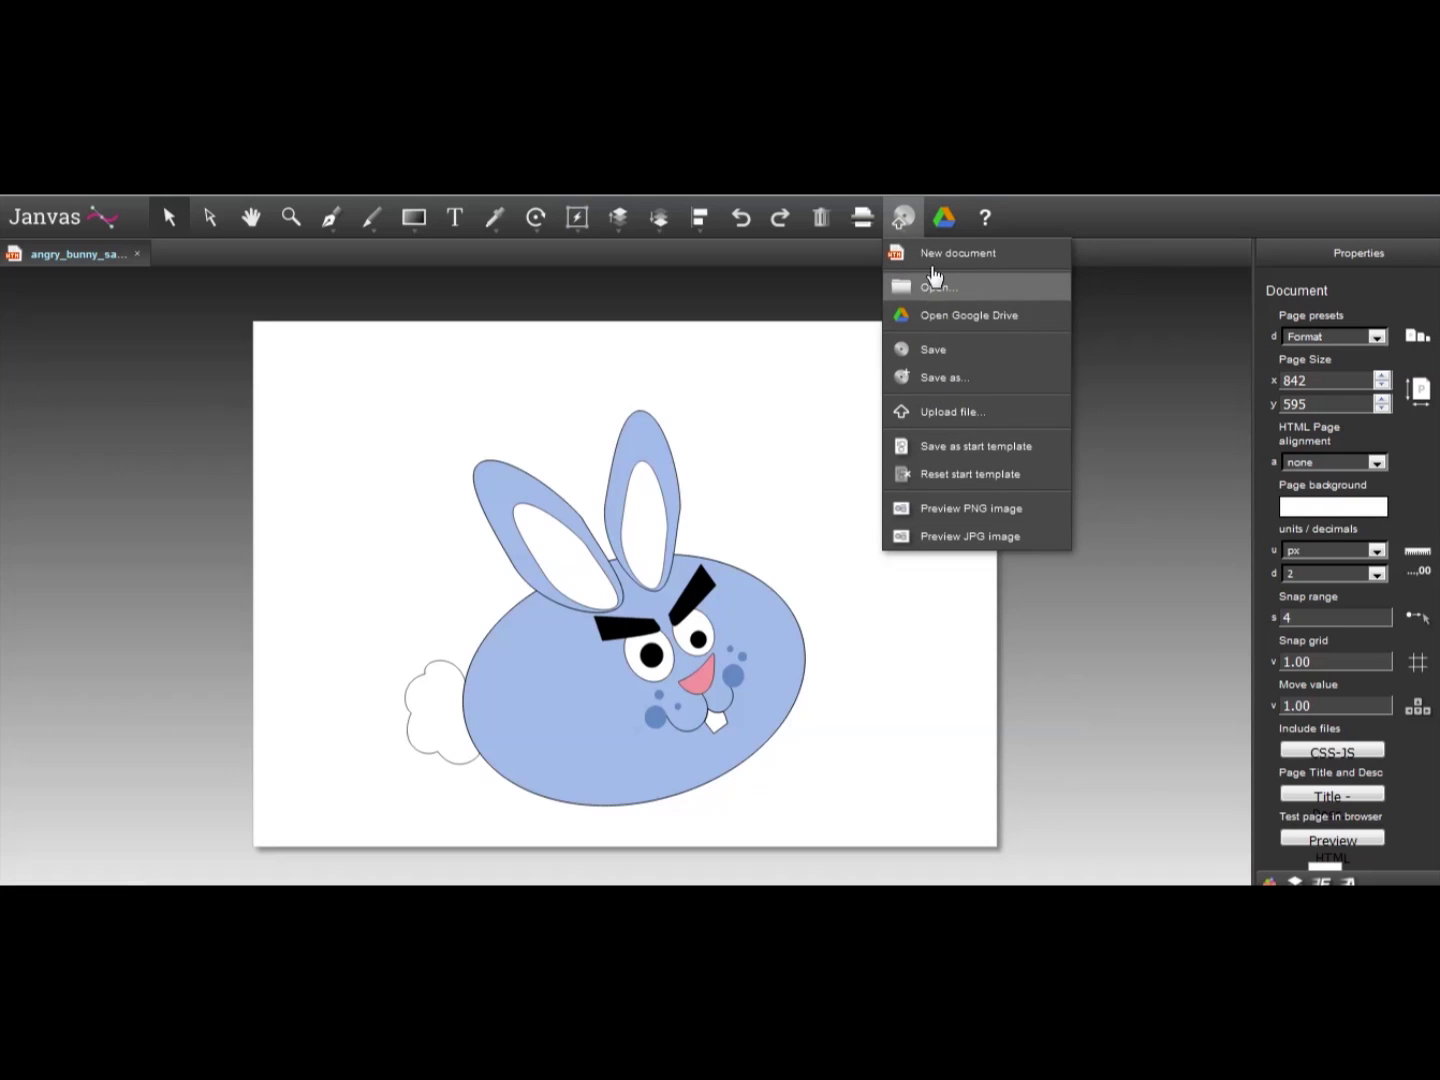
click(946, 377)
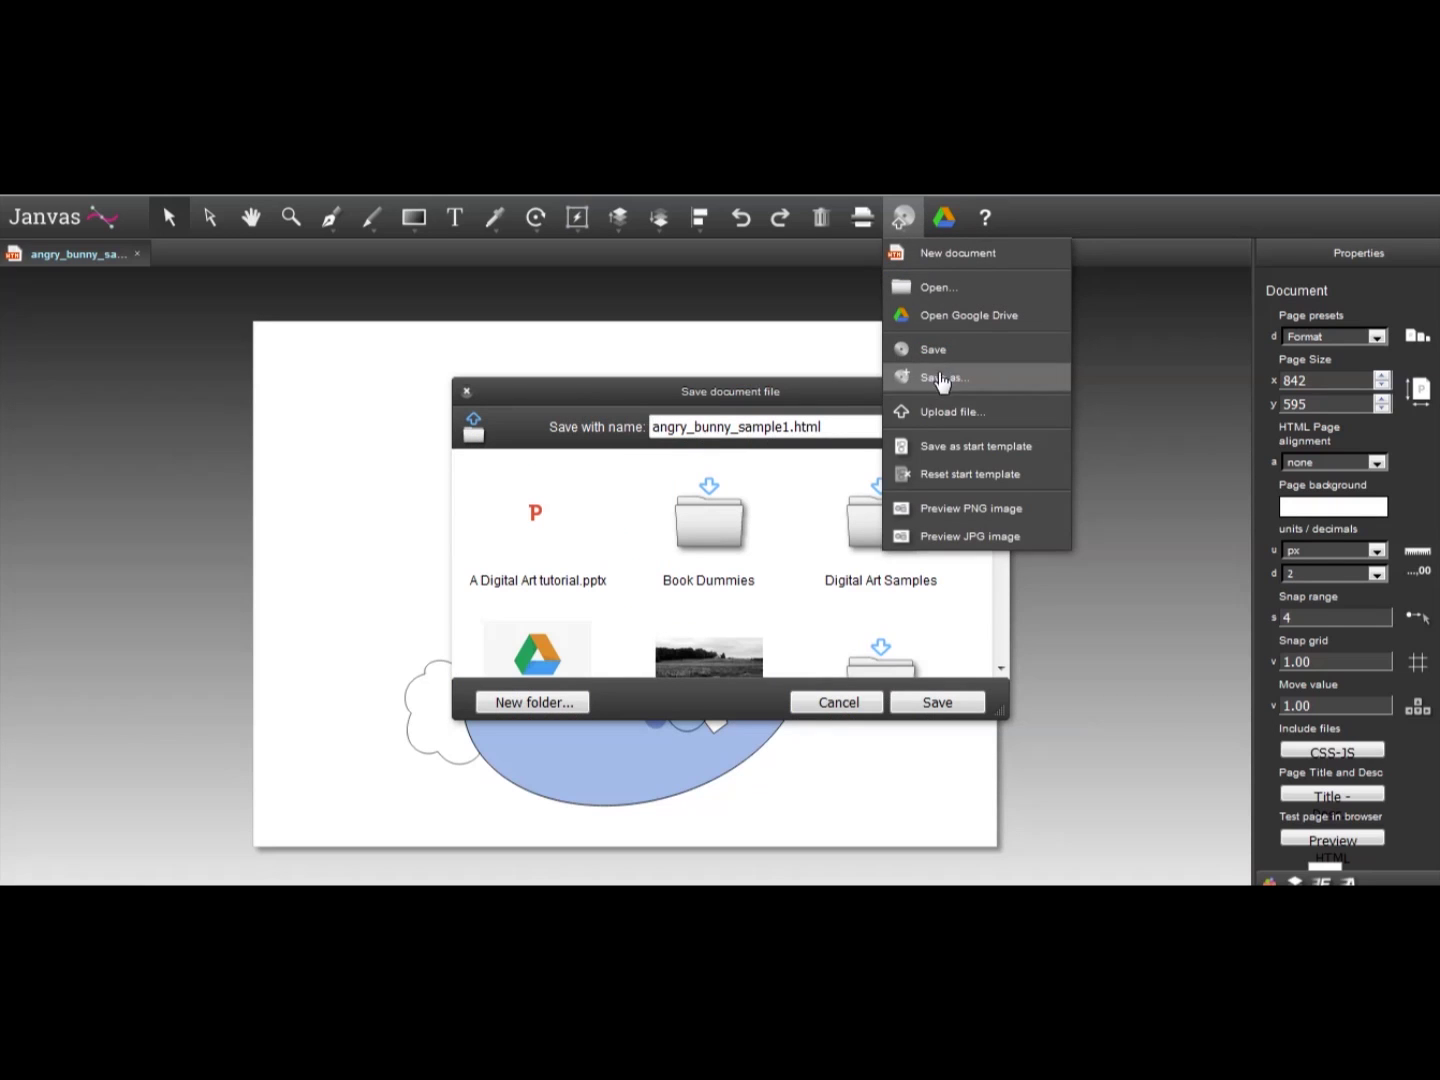
drag(1001, 514, 1008, 611)
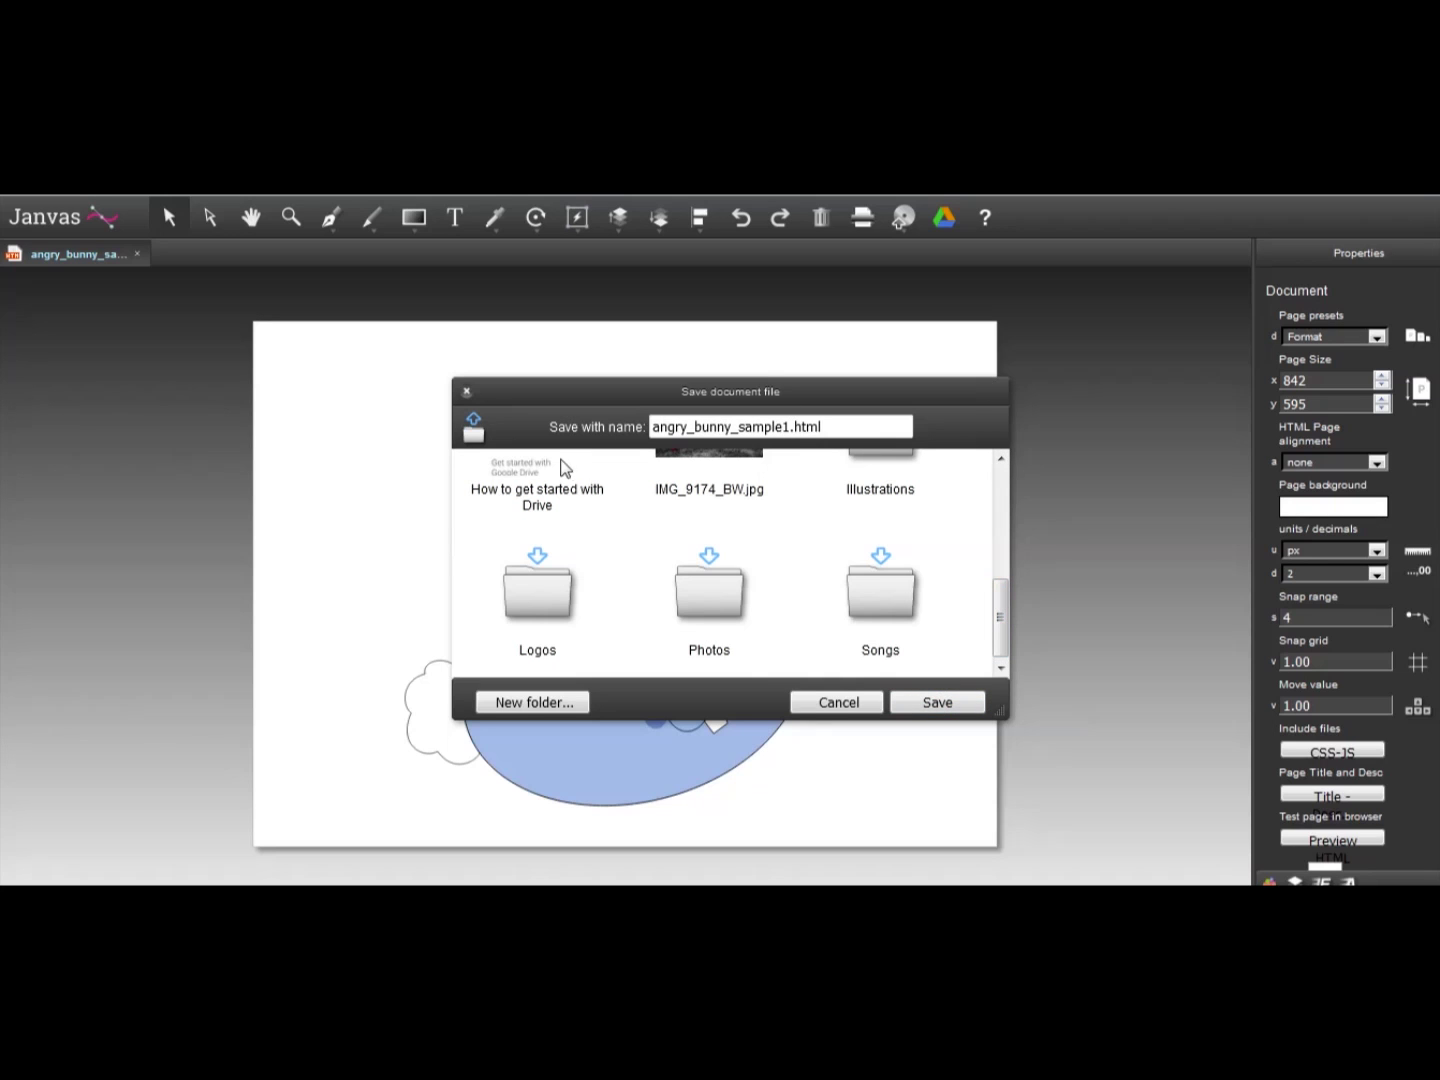
click(467, 388)
click(904, 217)
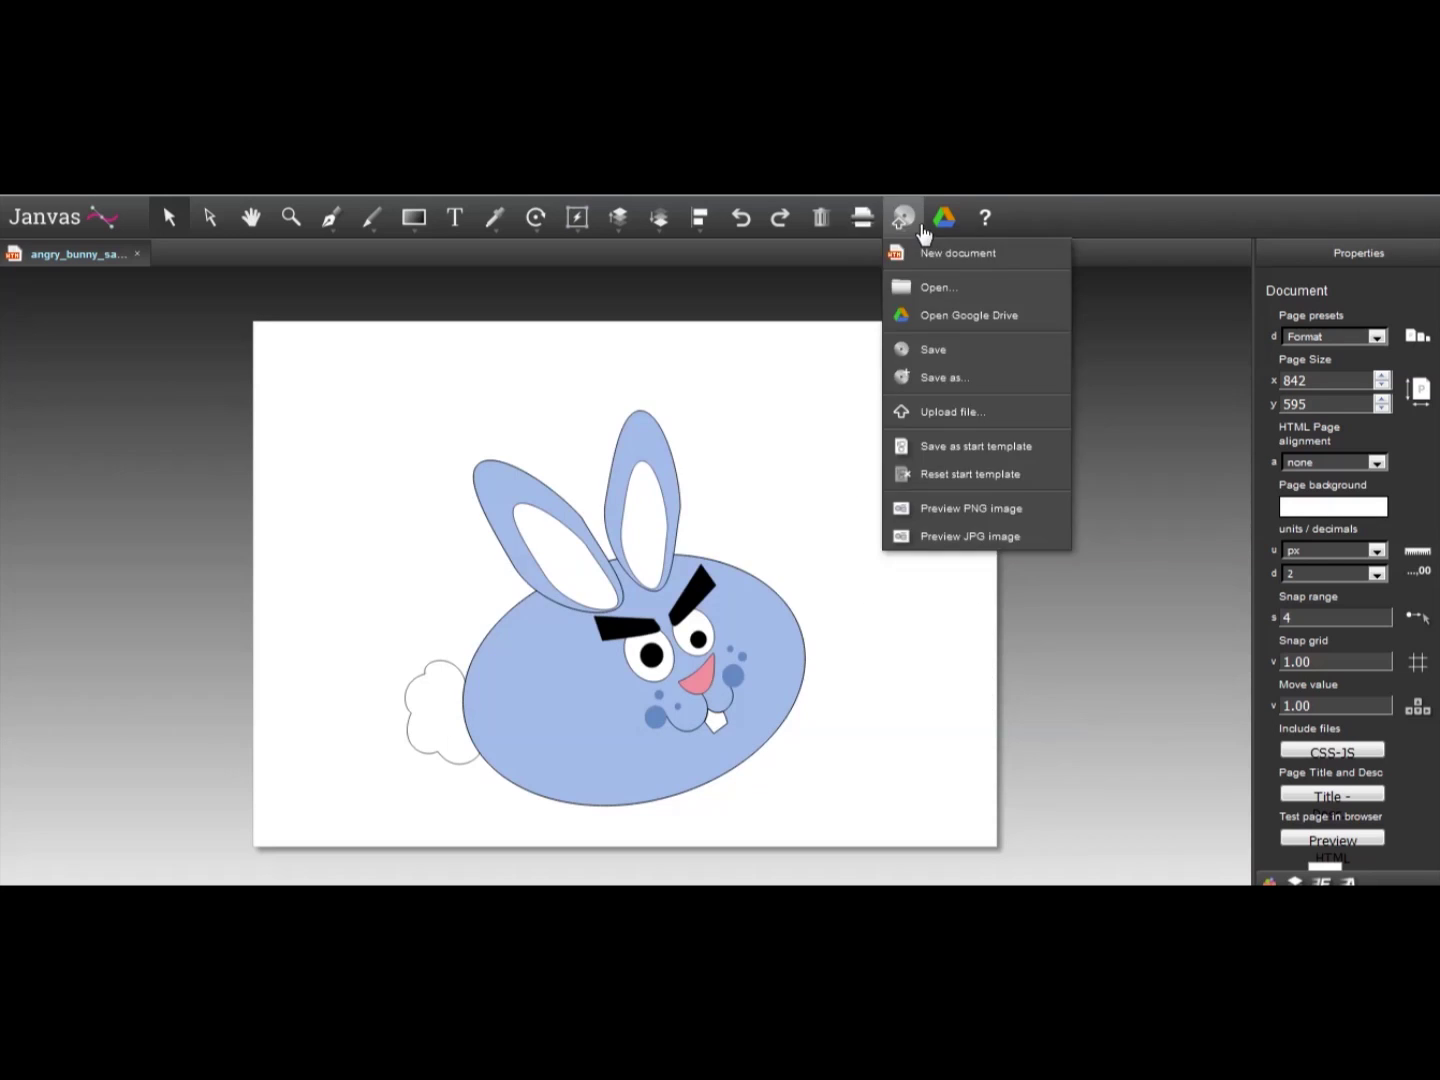
Preview the bunny drawing as a PNG image and bring up Save Image As for it
click(945, 330)
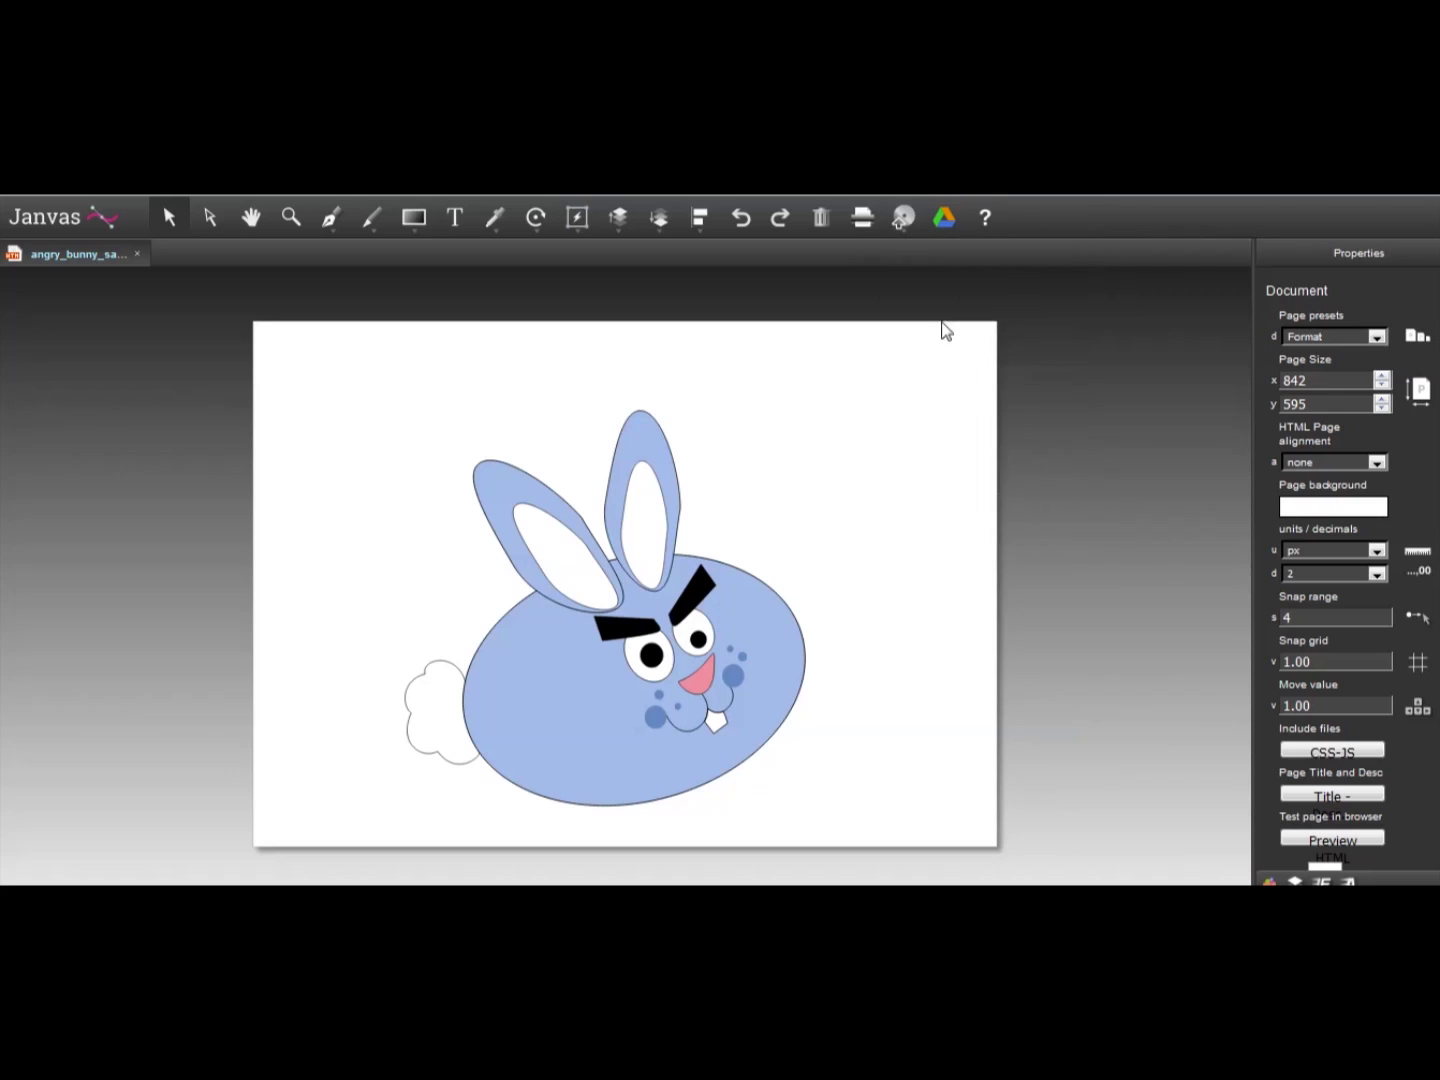
click(904, 217)
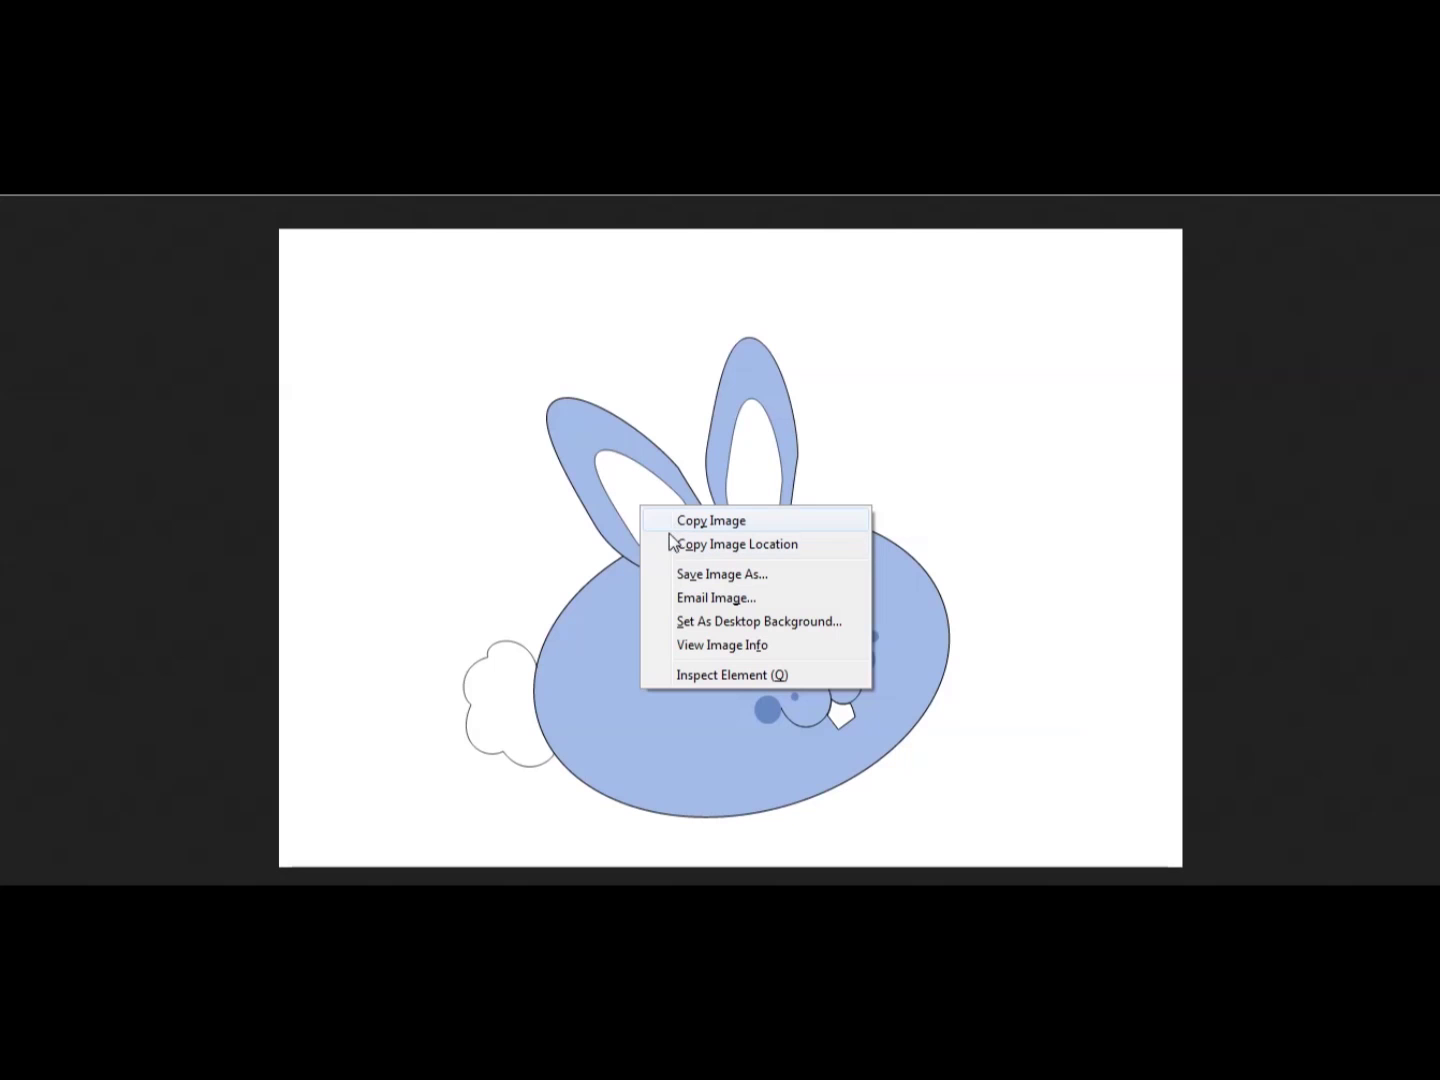
click(679, 576)
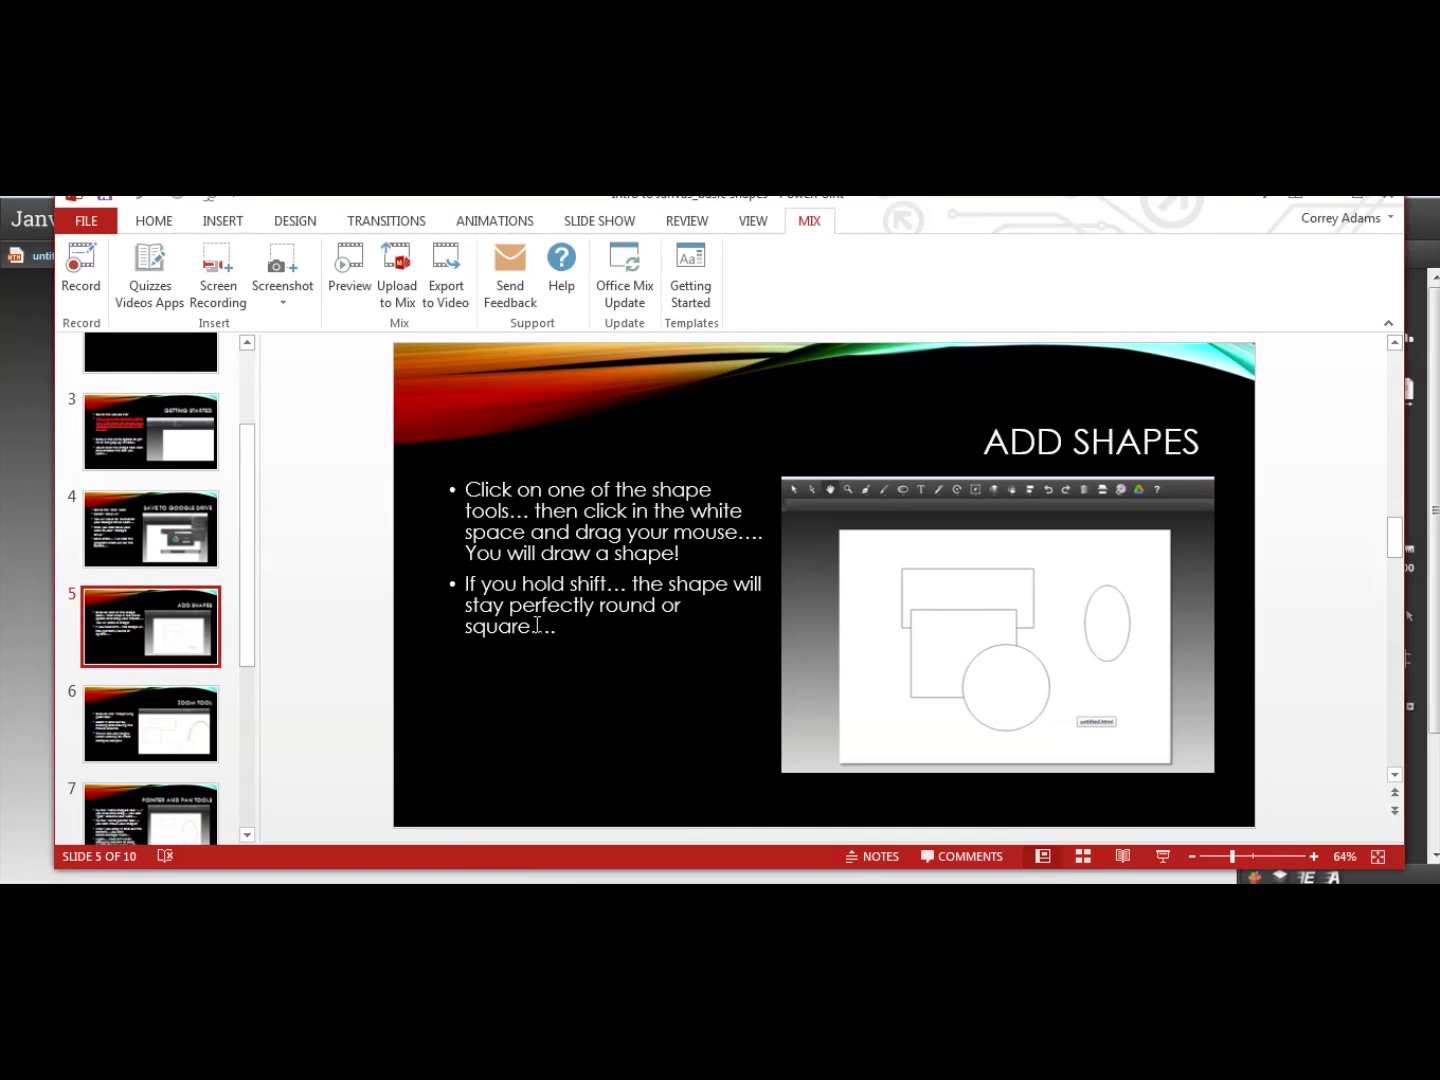
Show slide 6, "Zoom Tool," in PowerPoint
scroll(245, 630, down, 2)
click(165, 633)
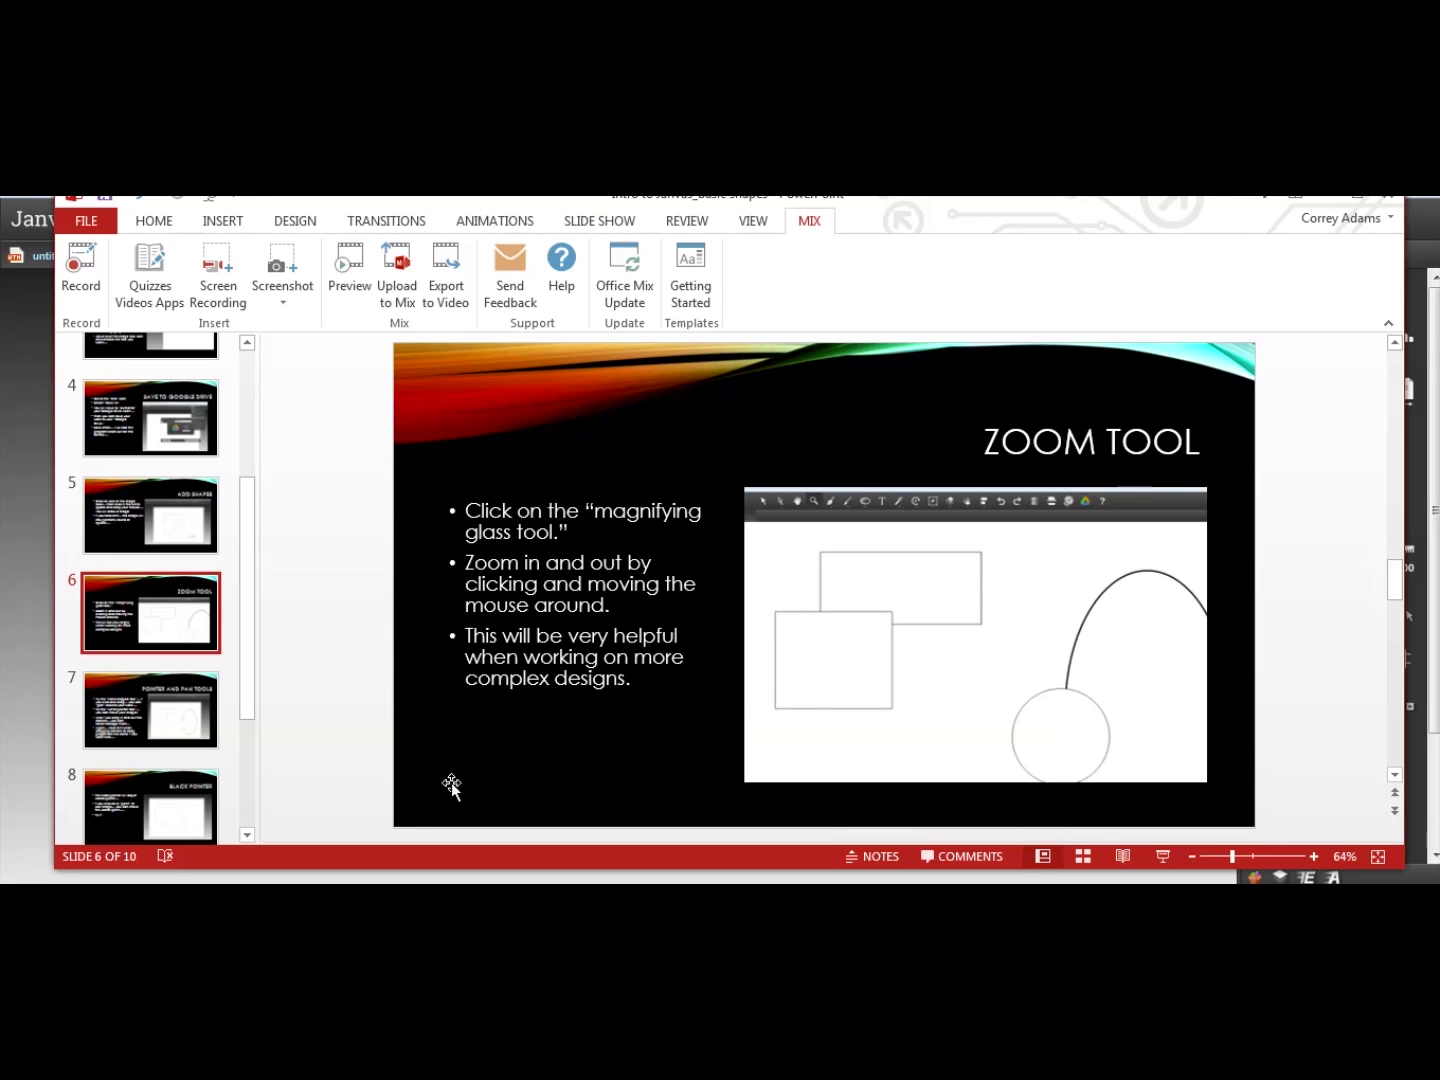
Back in Janvas, zoom the drawing in and out with the magnifier tool
click(488, 789)
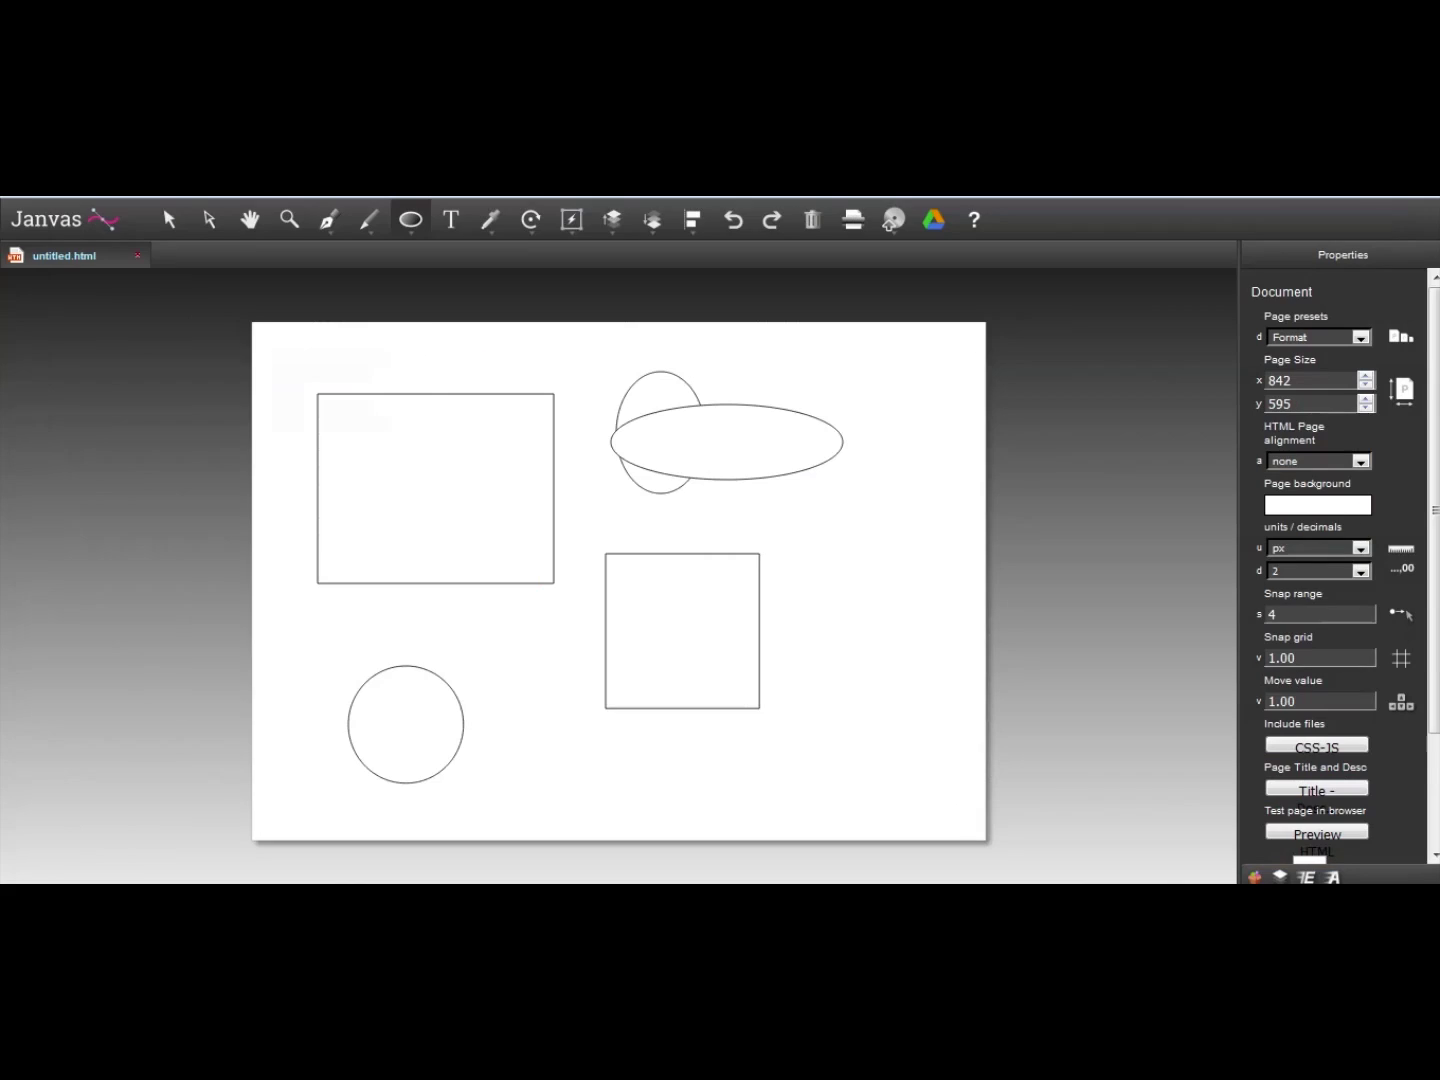
click(288, 220)
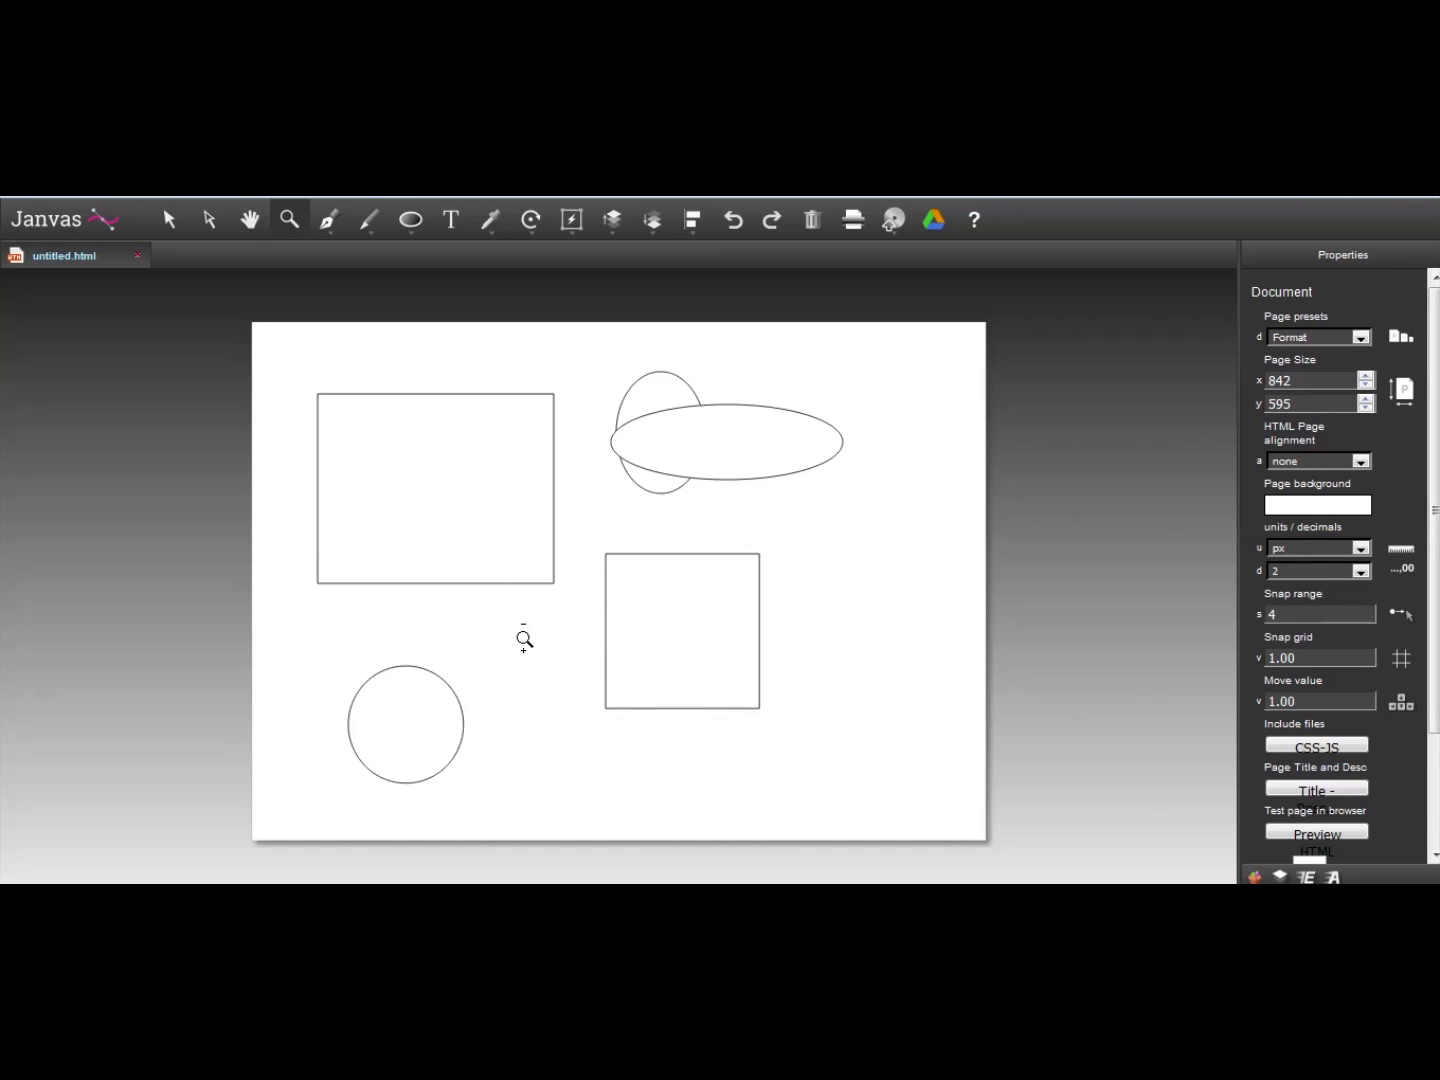
scroll(524, 631, down, 3)
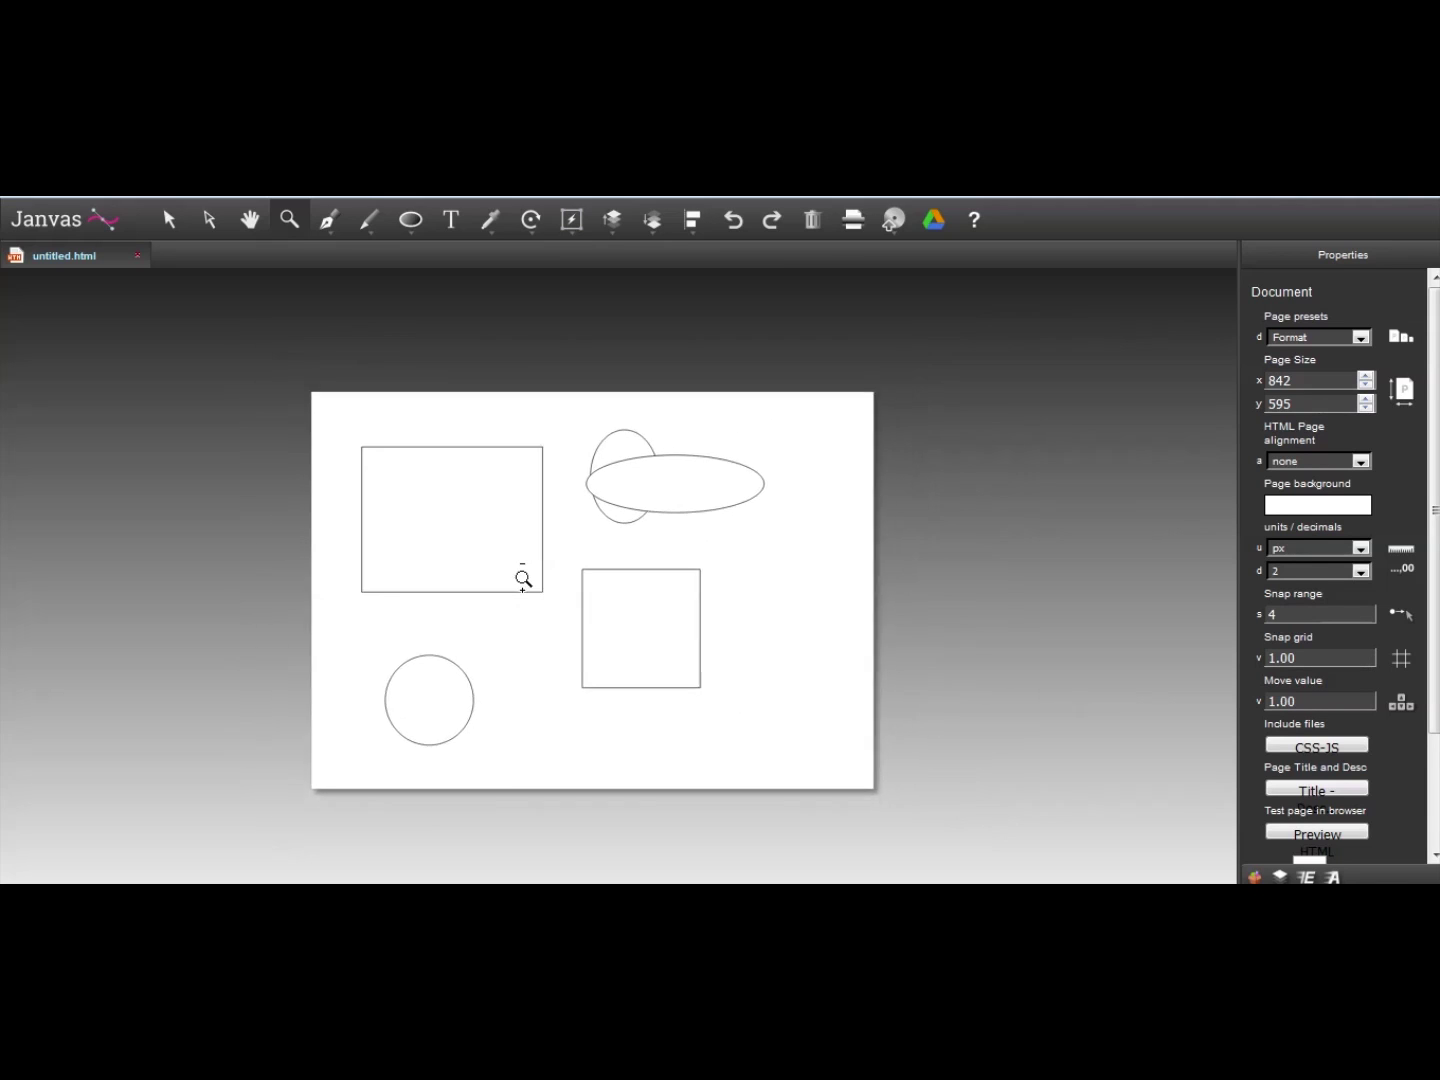
scroll(505, 633, up, 2)
scroll(525, 723, up, 1)
scroll(540, 765, up, 1)
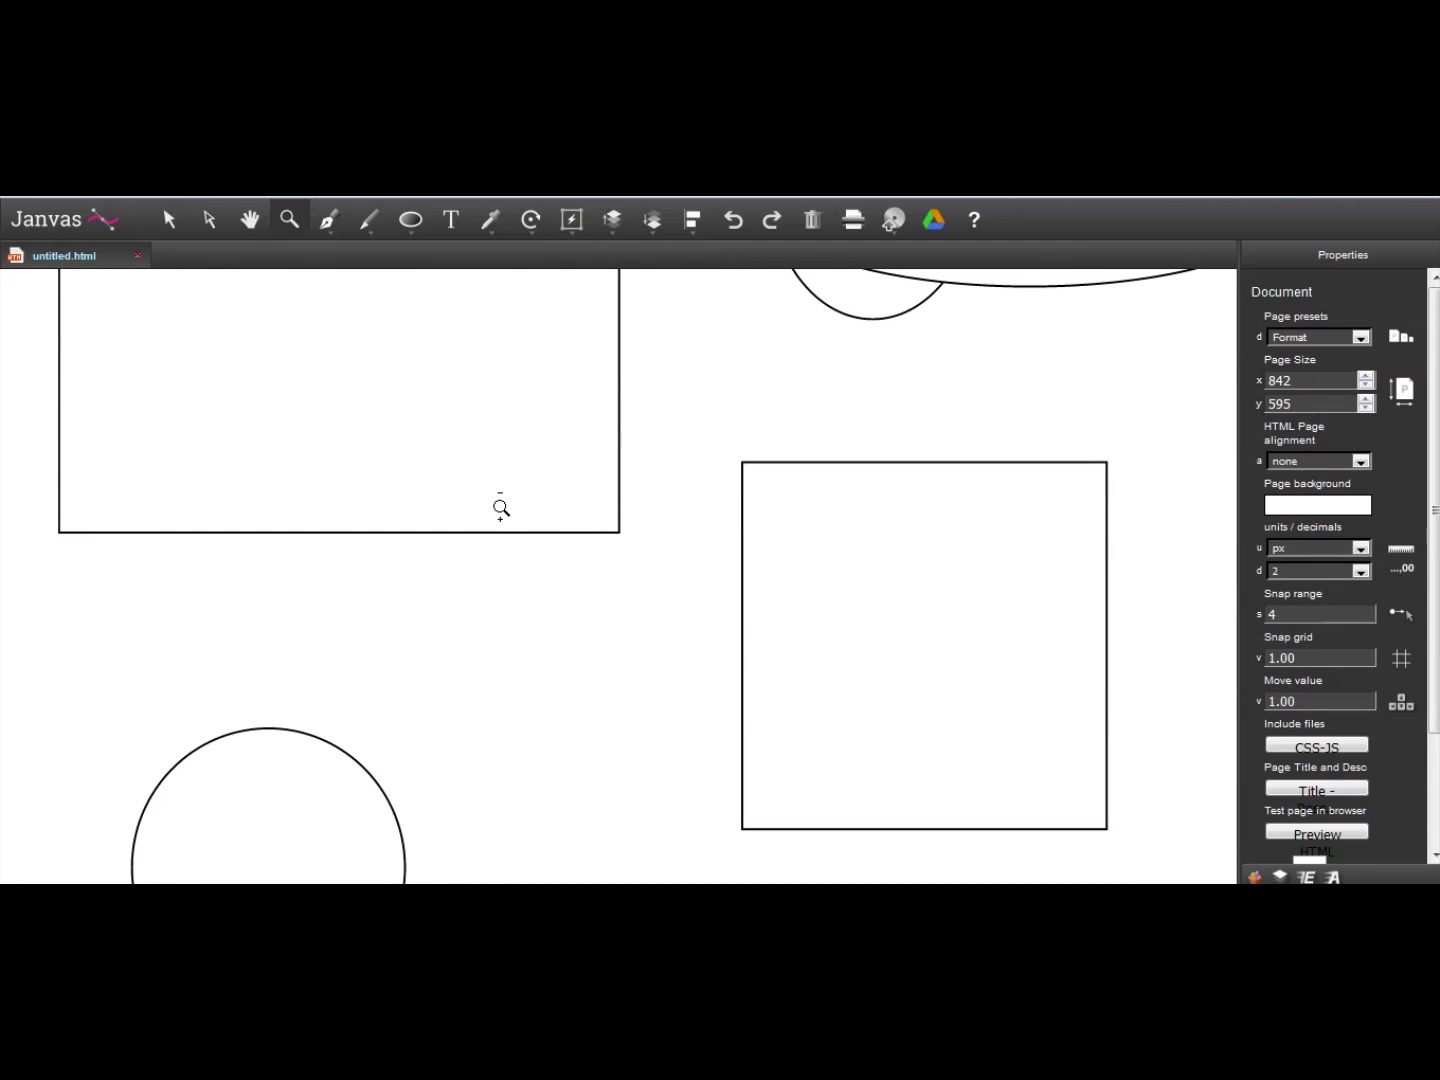
scroll(503, 600, up, 2)
scroll(507, 633, up, 1)
scroll(540, 710, up, 1)
scroll(530, 660, down, 2)
scroll(585, 646, up, 1)
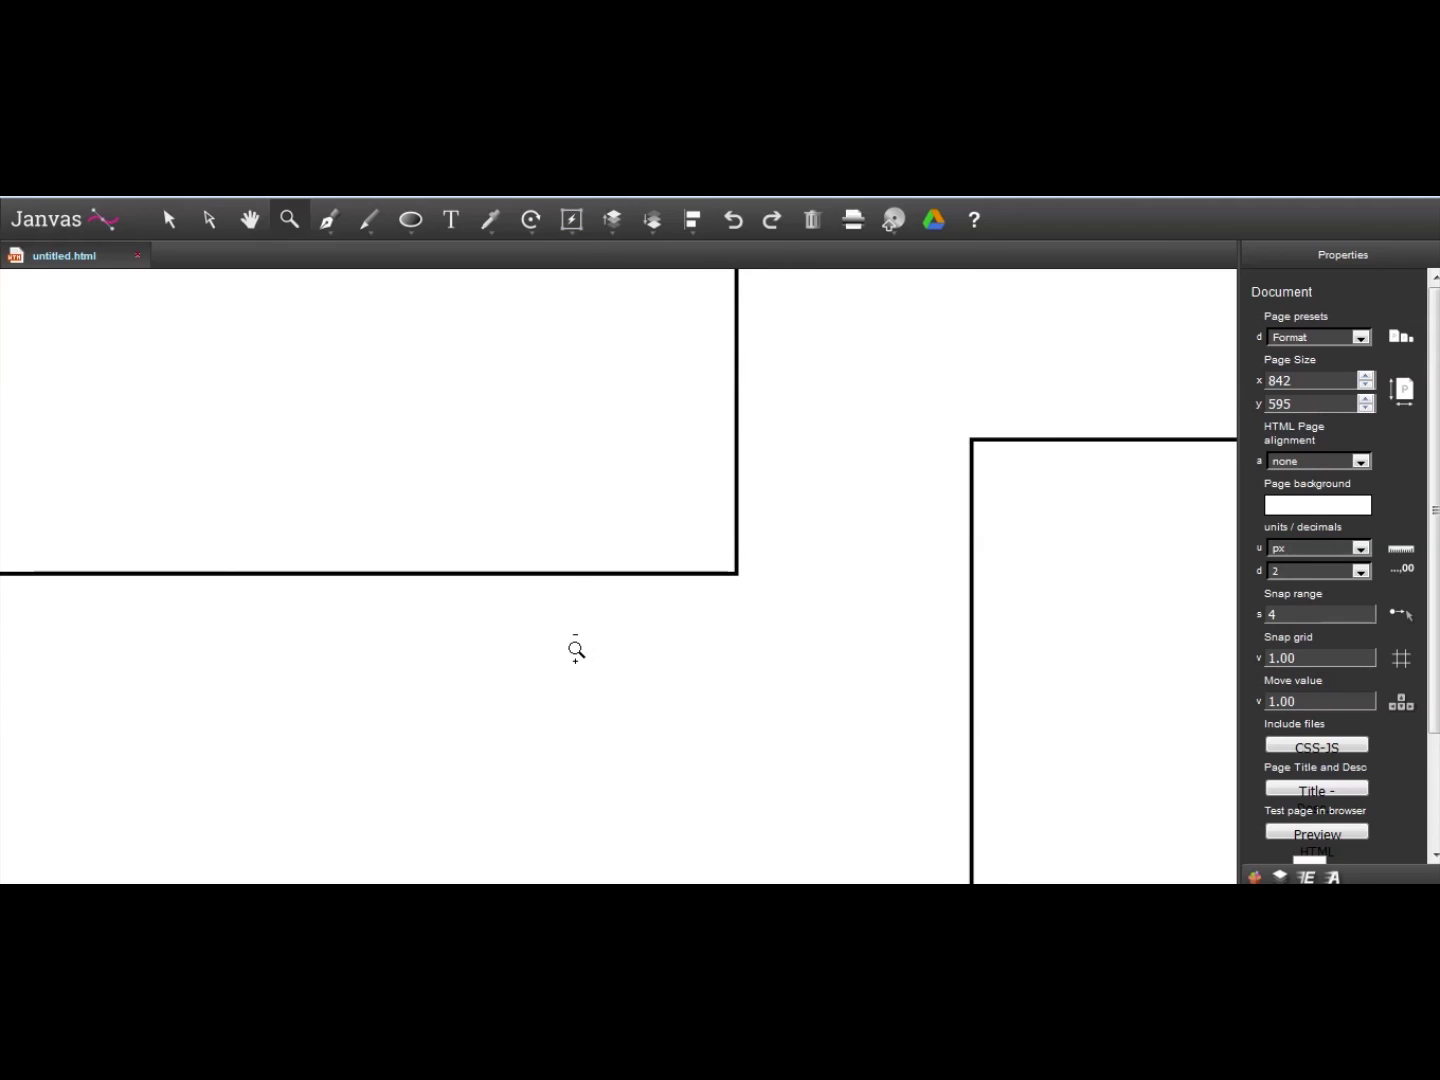
Pan with the Hand tool and zoom out until all rectangles, ellipses and the circle show
click(250, 220)
drag(502, 545, 669, 614)
click(289, 219)
alt+click(361, 589)
alt+click(360, 491)
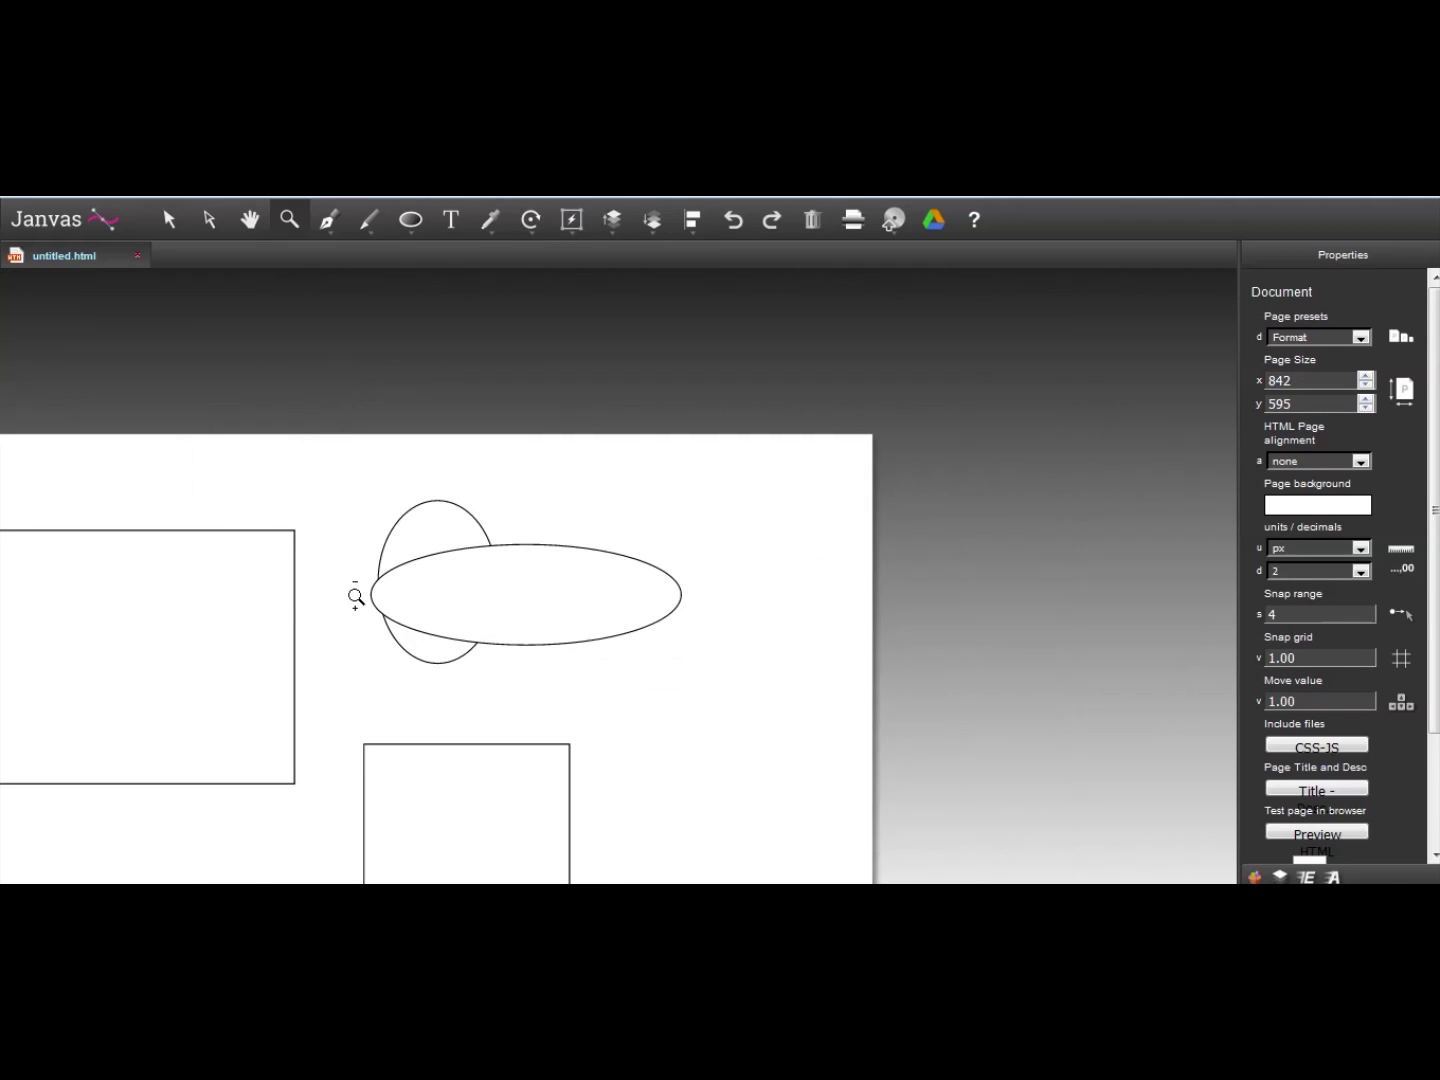
alt+click(273, 611)
click(249, 220)
drag(124, 631, 425, 466)
Show slide 7 of 10, "Pointer and Pan Tools," in PowerPoint
key(alt+Tab)
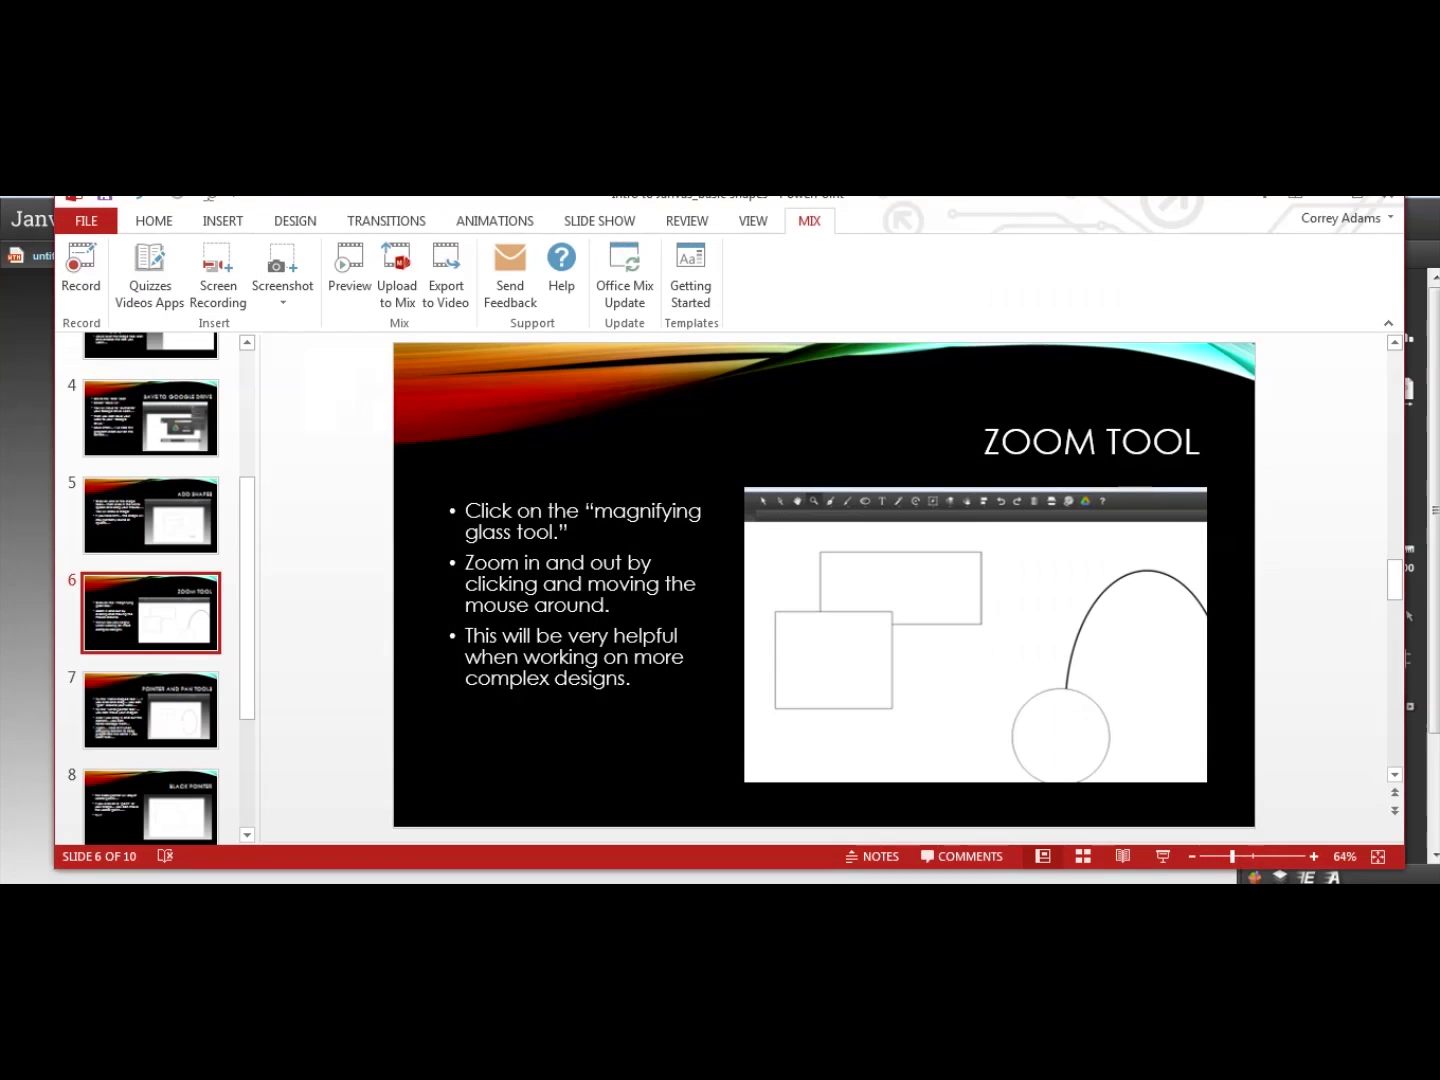
scroll(246, 653, down, 2)
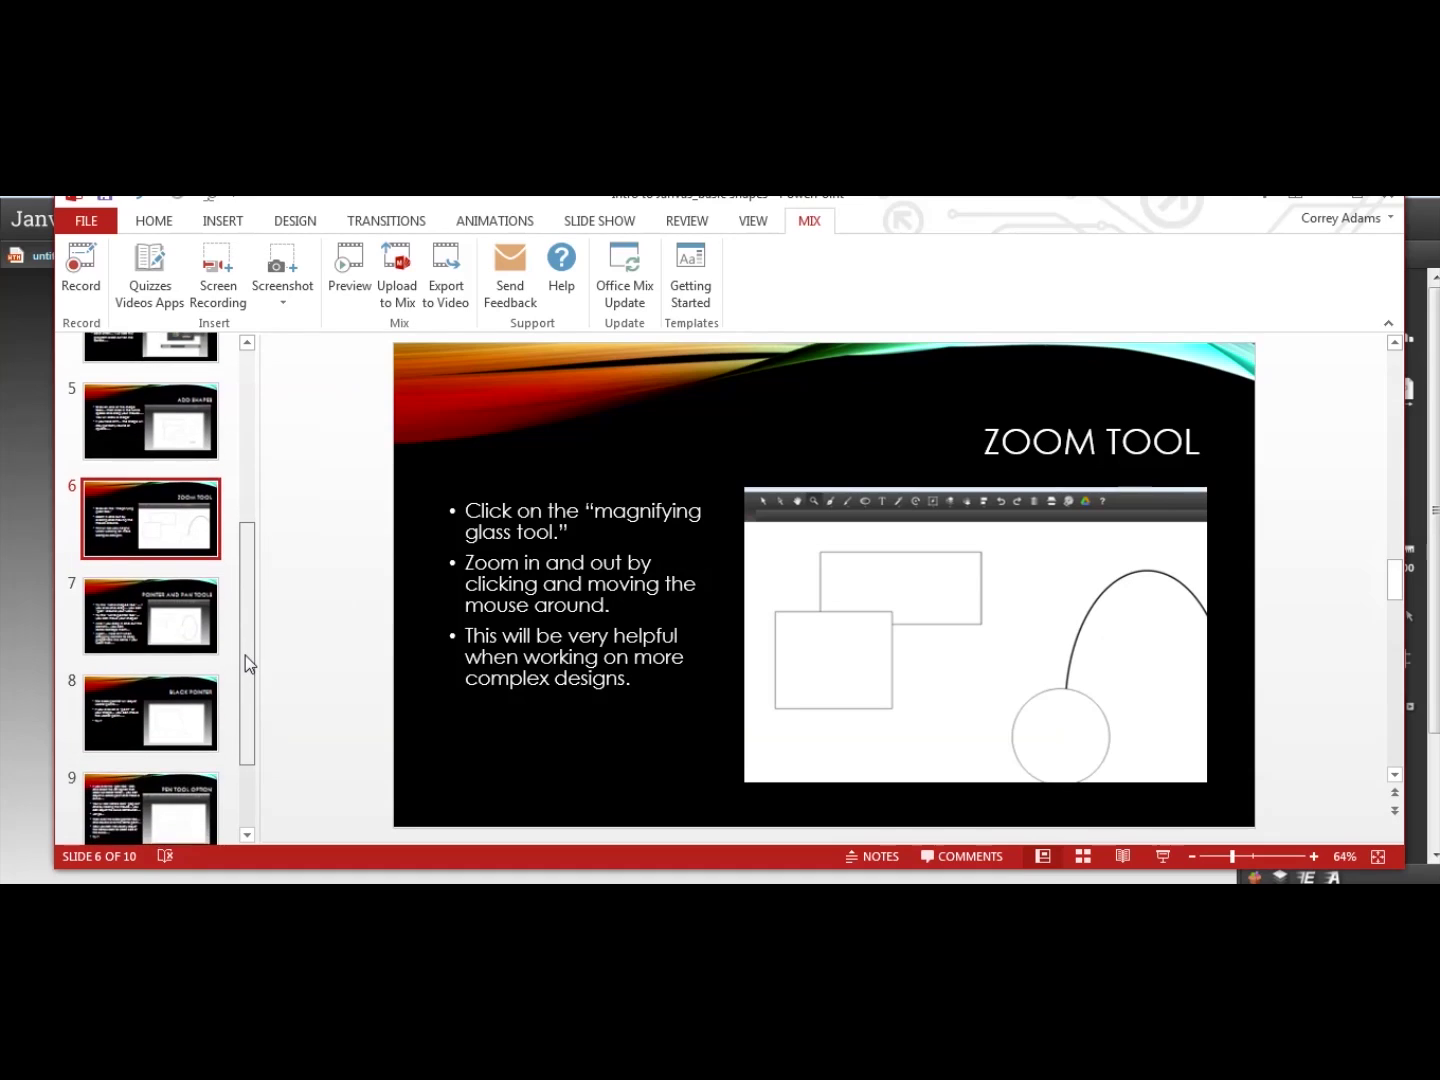
click(170, 617)
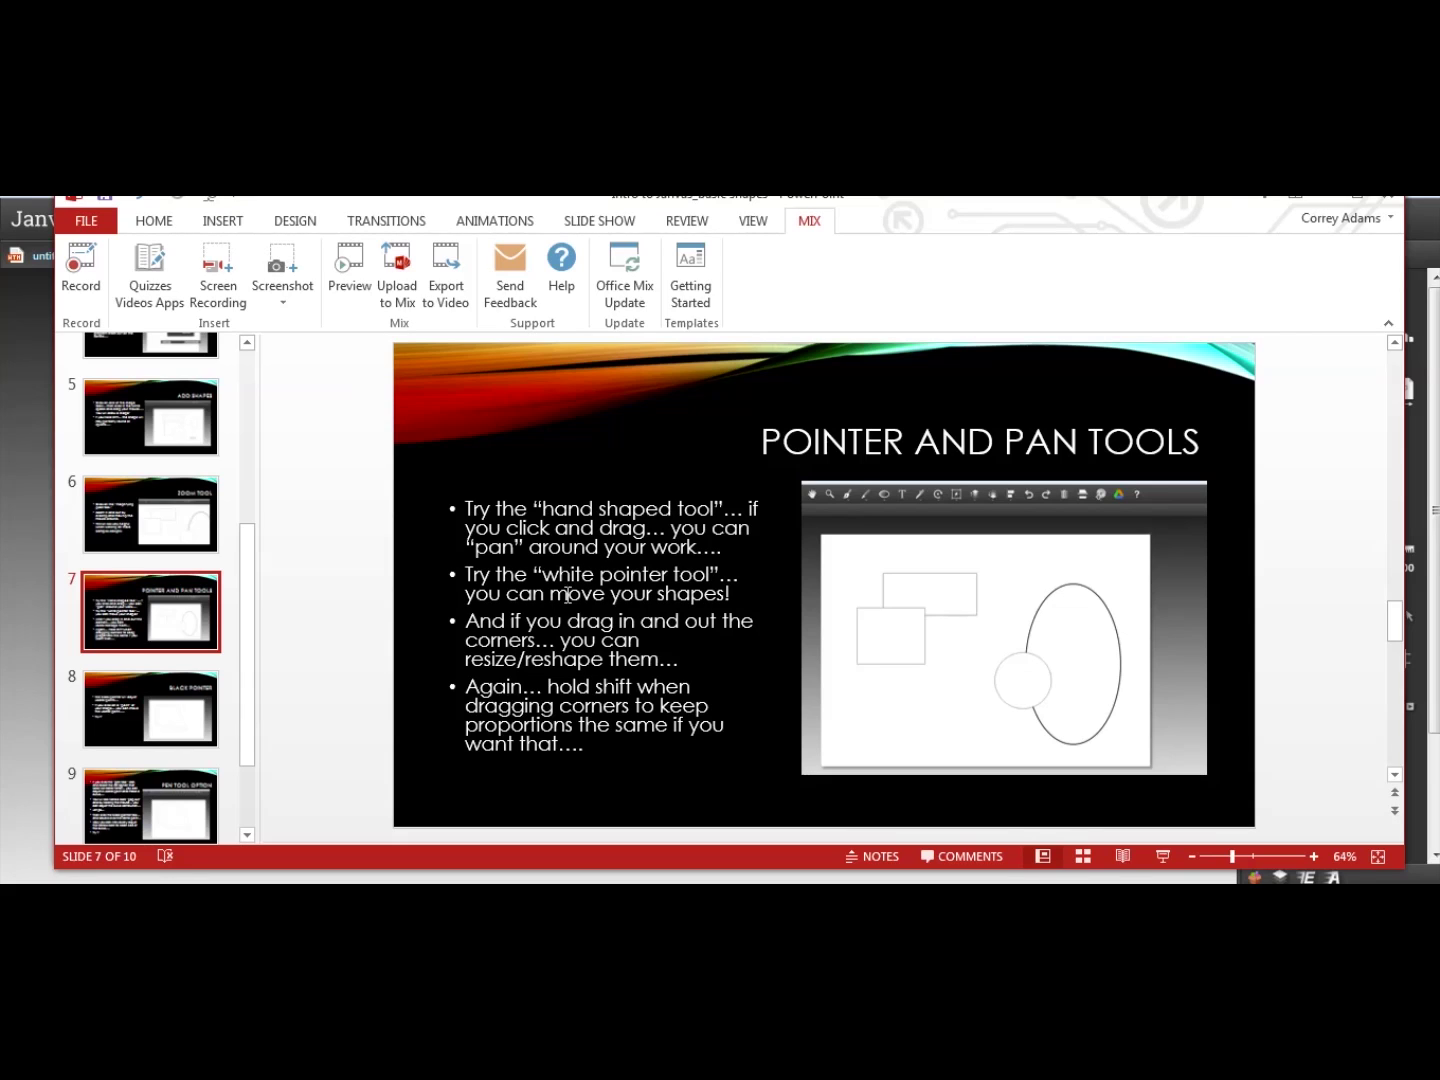
In Janvas, move the large rectangle down and to the right with the white pointer
click(487, 790)
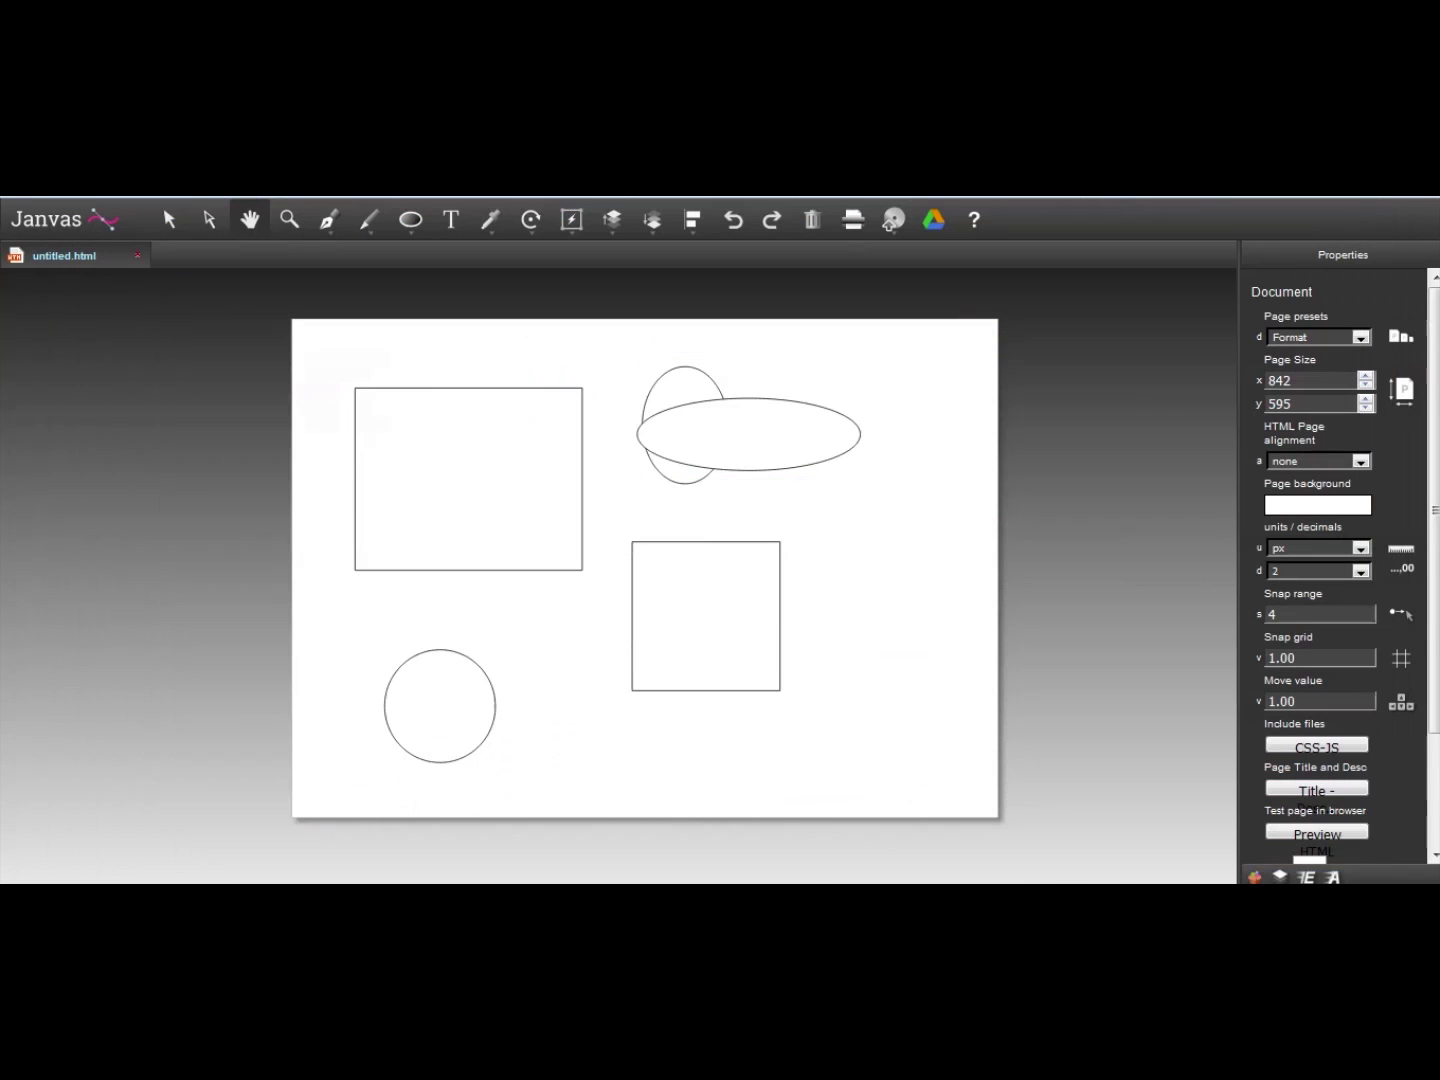
click(169, 220)
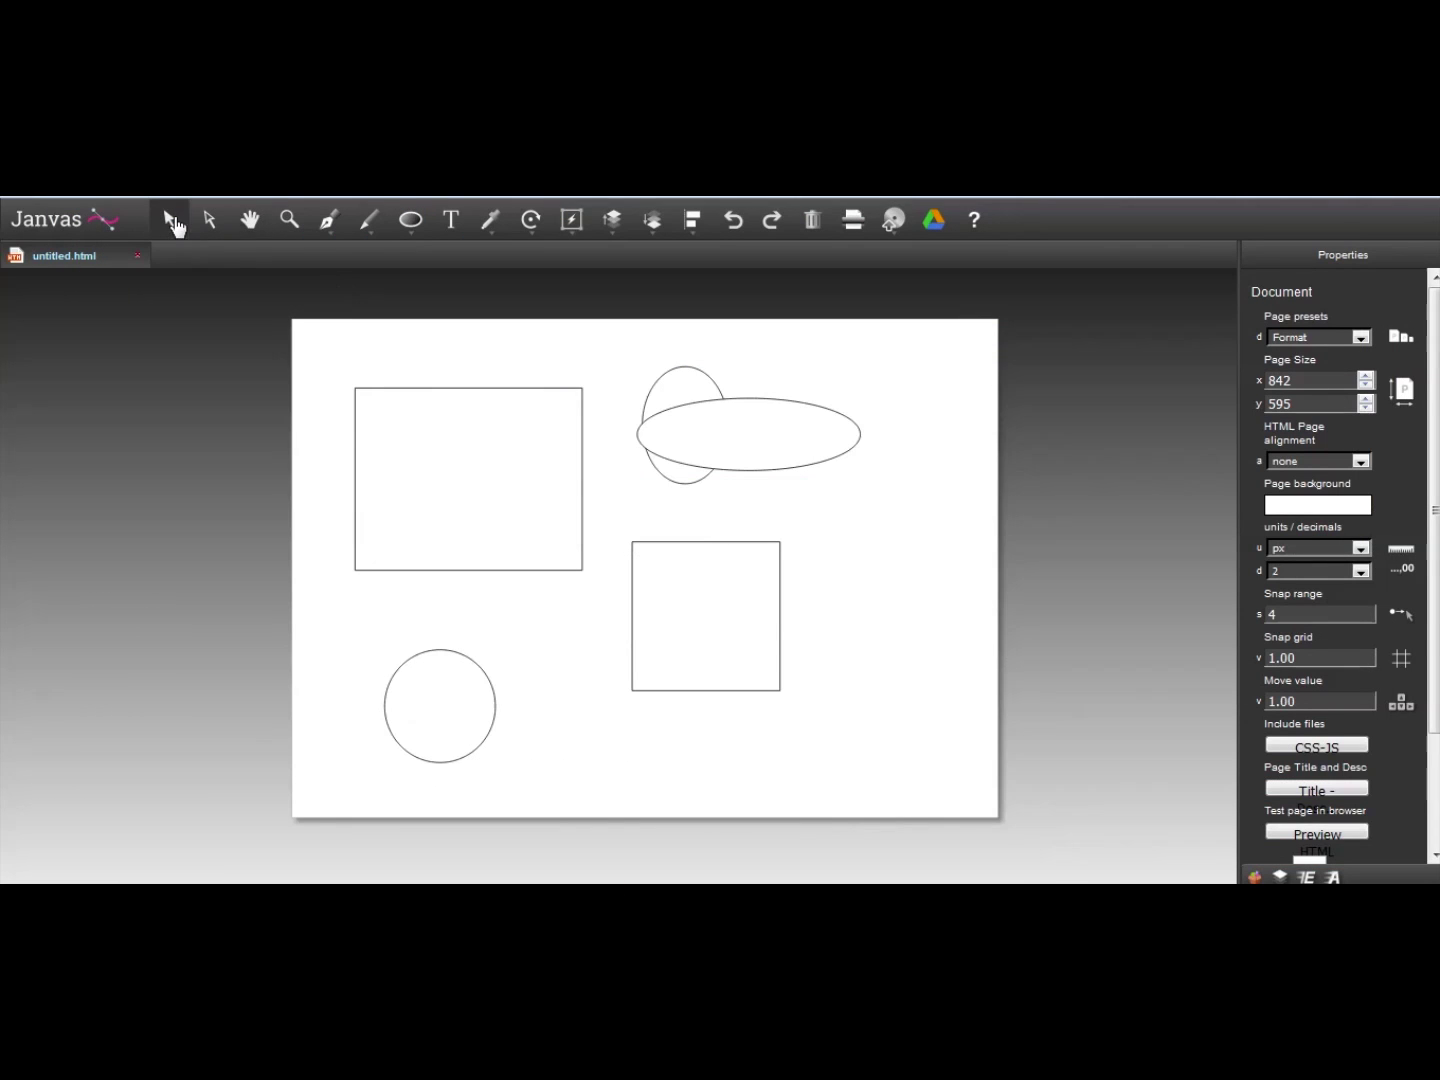
click(497, 419)
drag(498, 422, 878, 544)
Move the wide ellipse left, resize it to 207 × 125.41, and move the square leftward
click(717, 435)
drag(715, 437, 462, 544)
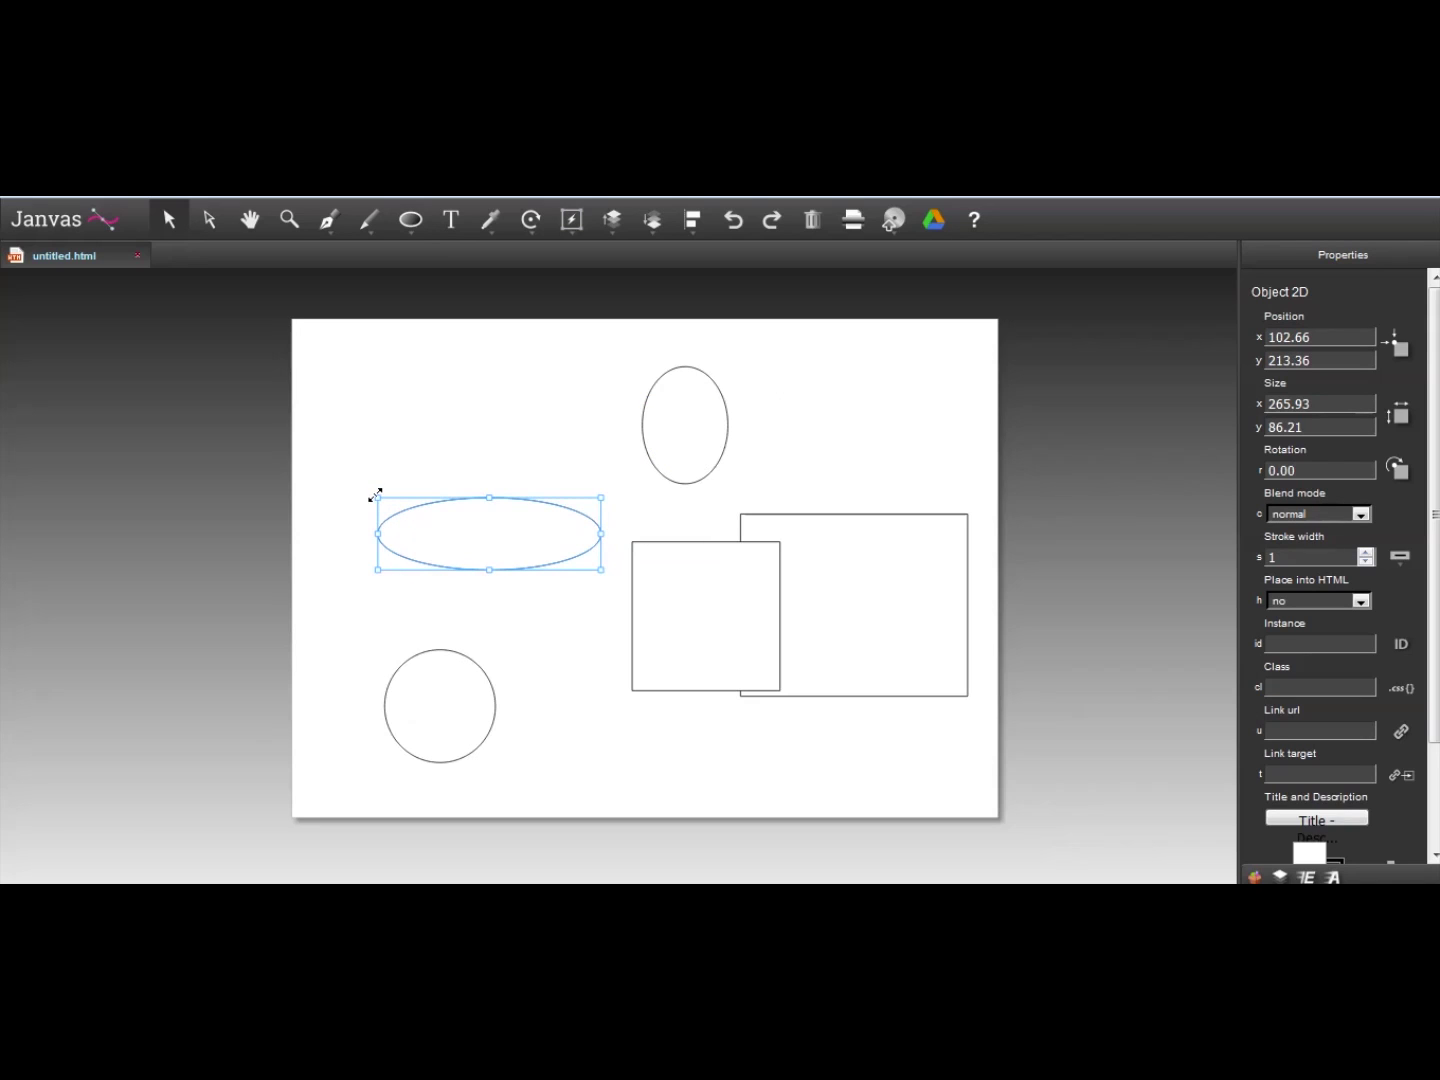
drag(376, 496, 340, 452)
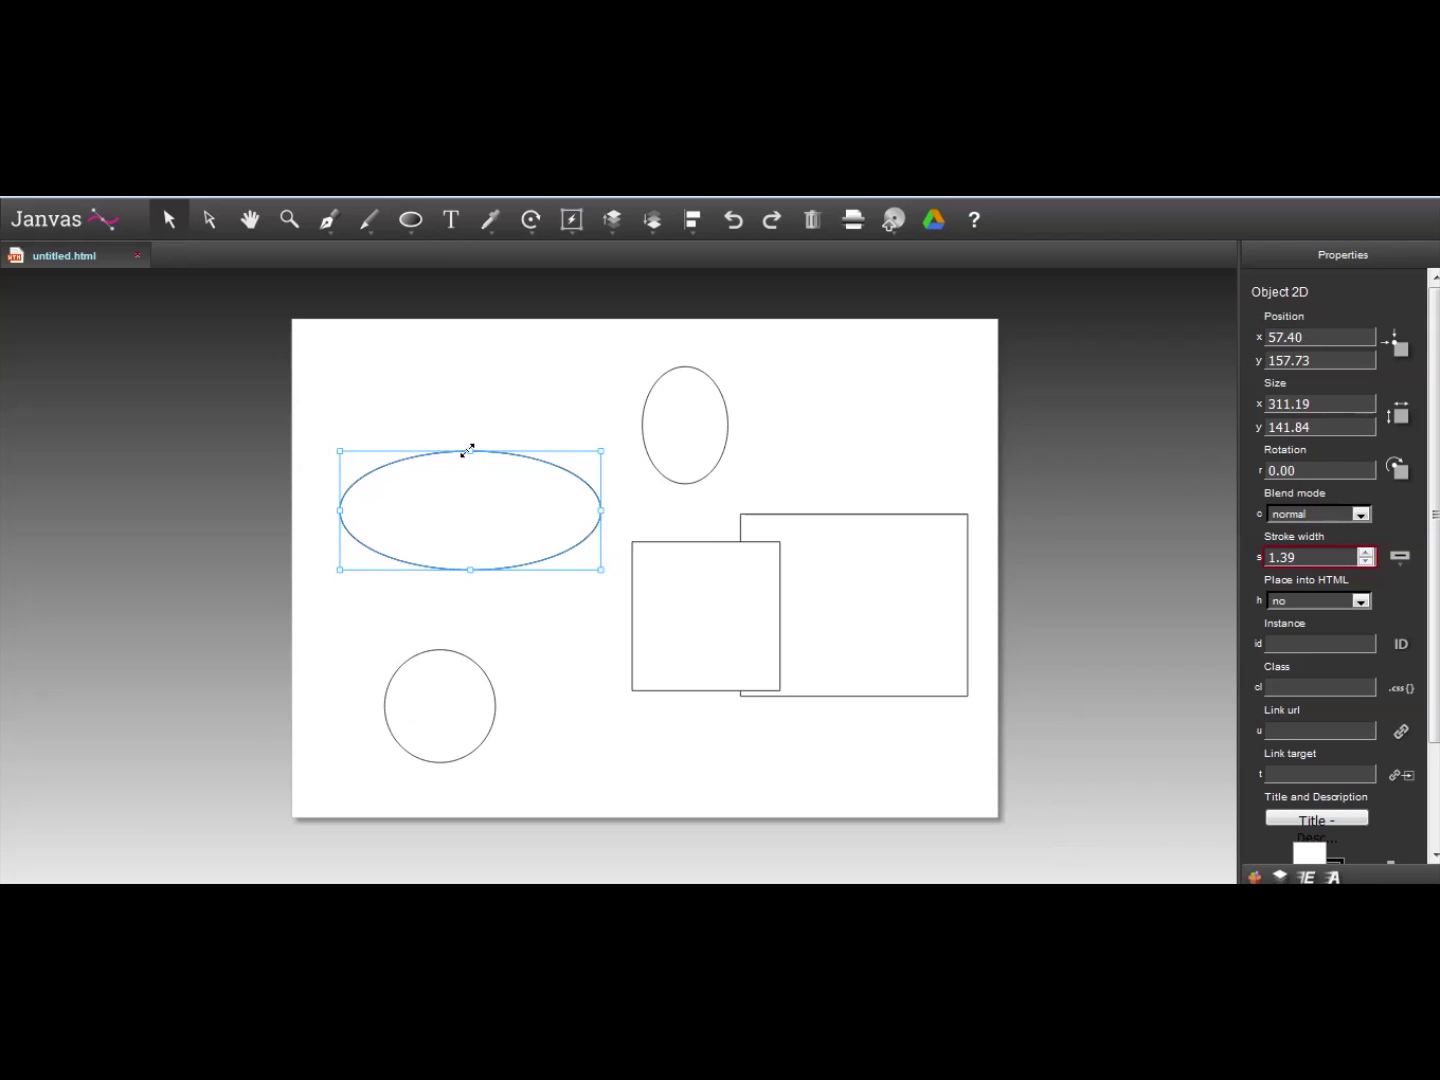
drag(470, 450, 472, 411)
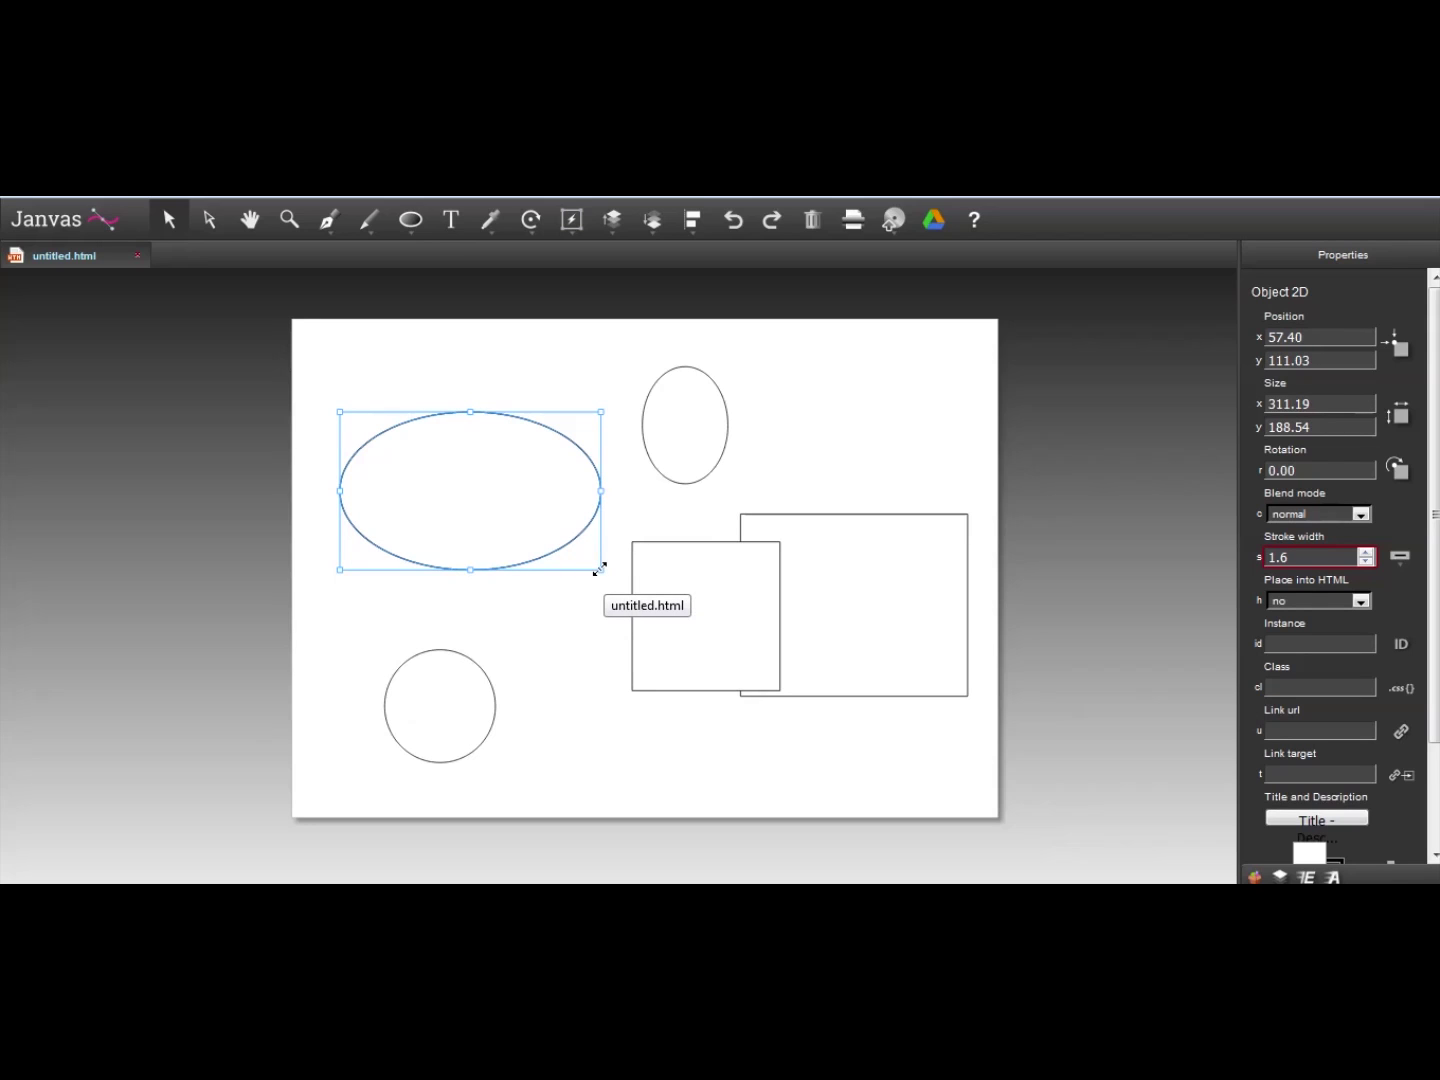
drag(597, 566, 514, 516)
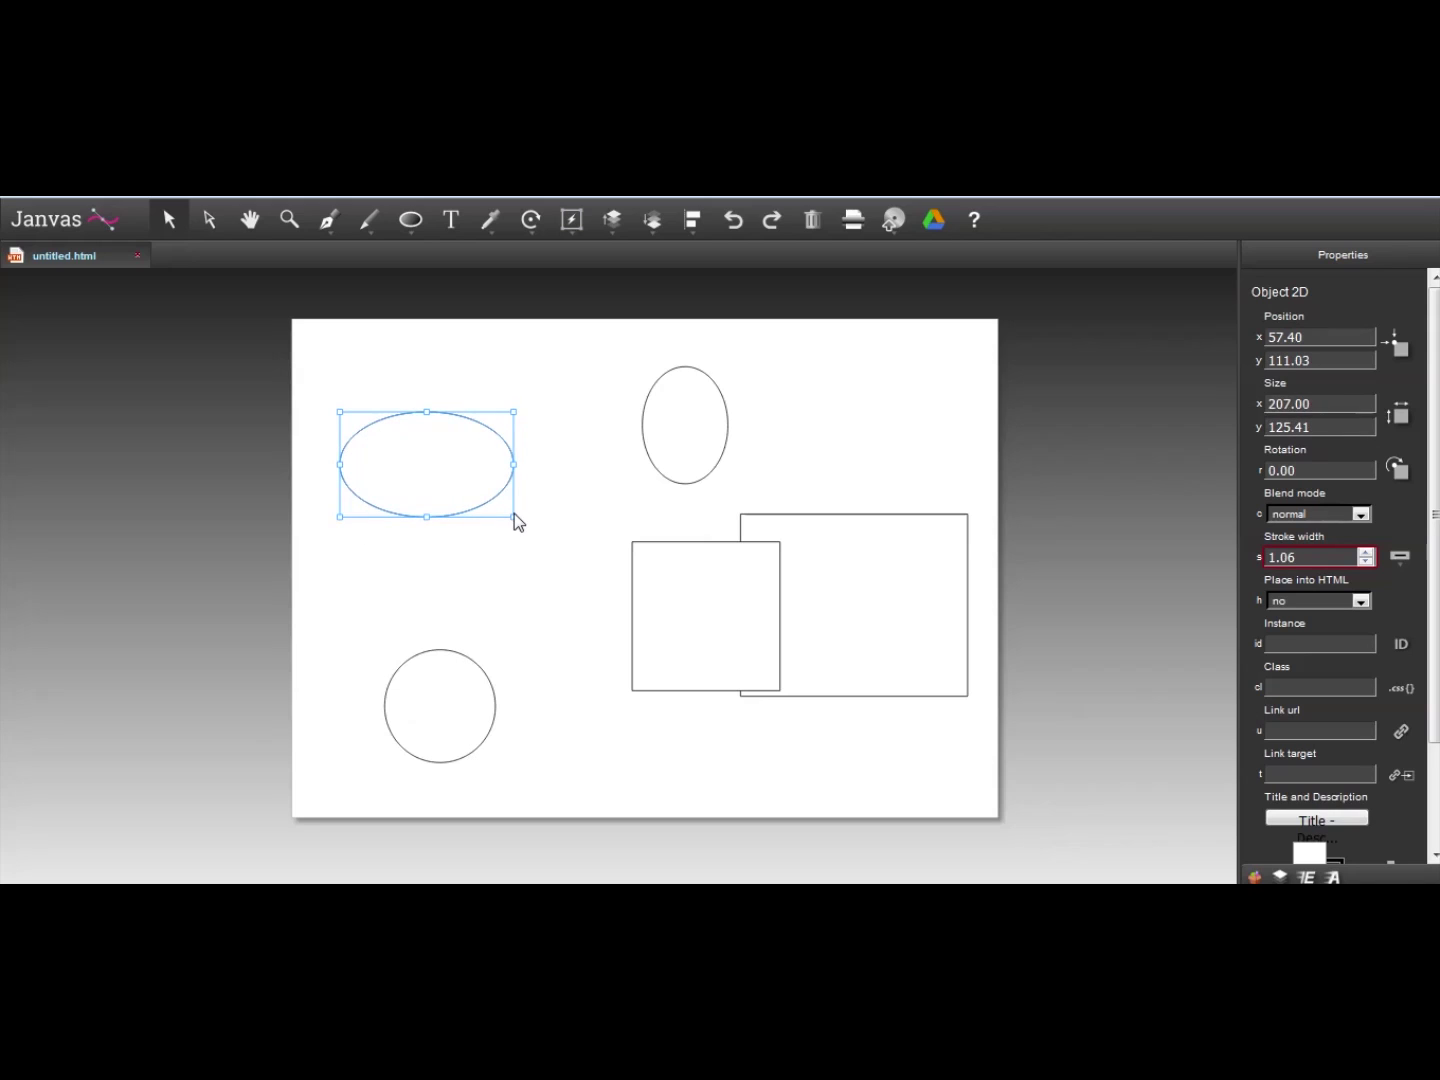
click(741, 627)
drag(742, 627, 601, 599)
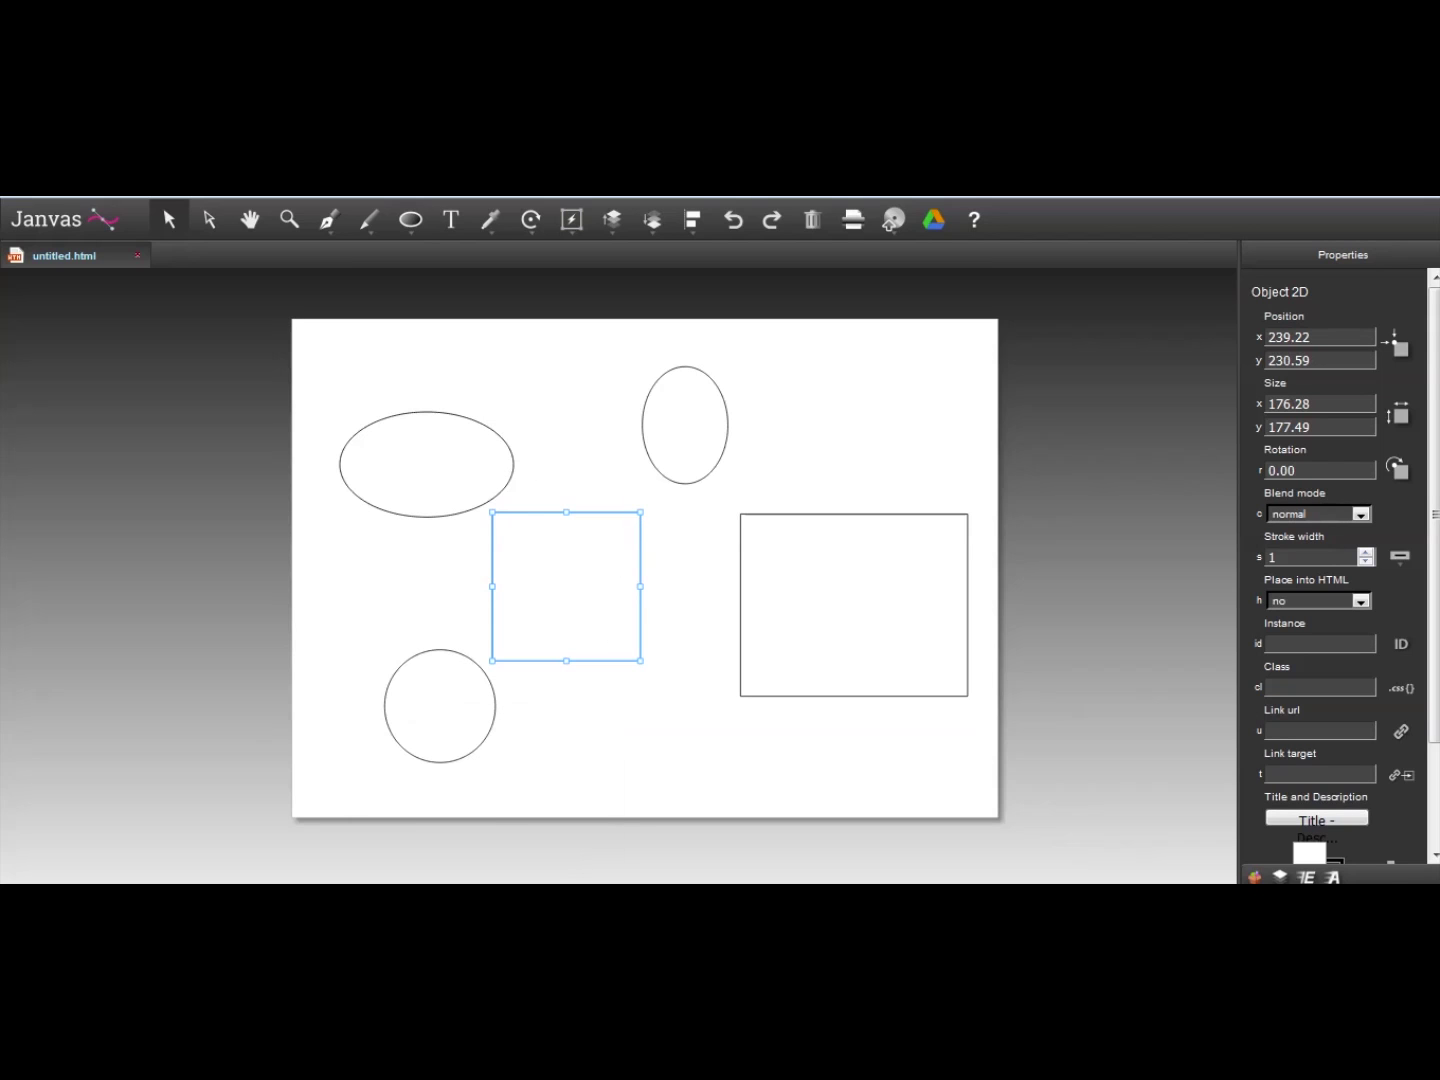
Bring PowerPoint forward and go to slide 8, Black Pointer, on moving vector points
click(481, 799)
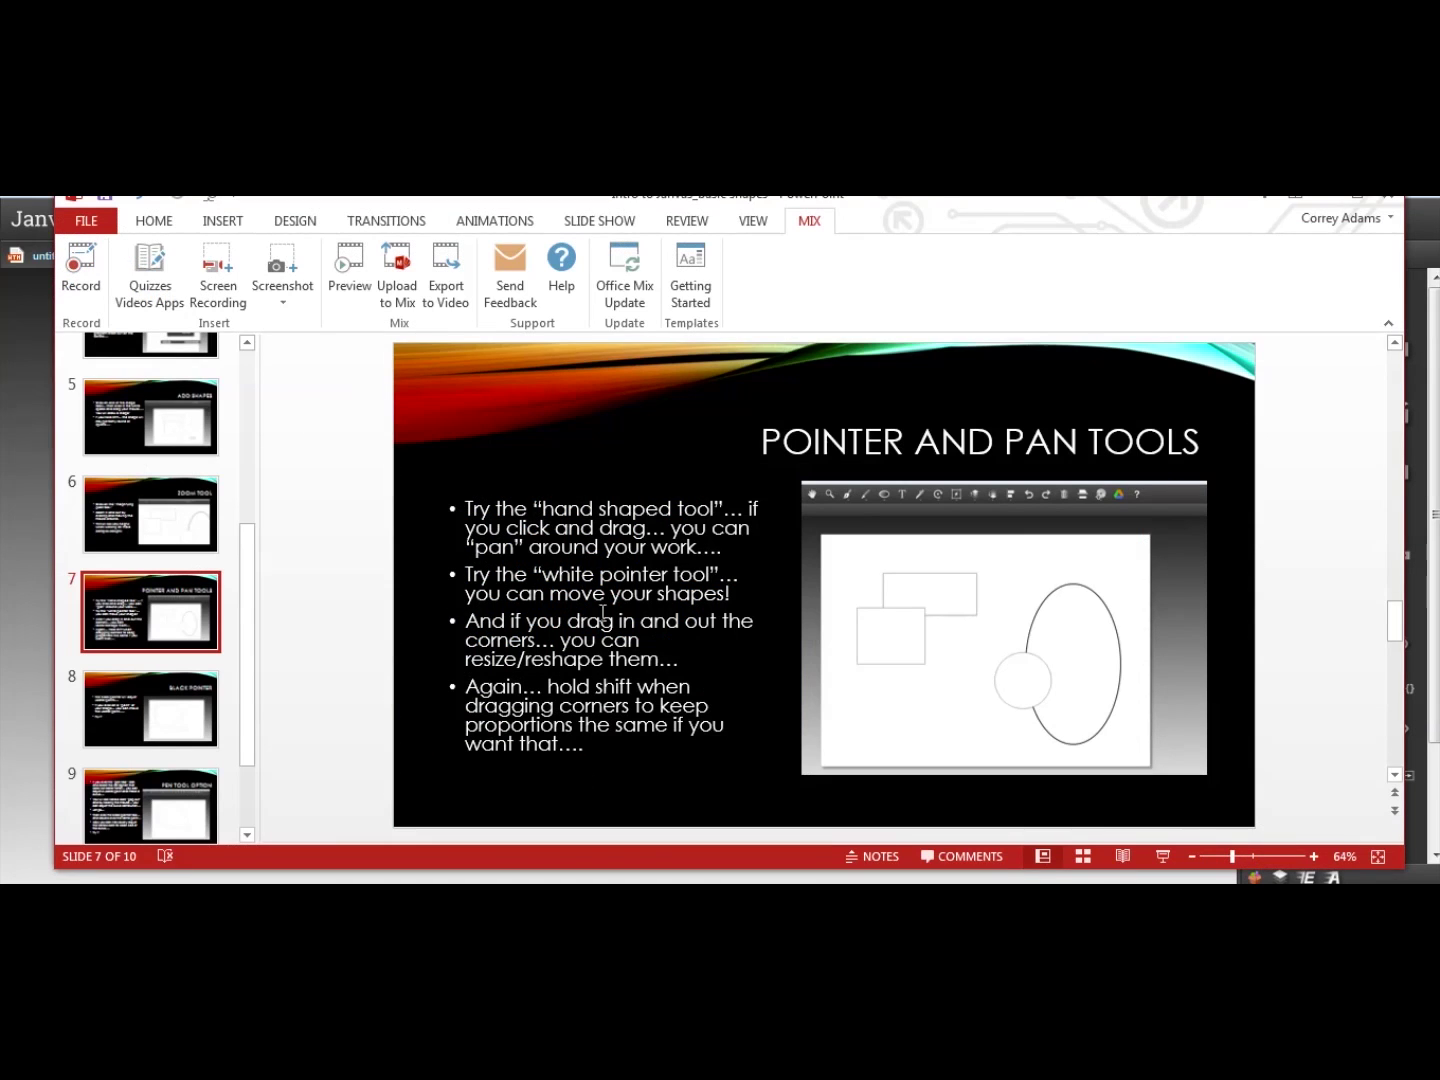
drag(249, 607, 247, 645)
click(195, 654)
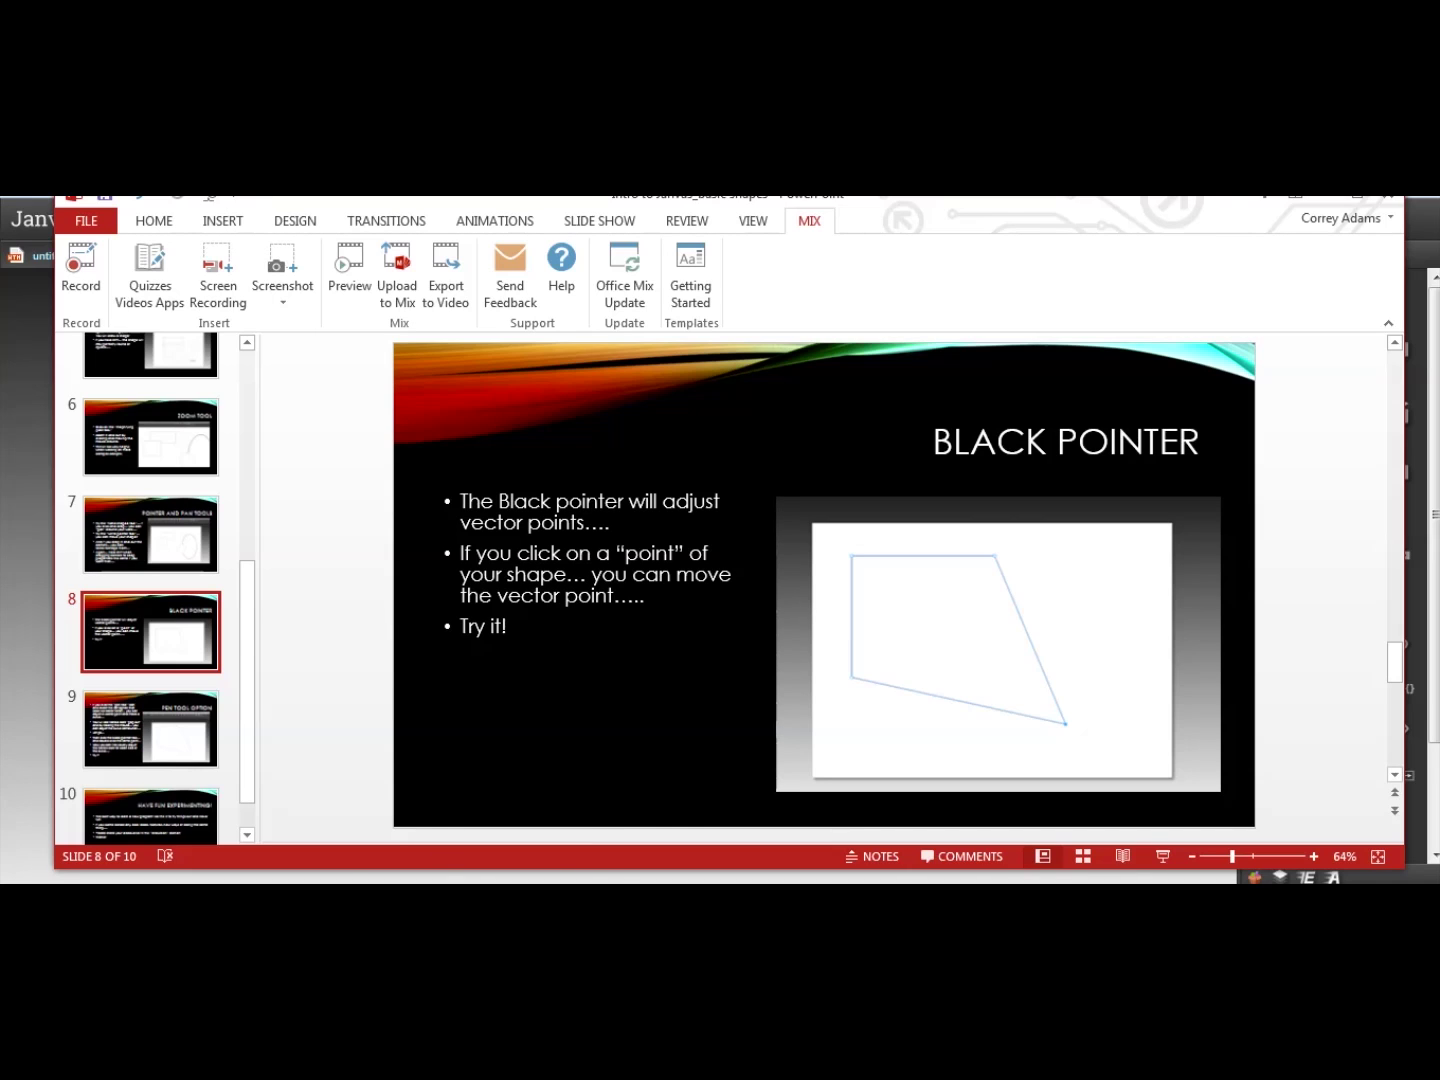
Back in Janvas, drag the square's four corner points into an irregular quadrilateral
mouse_move(455, 880)
click(491, 800)
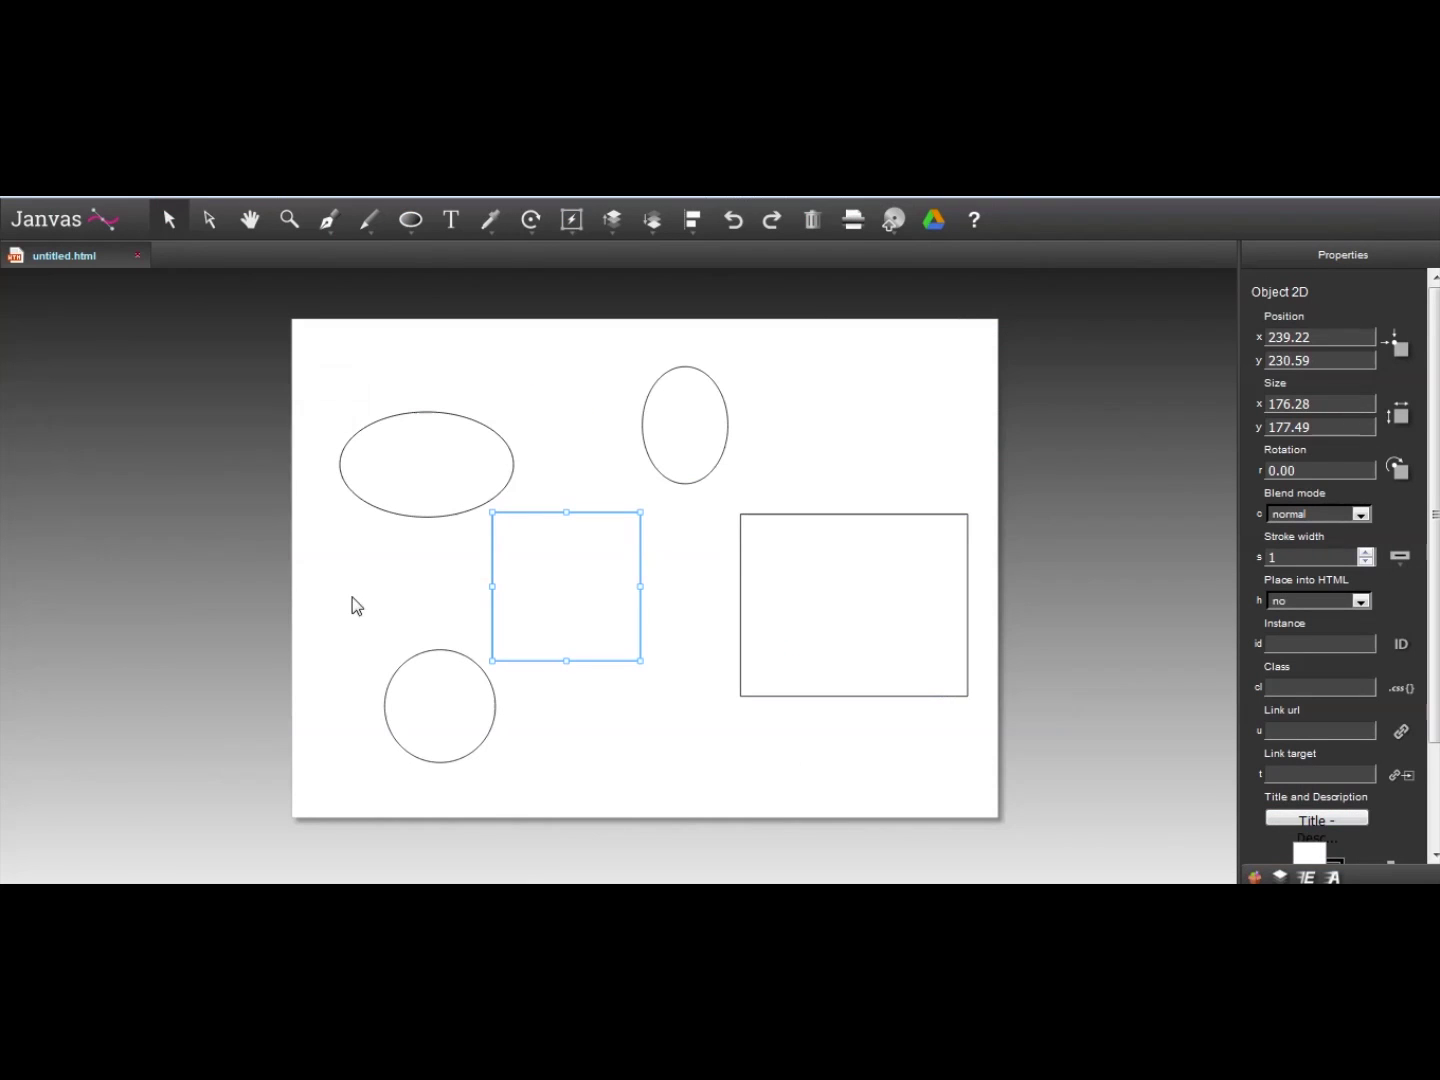
click(209, 219)
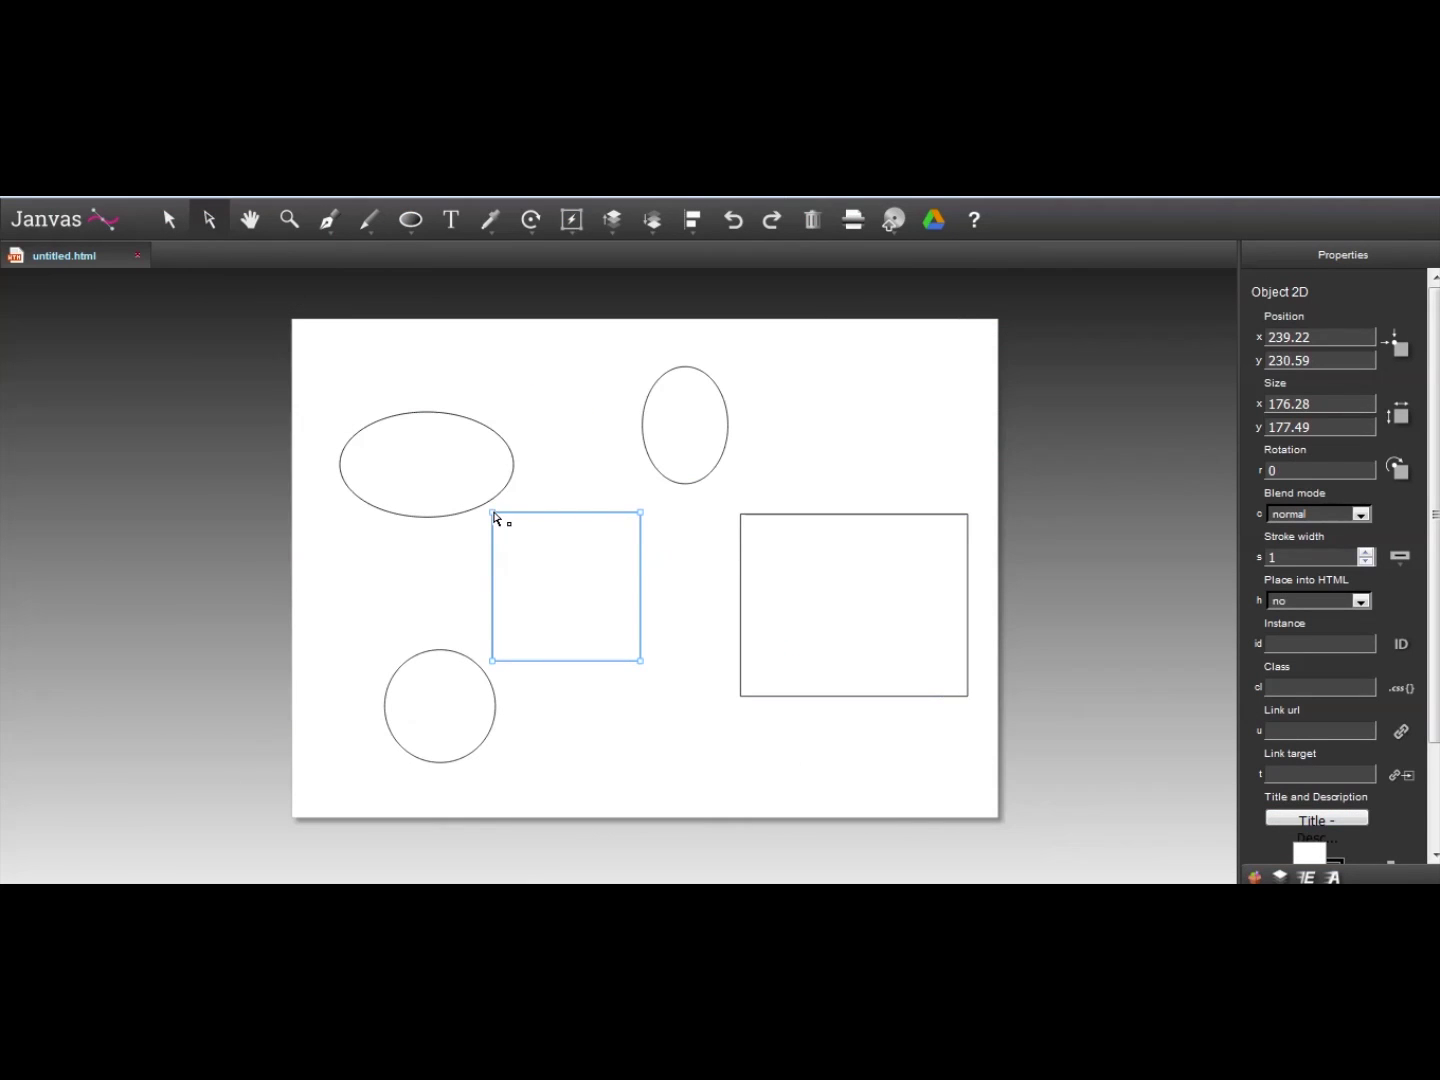
drag(492, 512, 425, 511)
drag(641, 512, 689, 488)
drag(643, 661, 642, 704)
drag(492, 662, 470, 680)
Widen the small upper ellipse by pulling its left and right points outward
click(710, 456)
drag(729, 425, 752, 421)
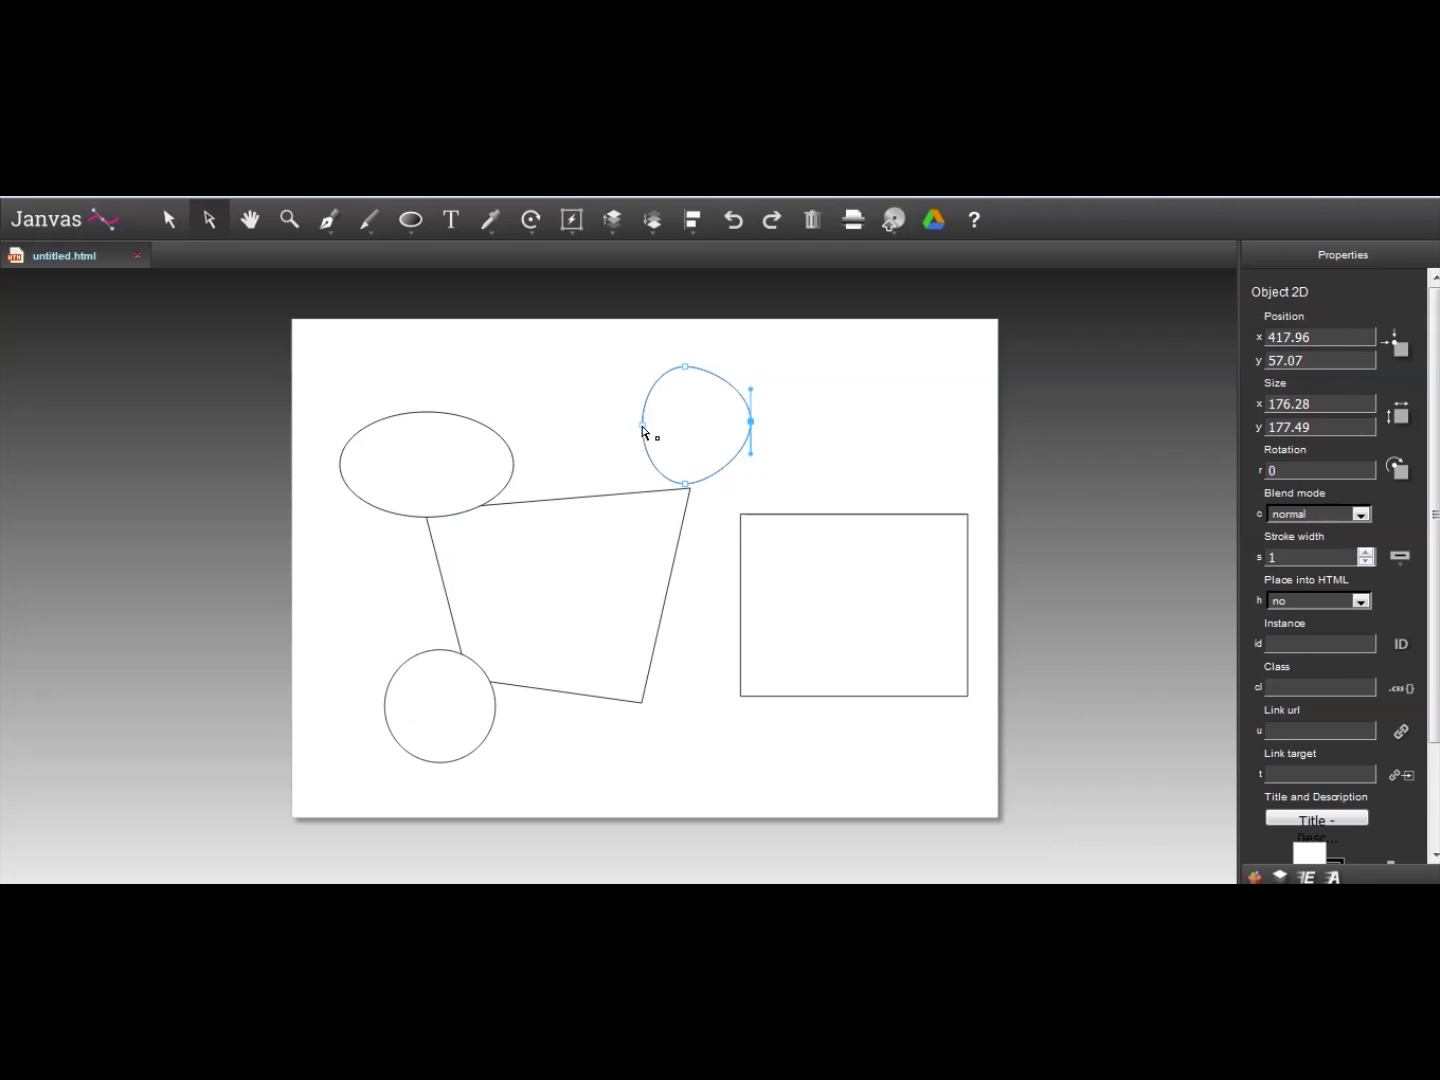
drag(644, 429, 607, 456)
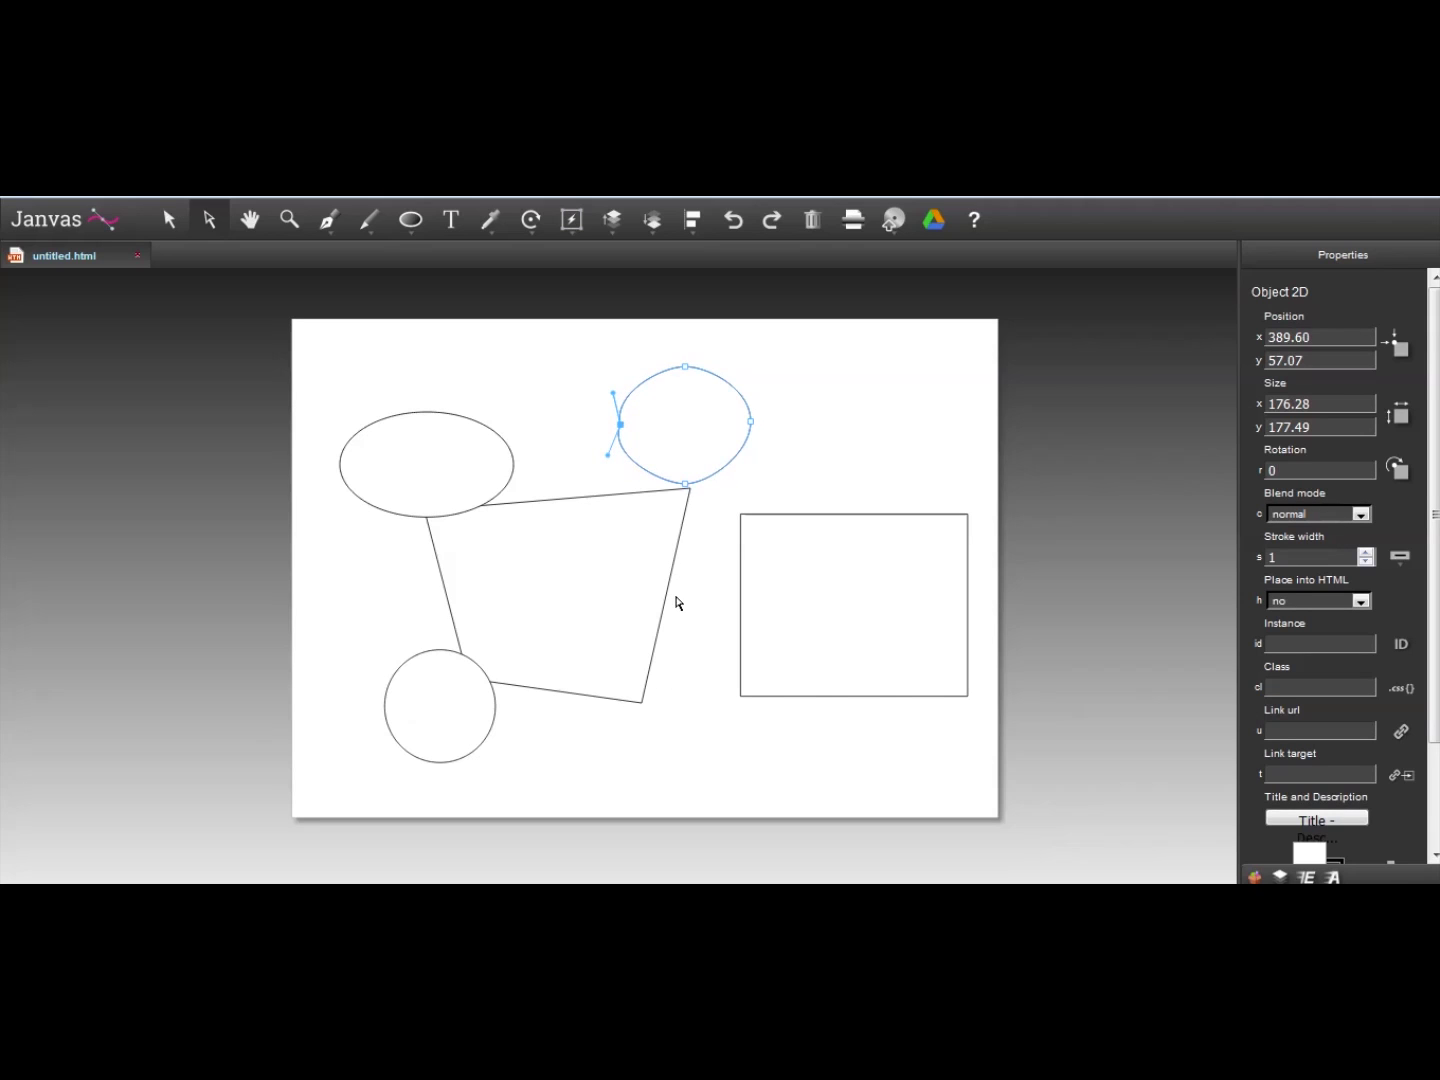
Return to PowerPoint and show slide 9, Pen Tool Option, on curving vector points
key(alt+Tab)
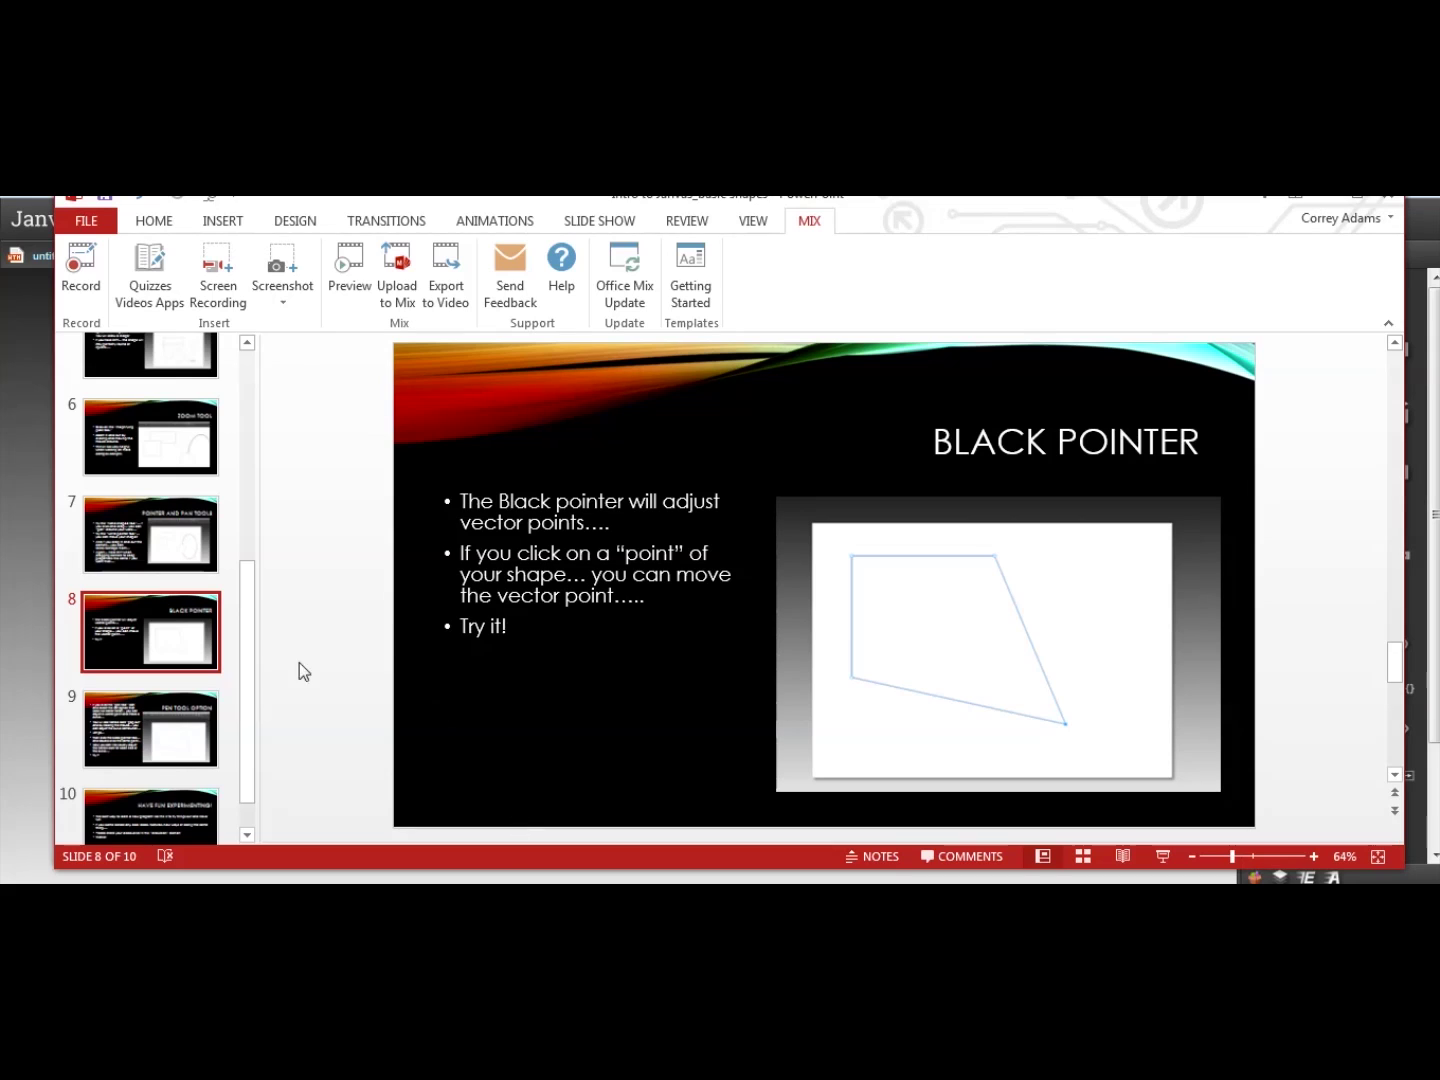
scroll(243, 679, down, 1)
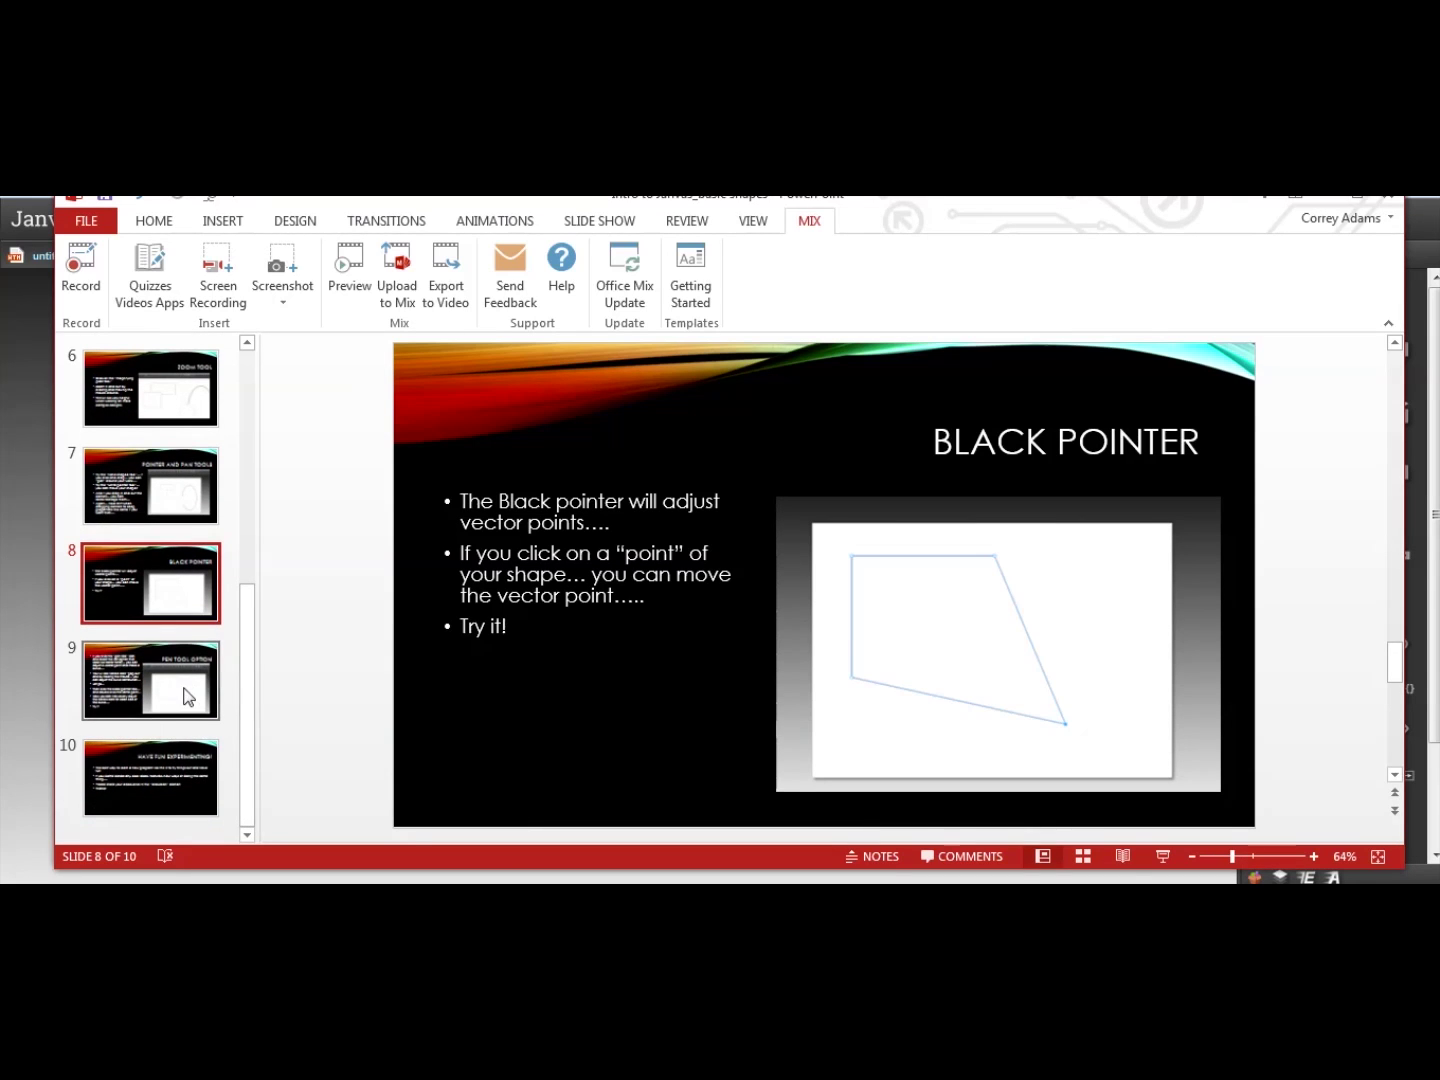
click(183, 685)
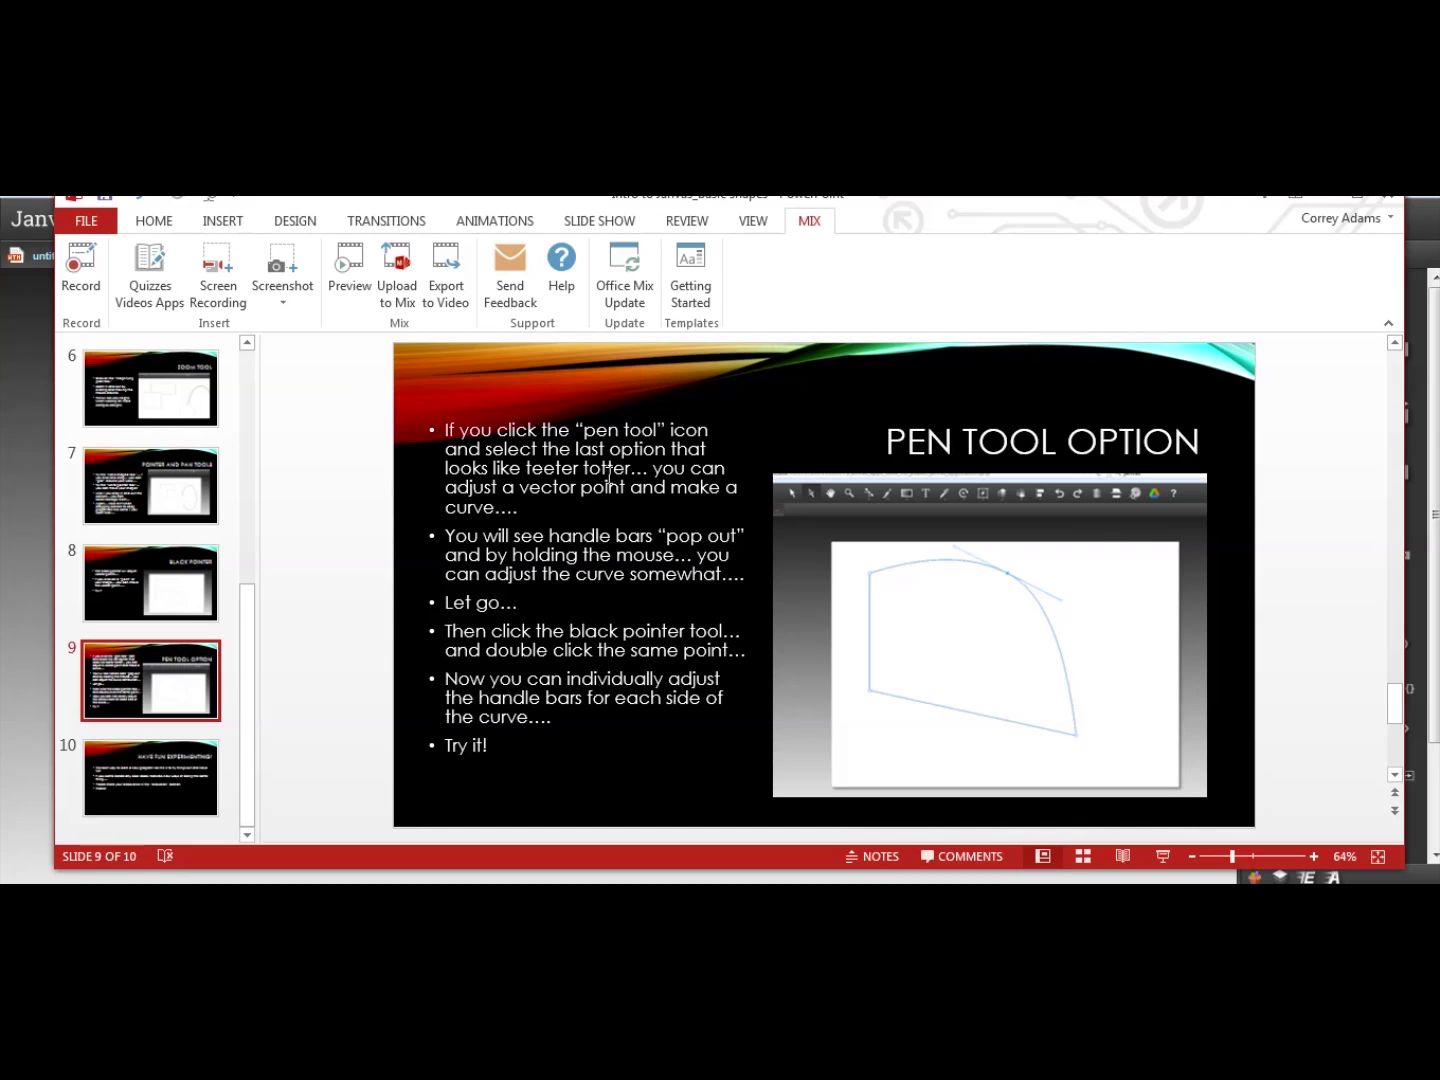
Curve the right rectangle's top and left edges by pulling handles from its top-left node
key(alt+Tab)
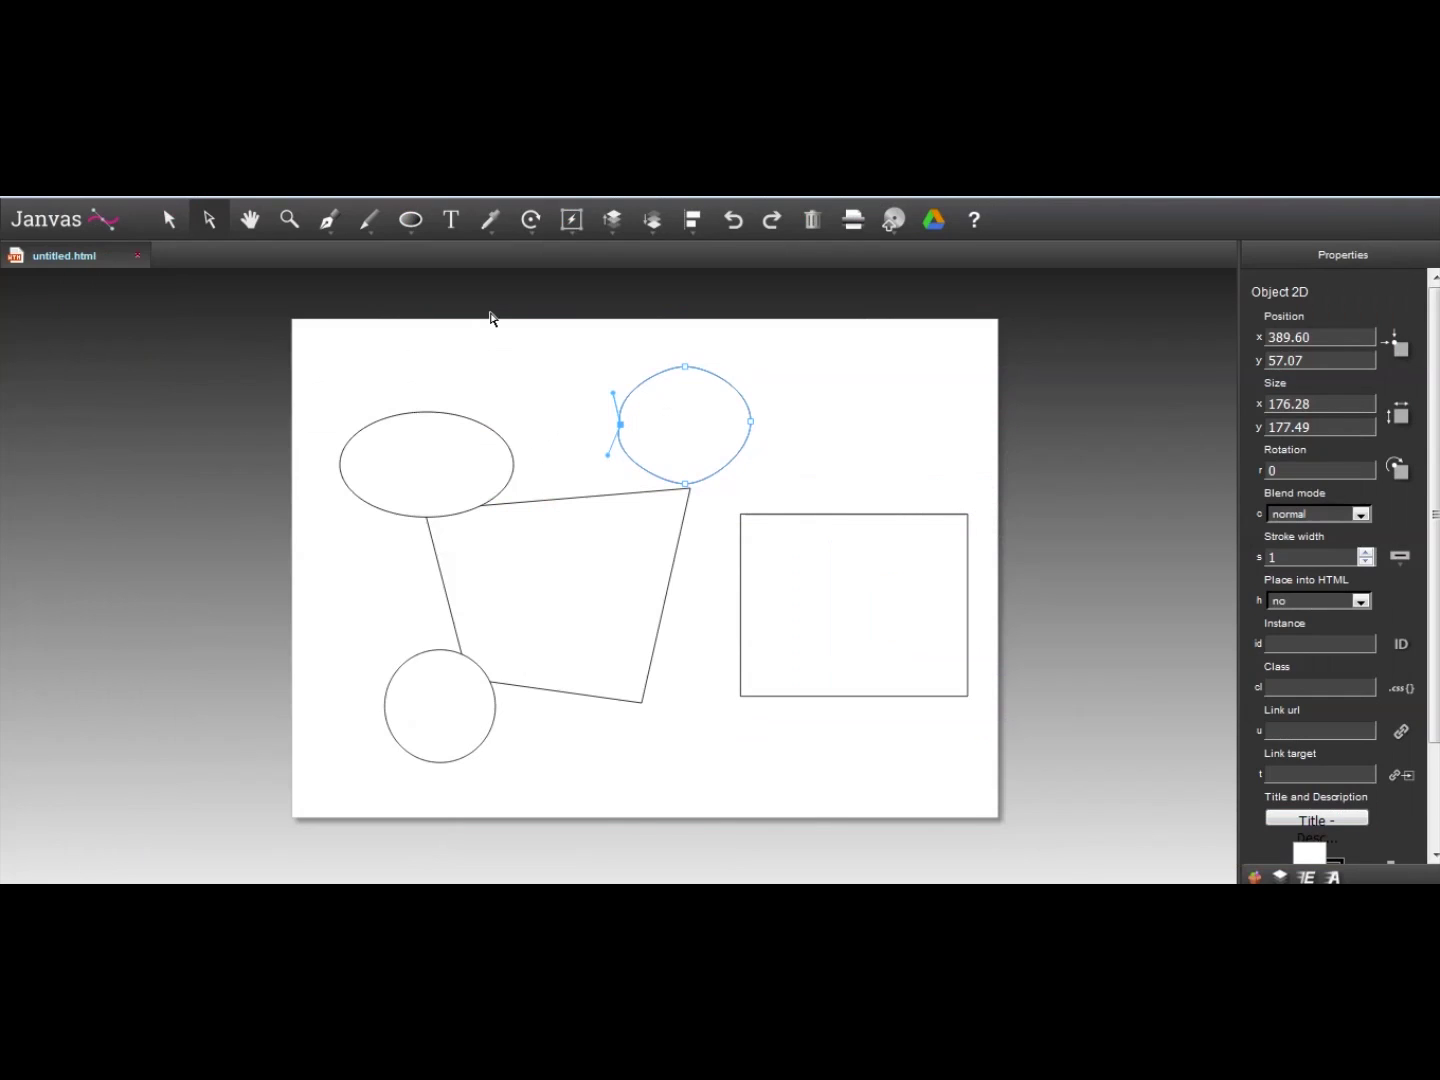
click(328, 220)
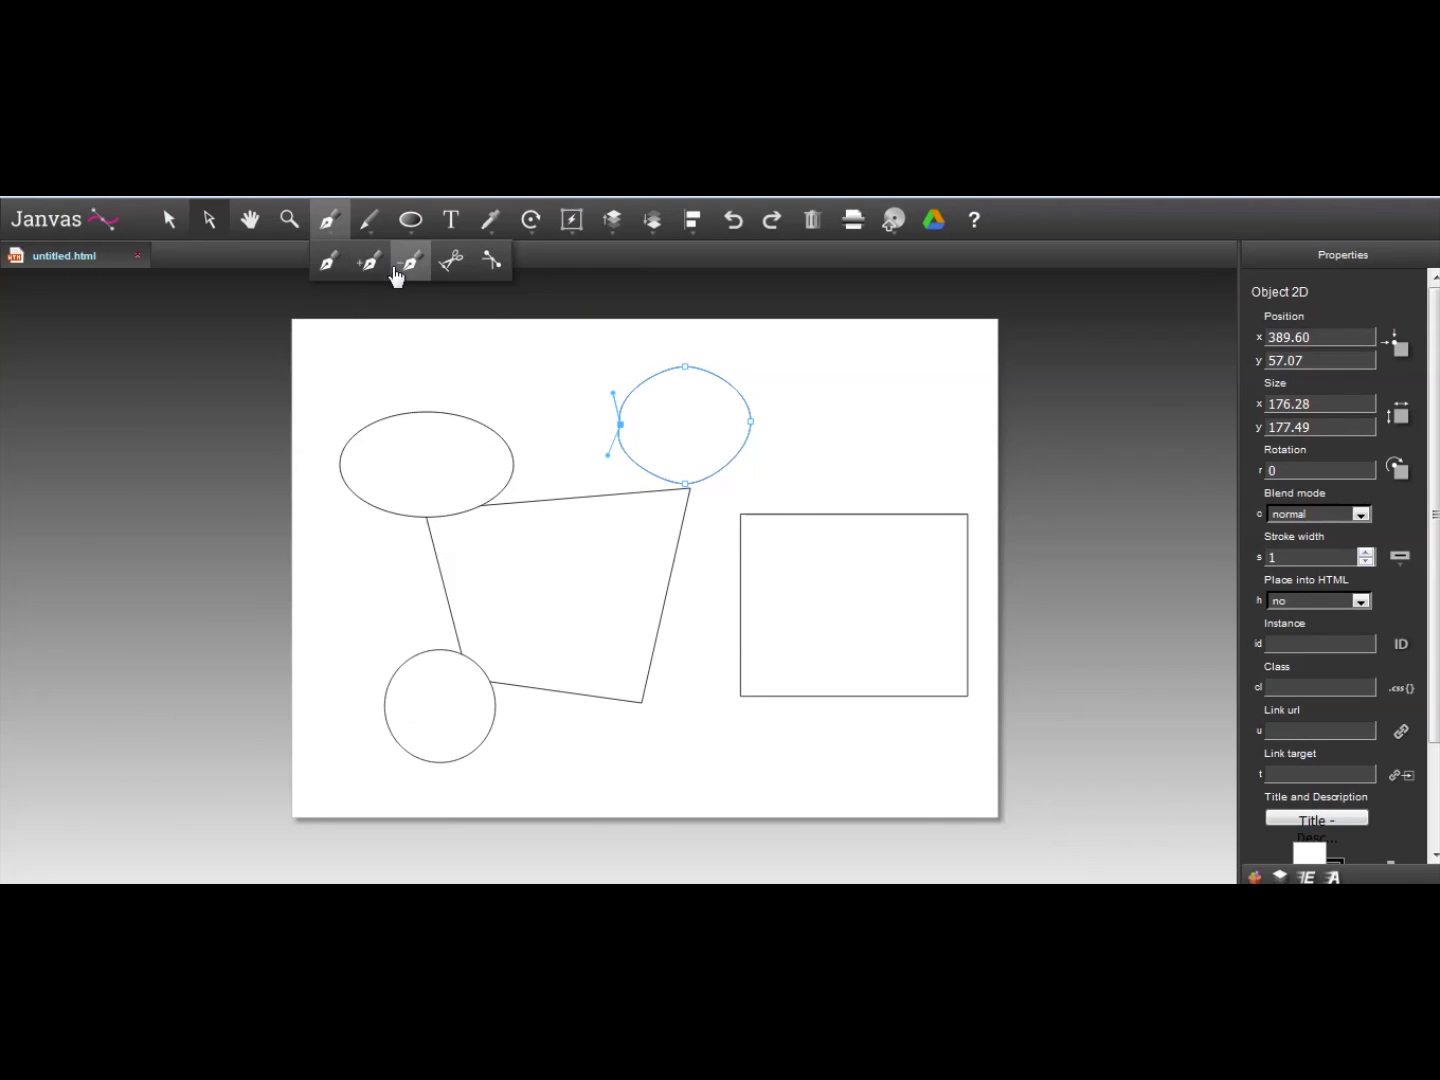
click(490, 262)
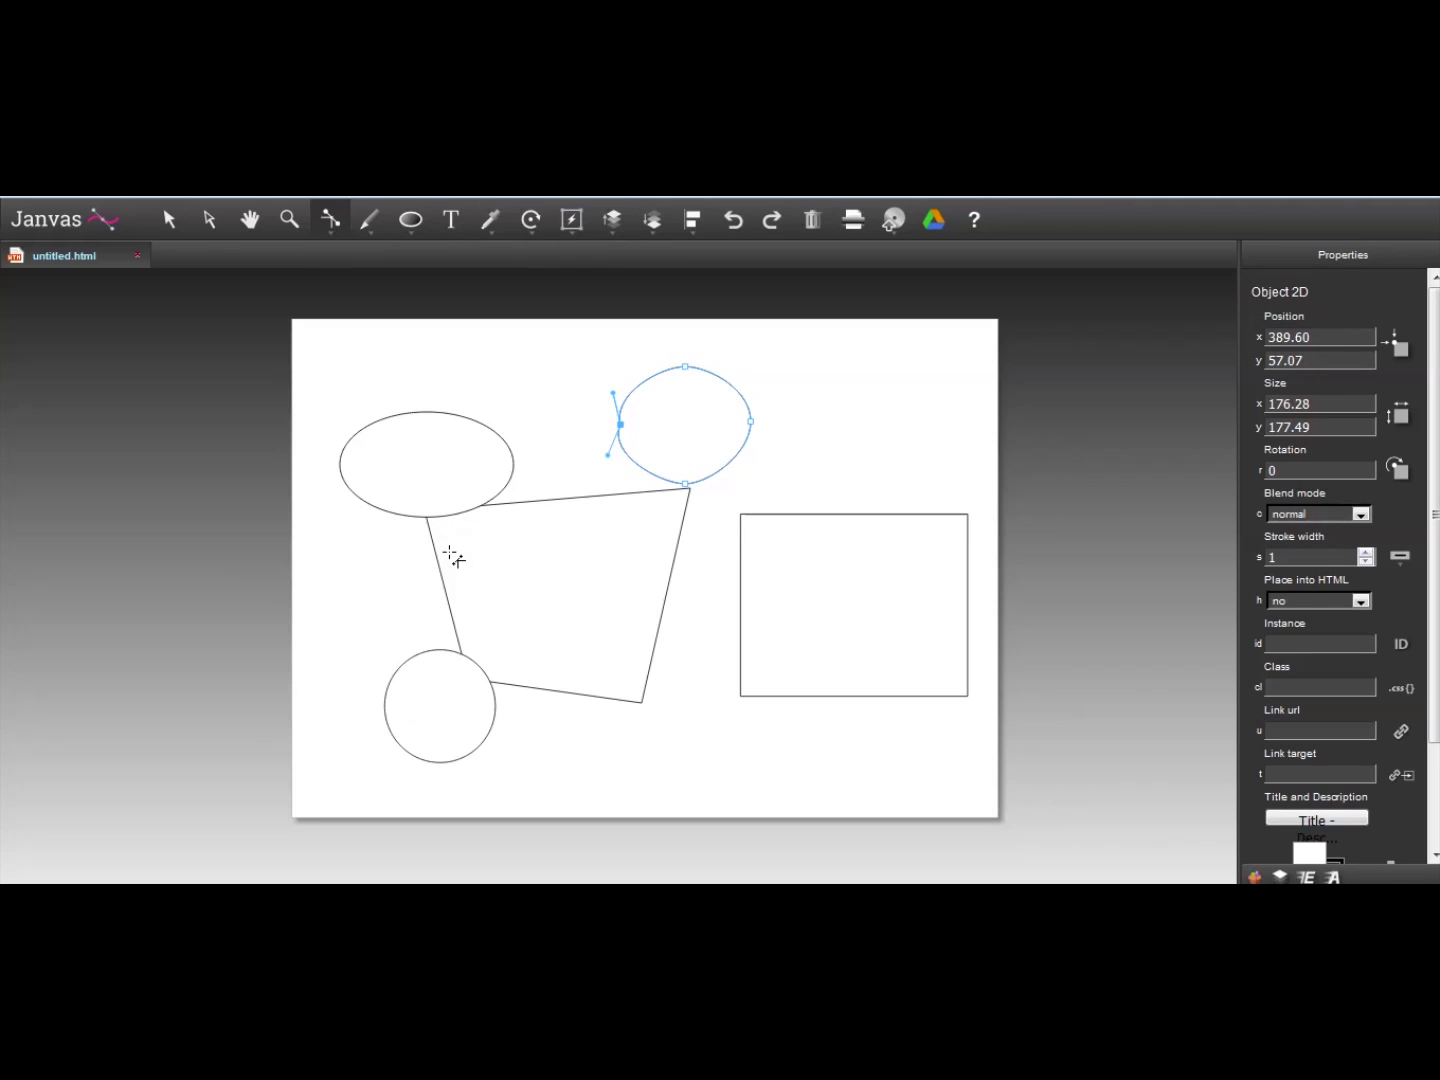
click(168, 219)
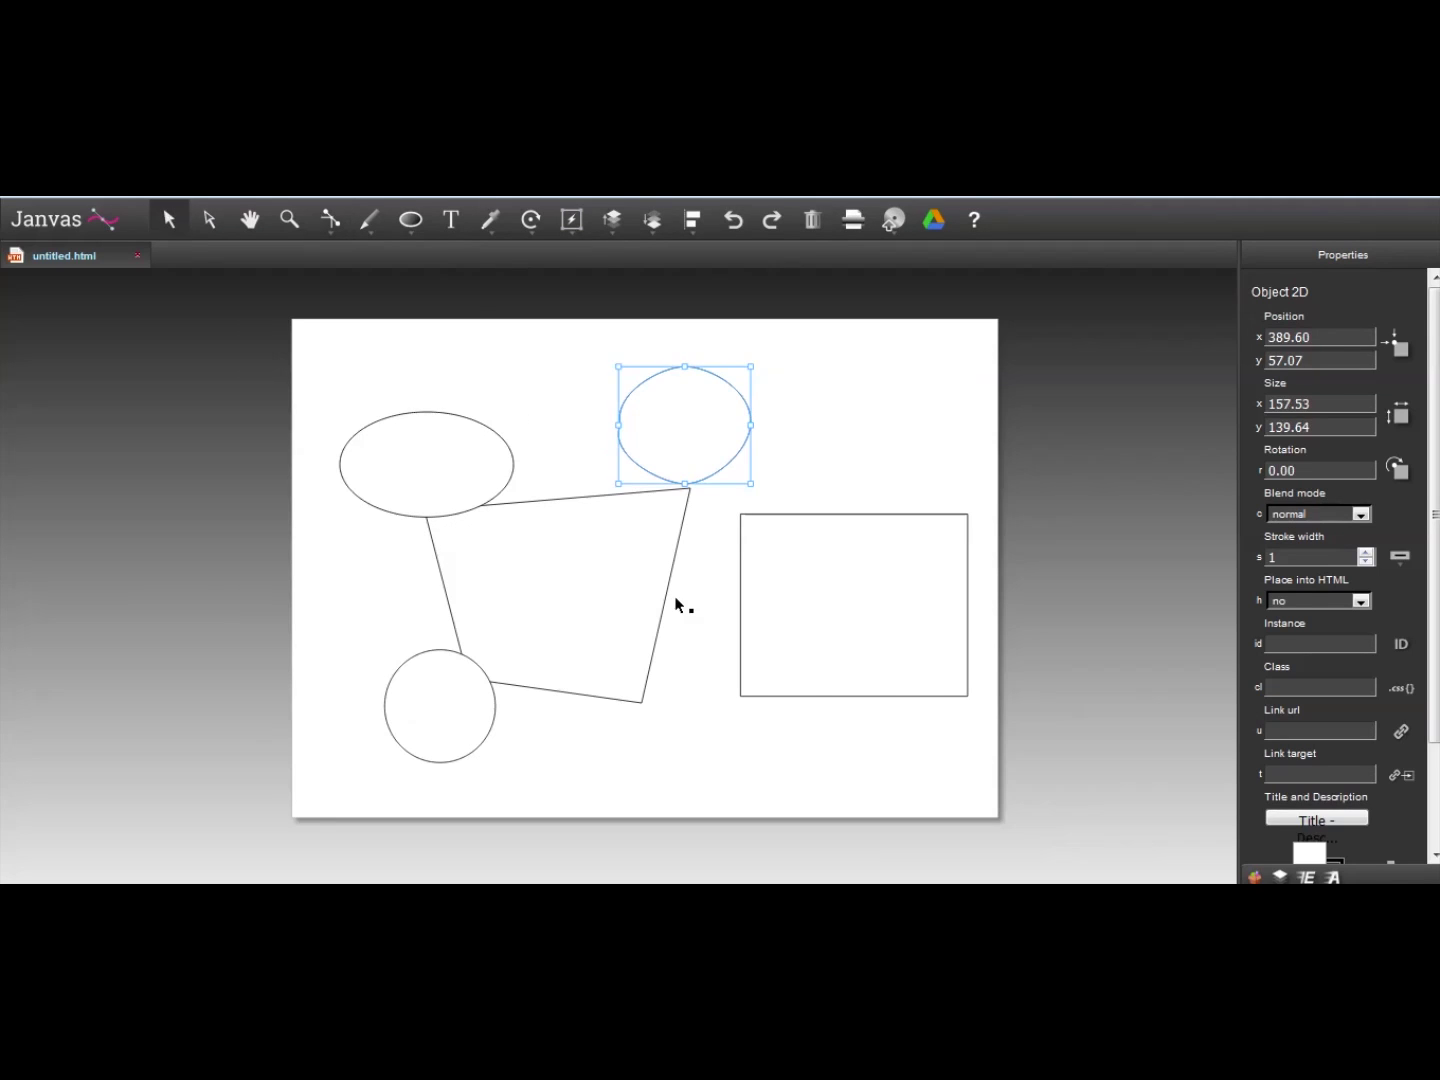
click(758, 603)
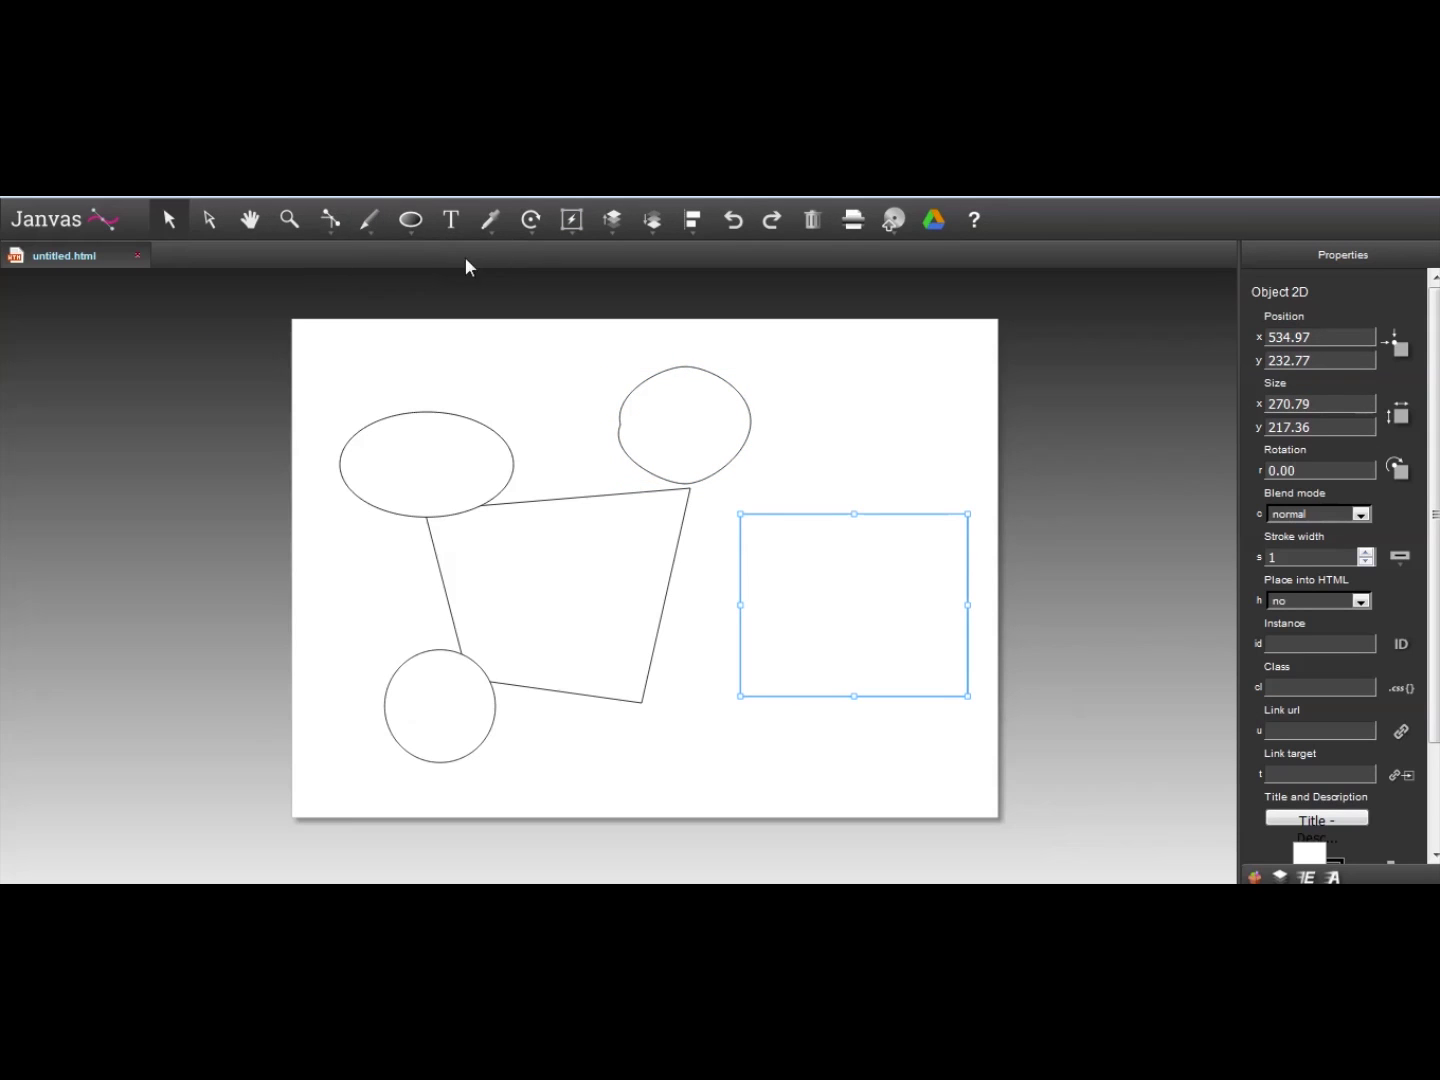
mouse_move(330, 221)
click(499, 264)
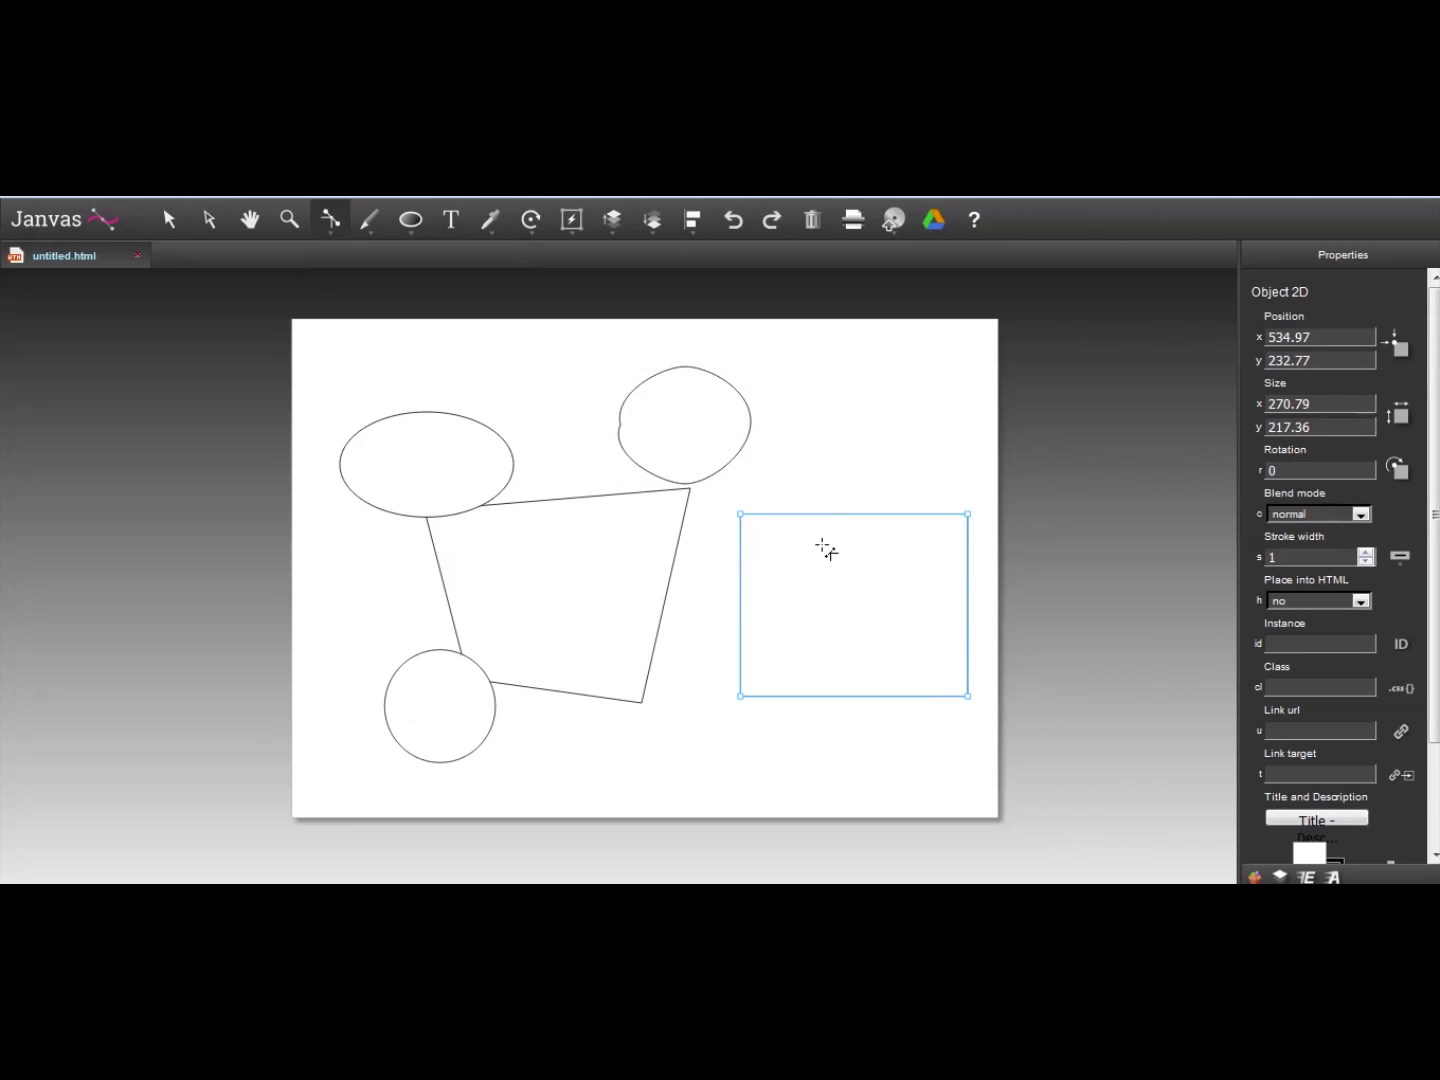
click(740, 514)
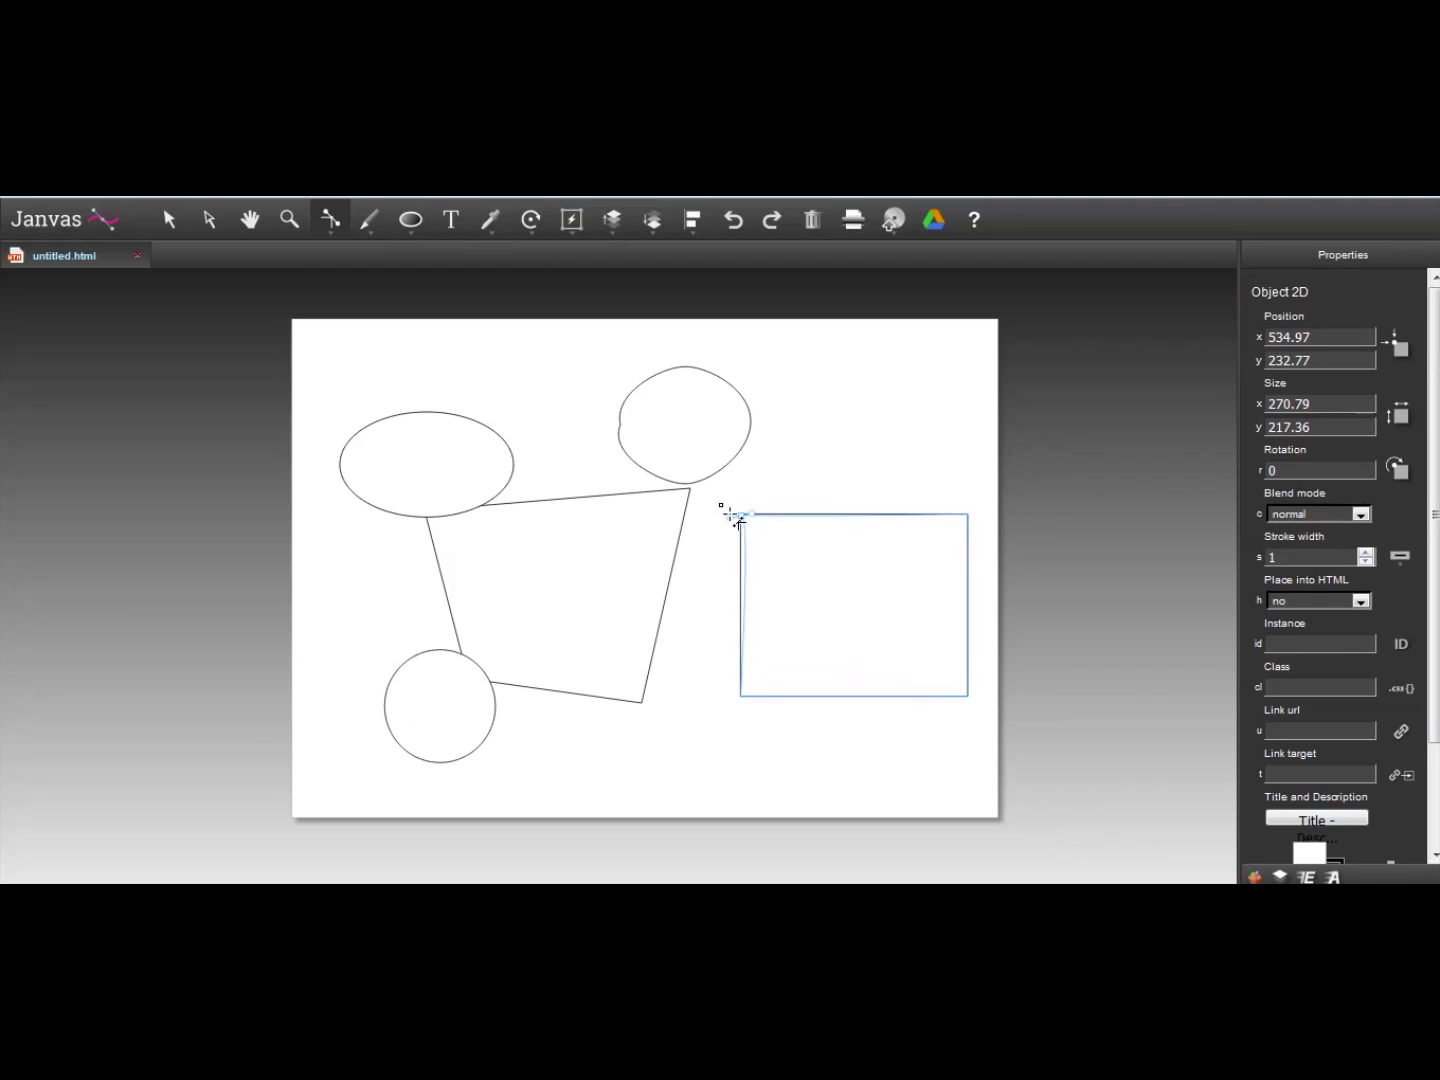
drag(739, 510, 779, 485)
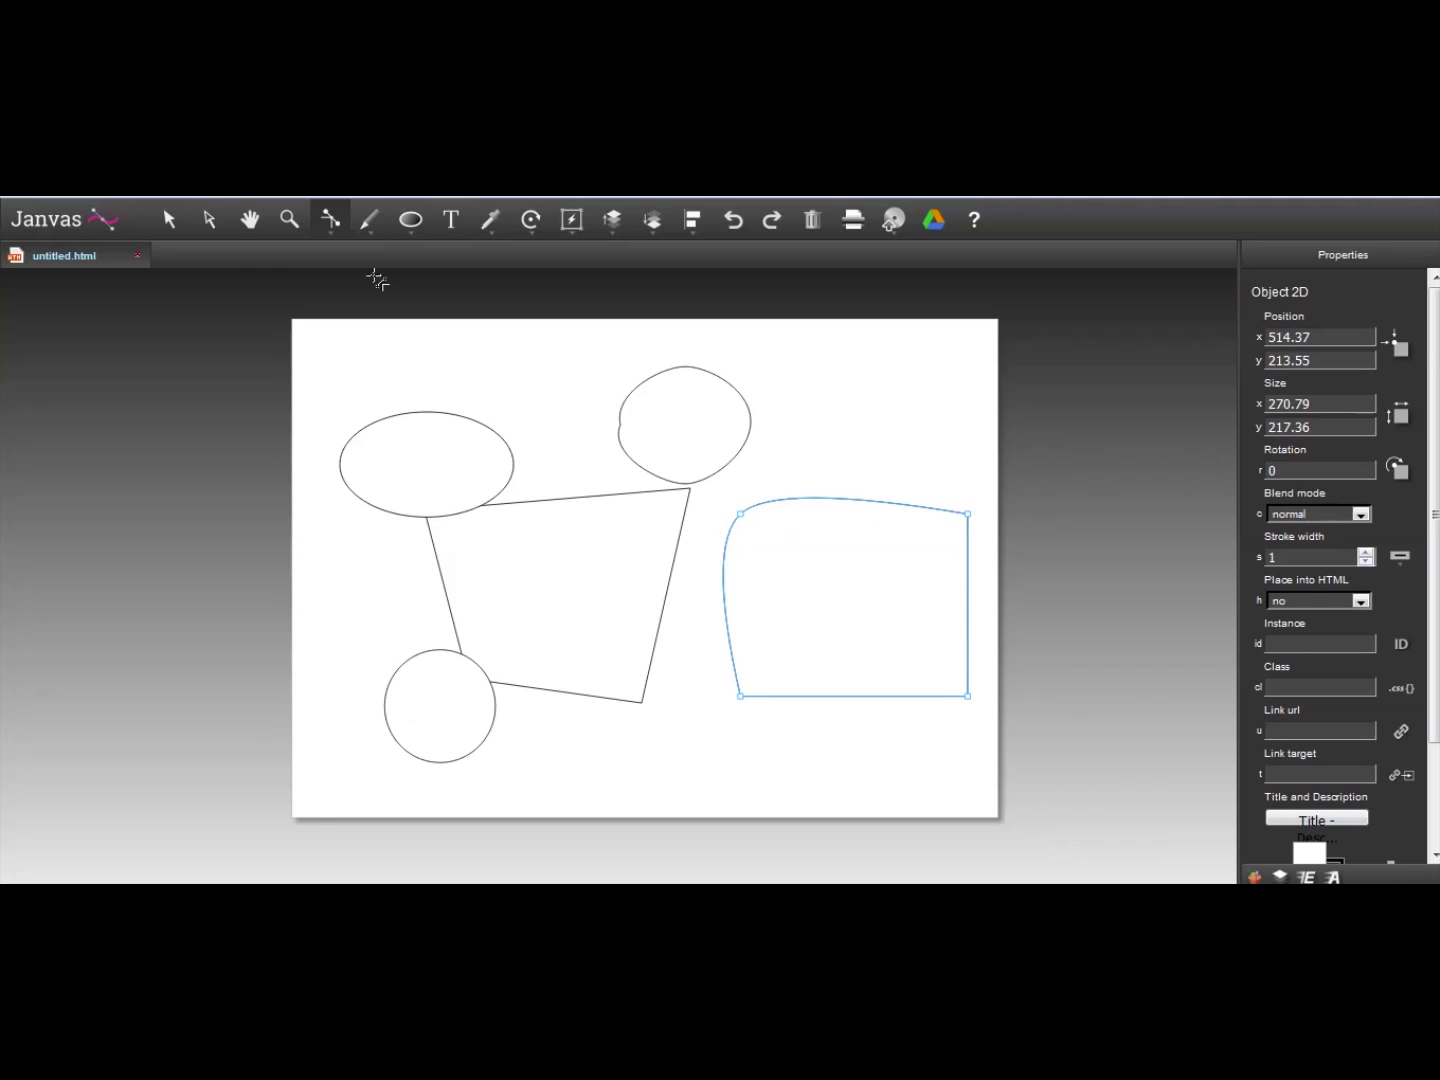
Drag the top-left node's handles and anchor to round the corner into a broad half-heart lobe
click(211, 225)
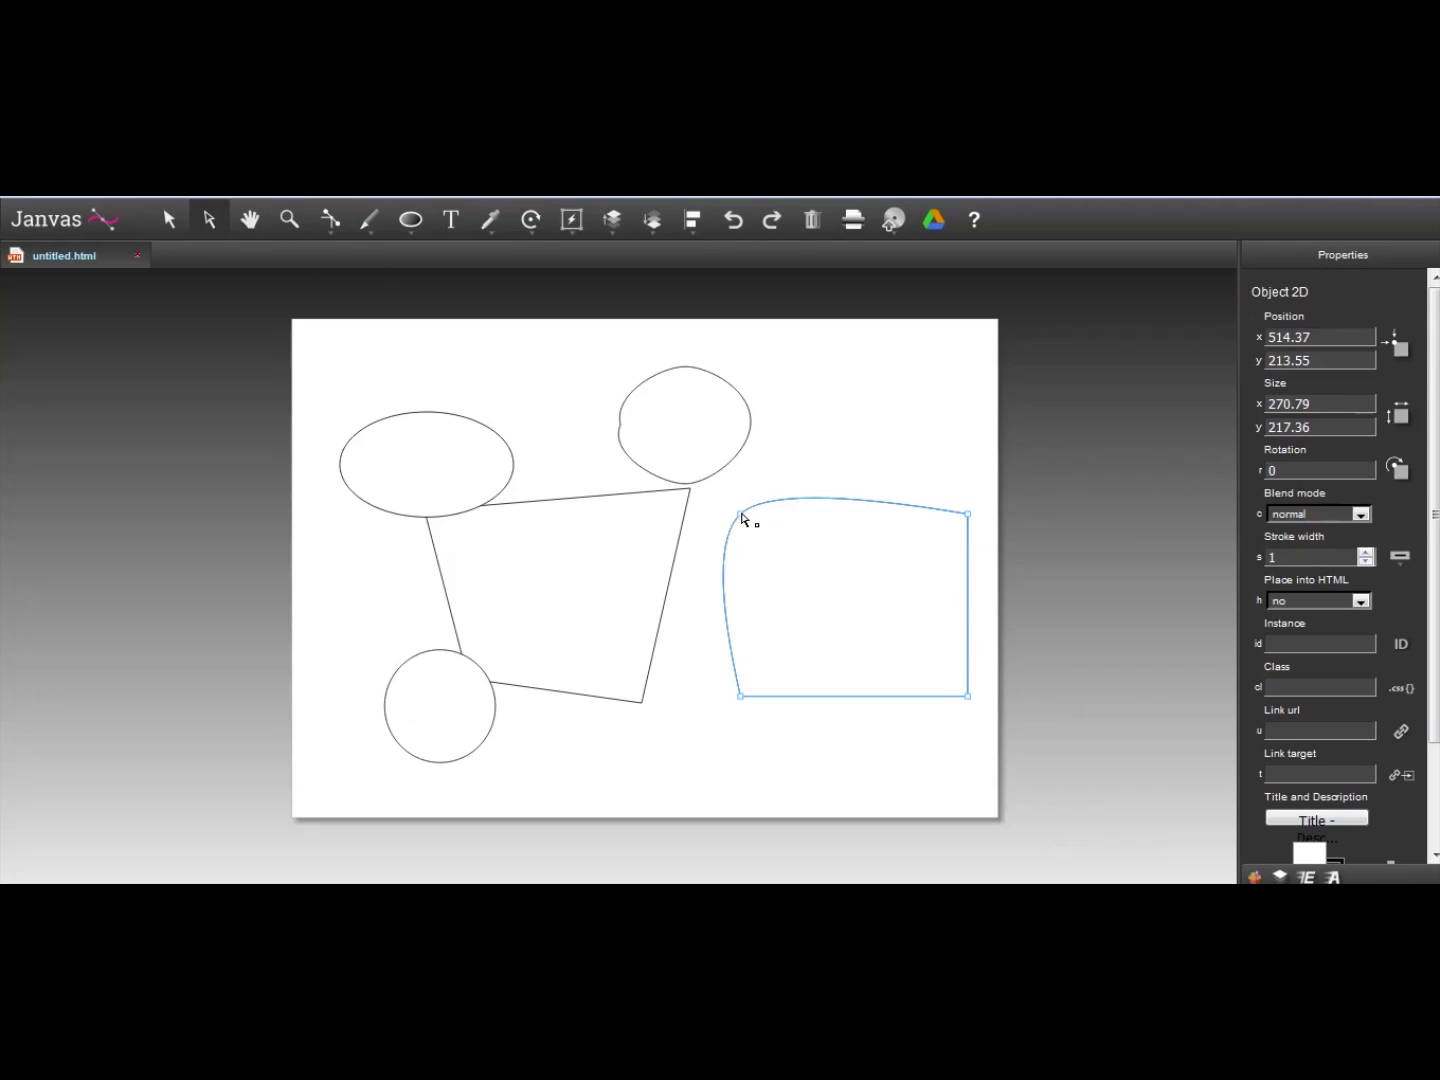
click(741, 516)
drag(776, 483, 775, 468)
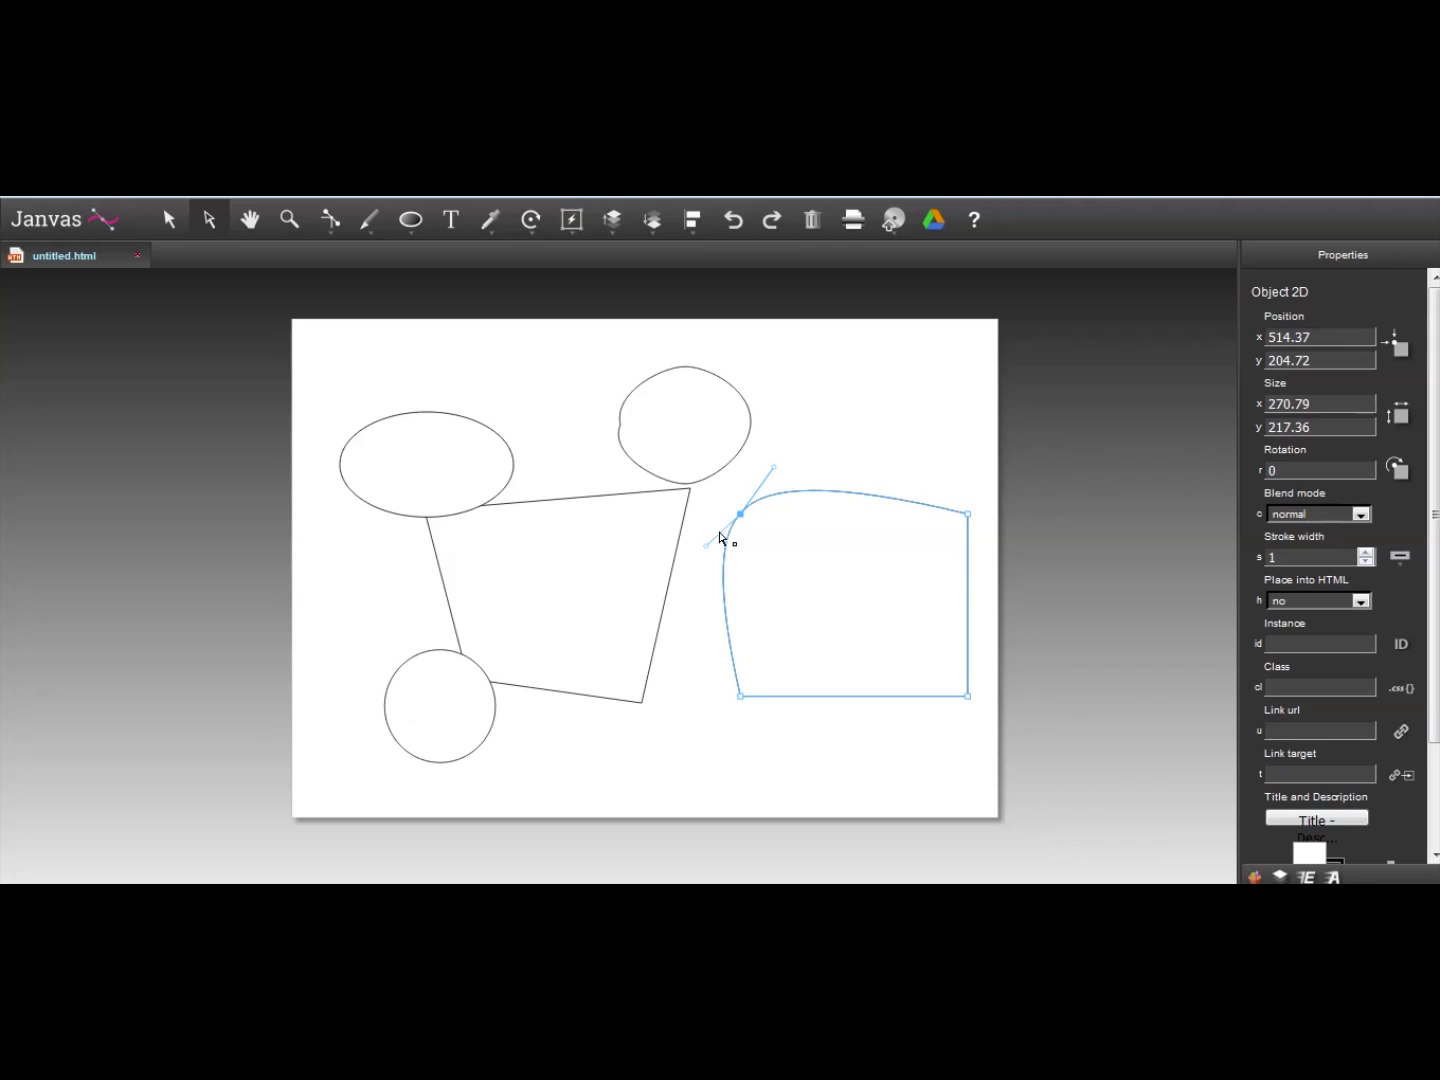
drag(705, 549, 697, 539)
drag(777, 470, 870, 429)
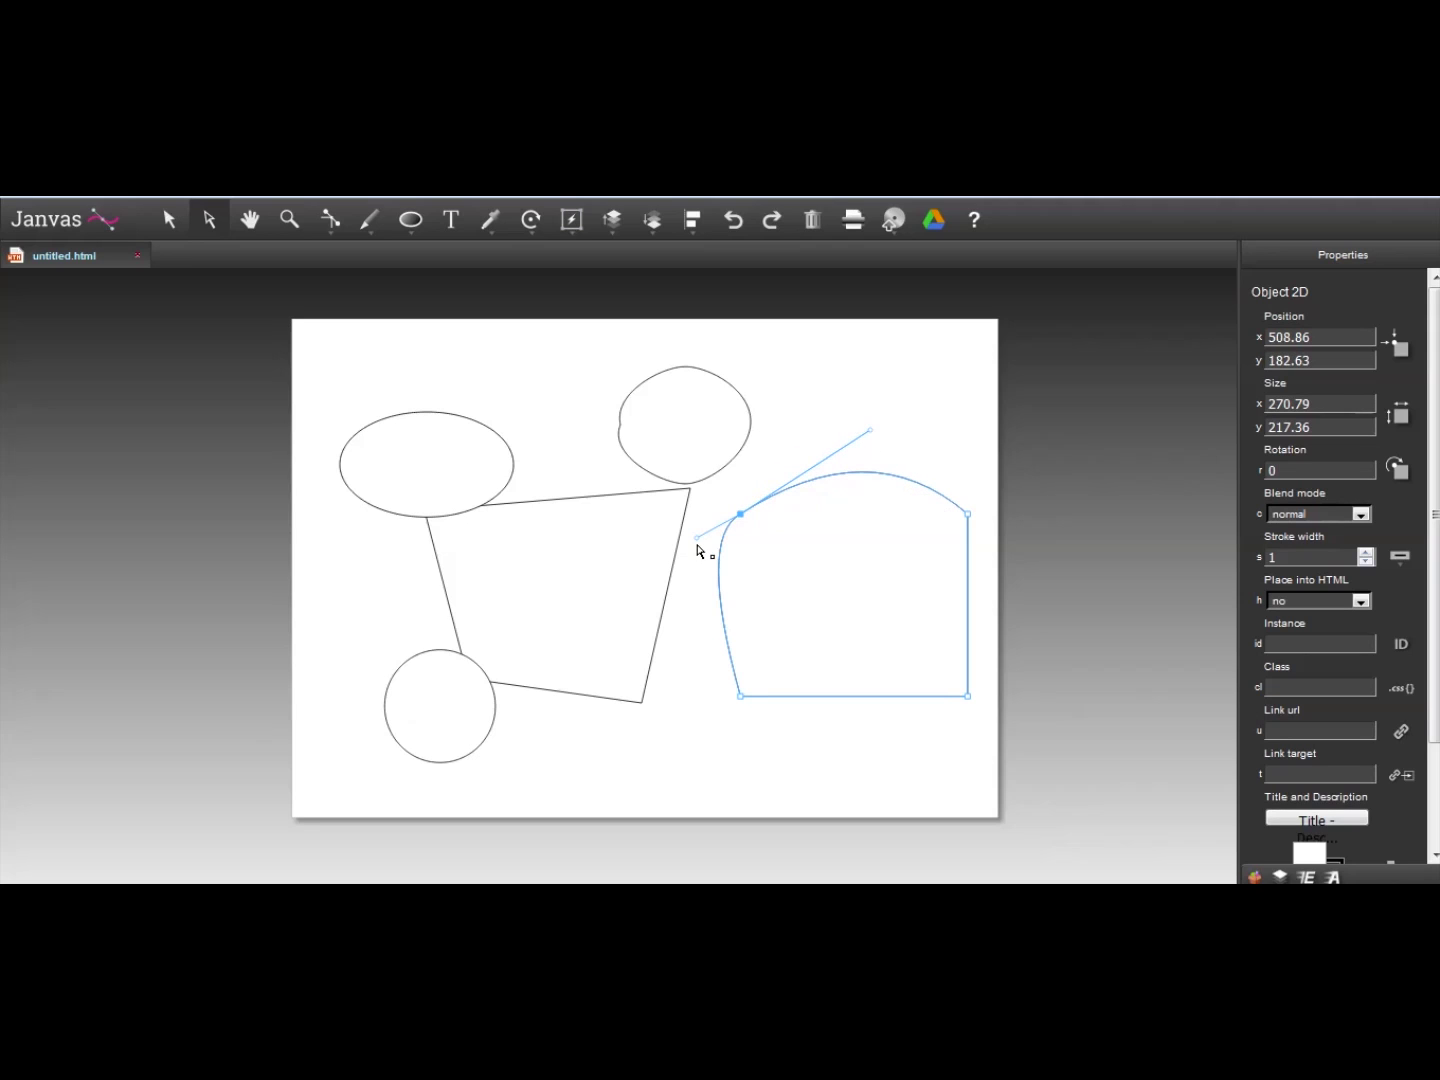
drag(698, 540, 614, 572)
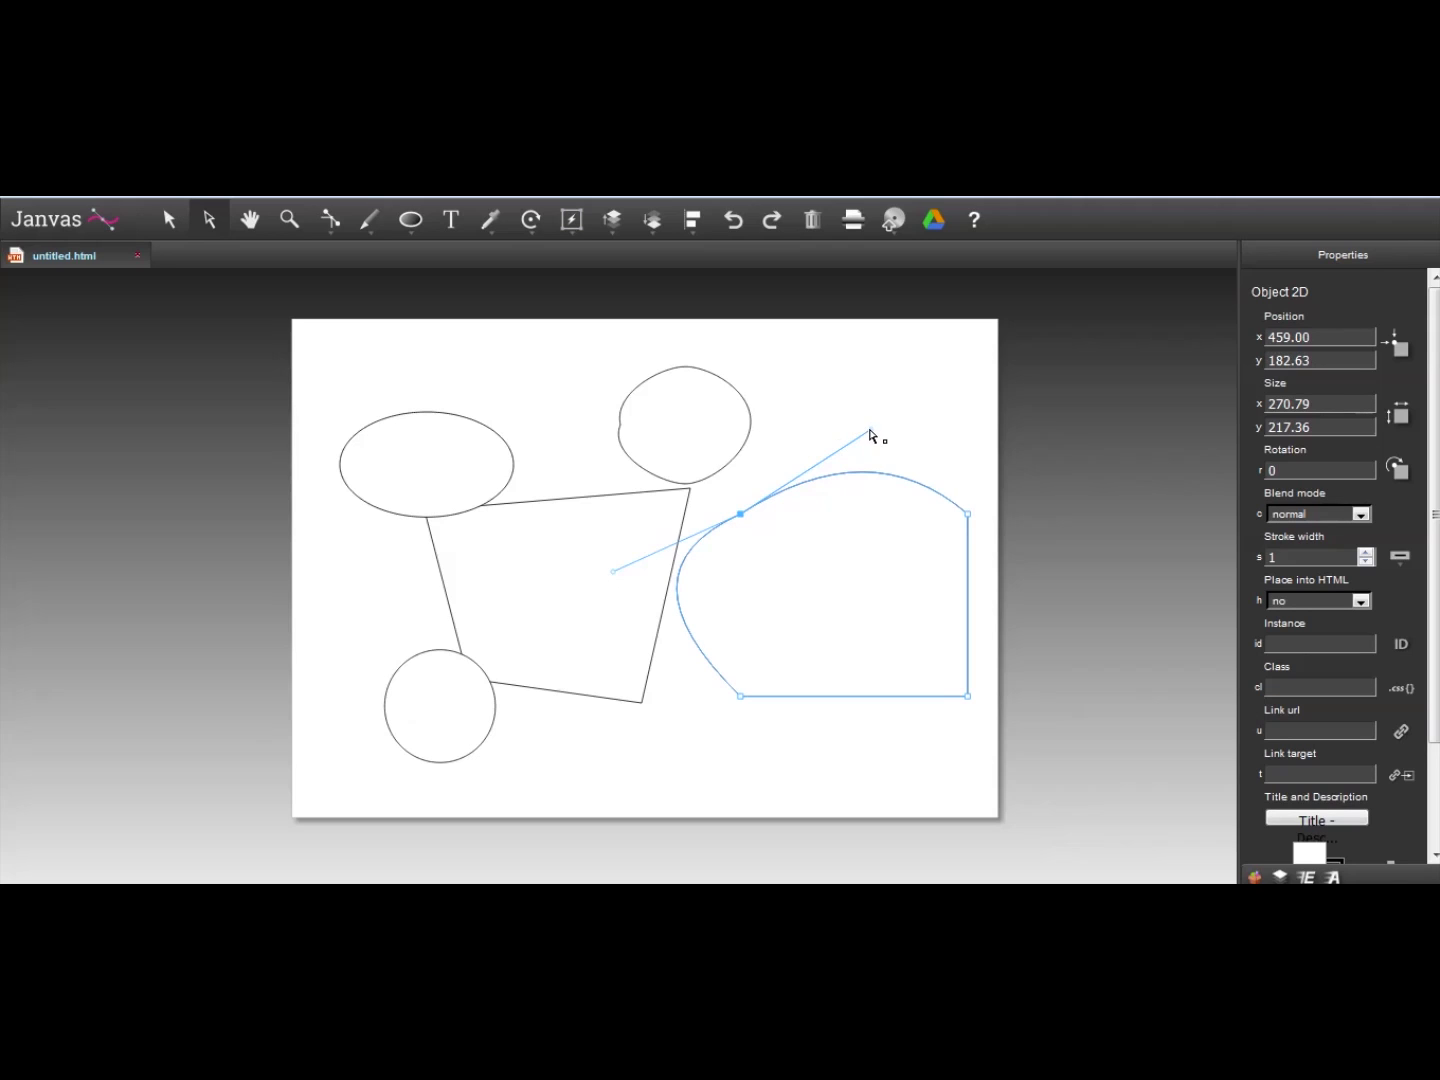
drag(870, 434, 836, 410)
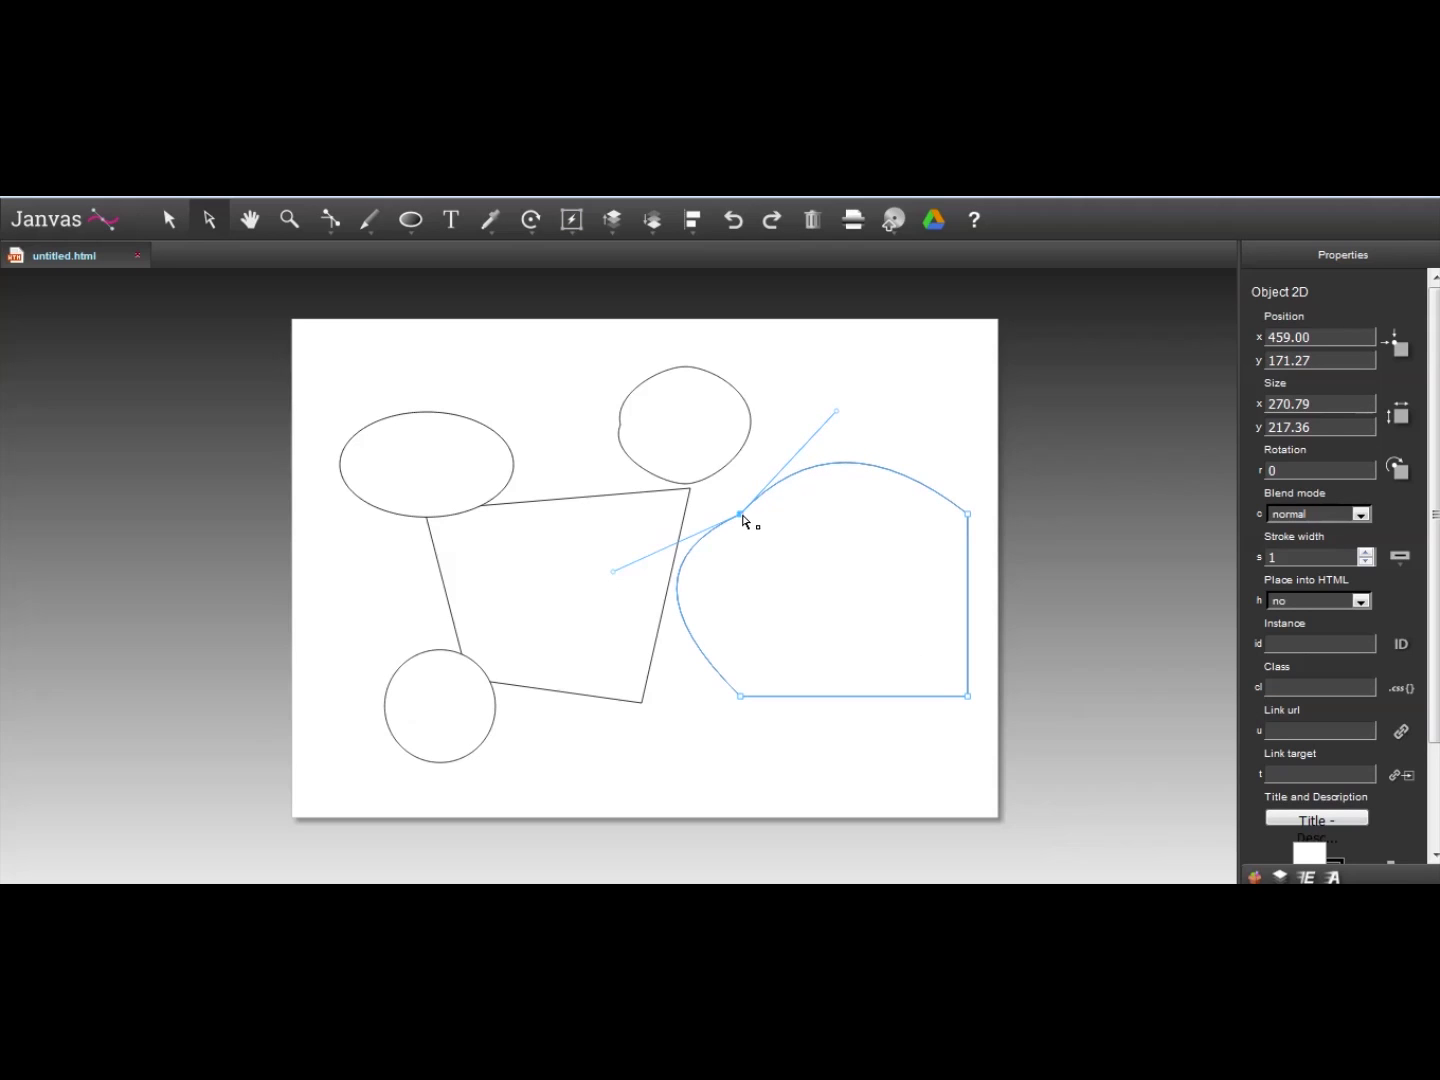
mouse_move(743, 517)
mouse_down()
mouse_move(751, 527)
mouse_move(746, 508)
mouse_up()
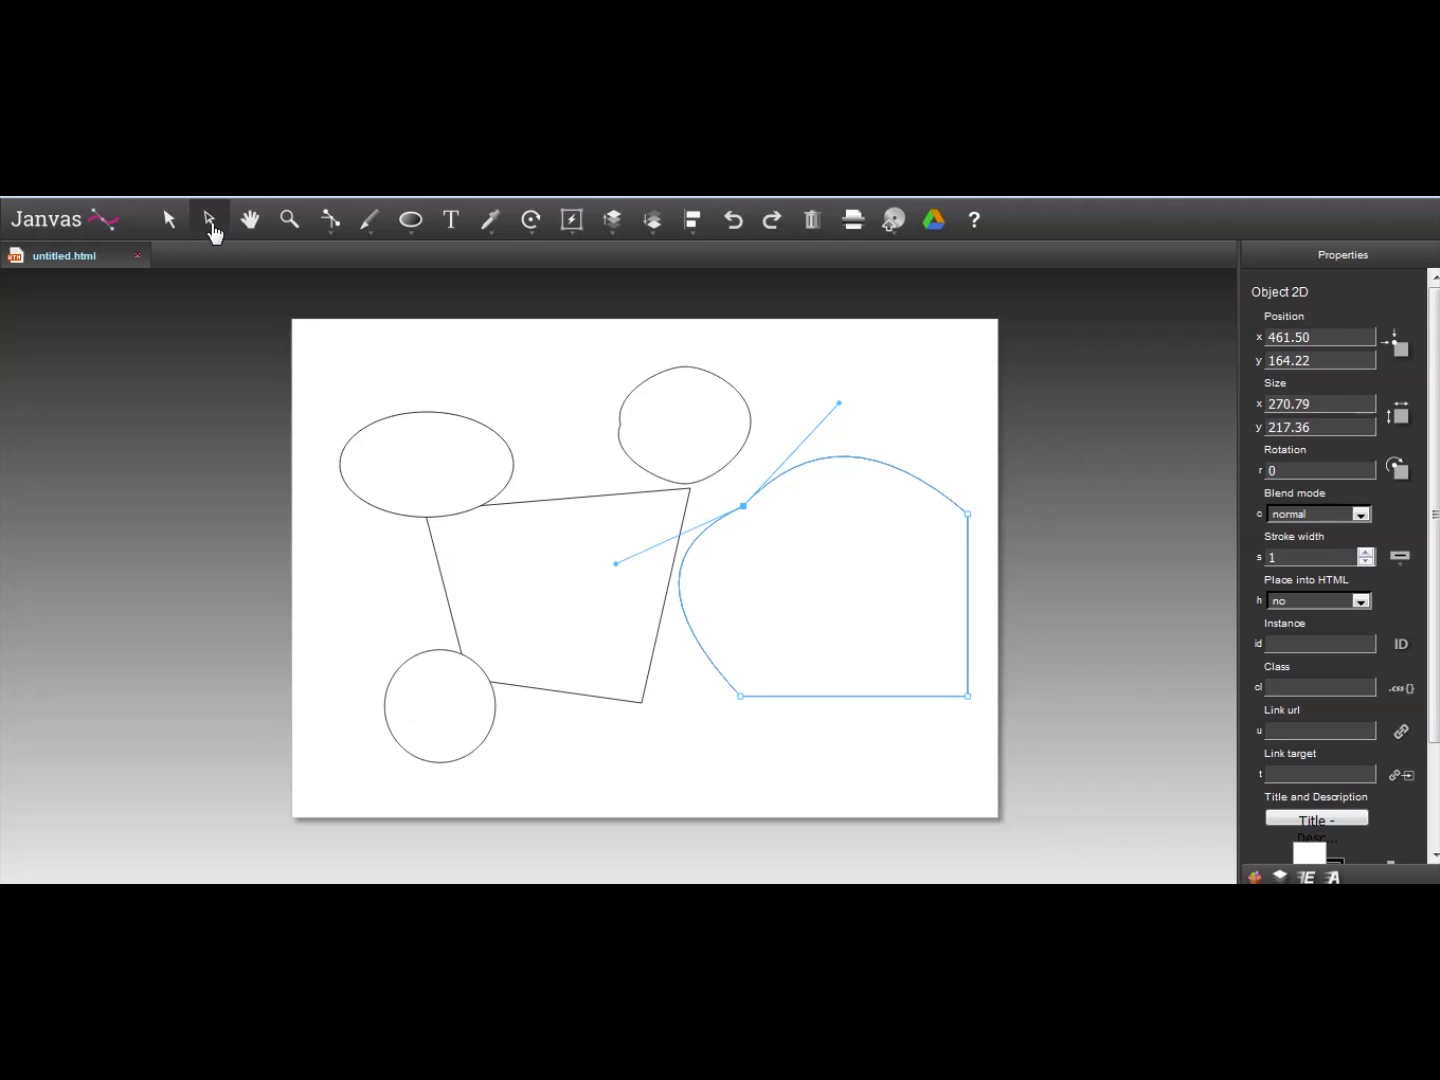
click(177, 229)
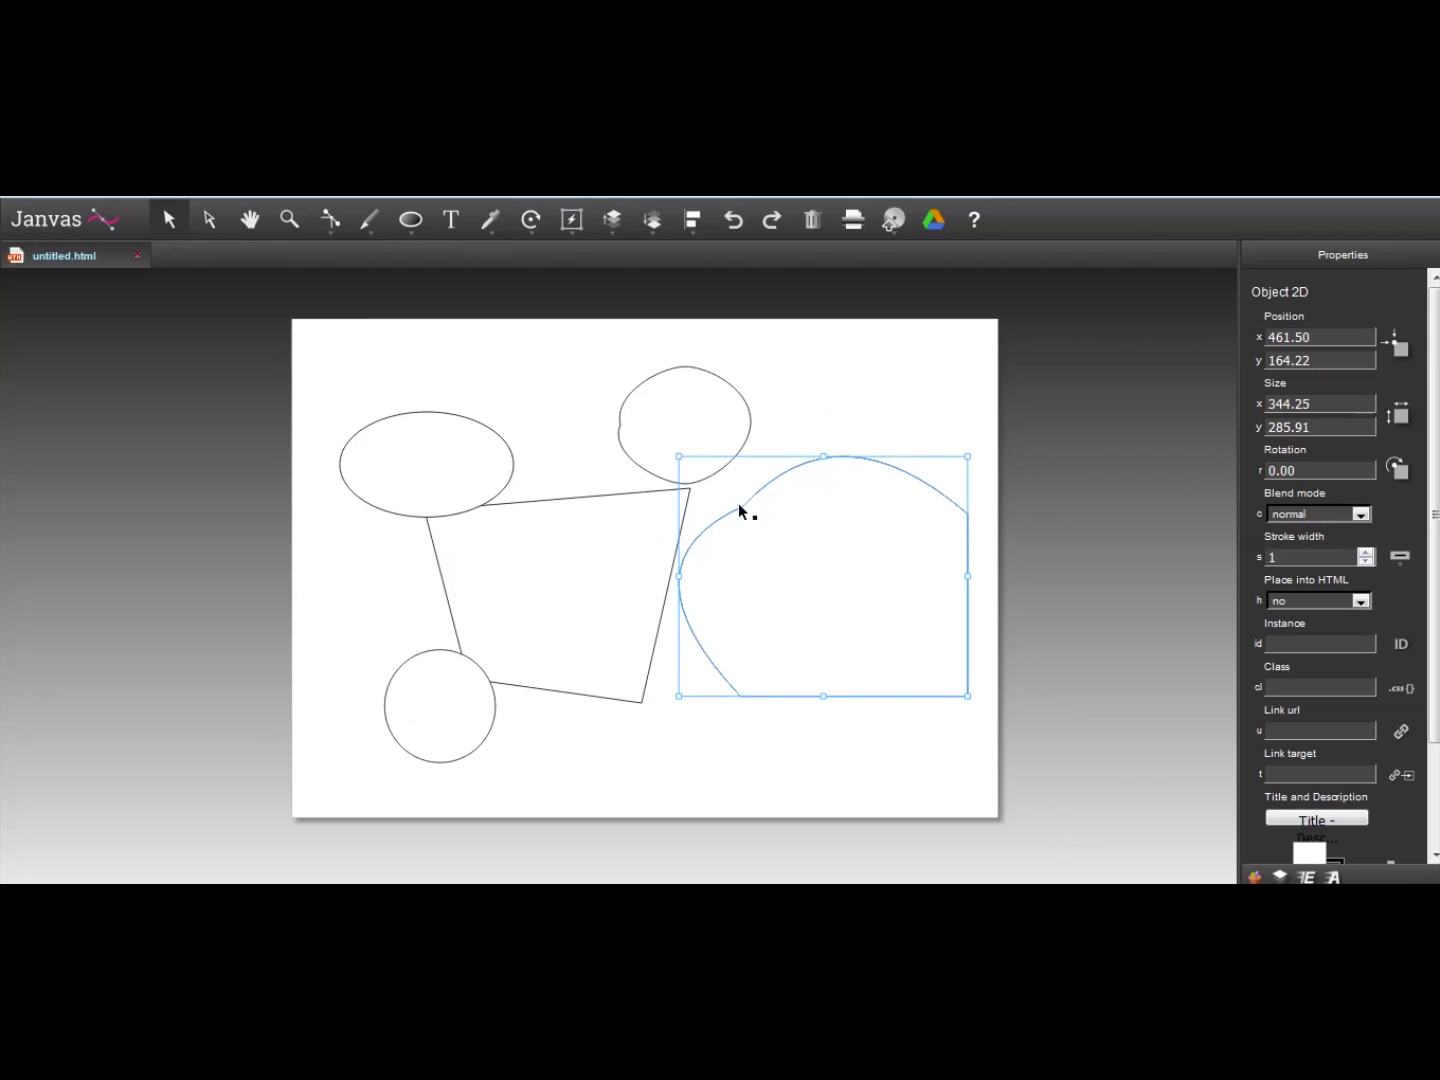
click(211, 221)
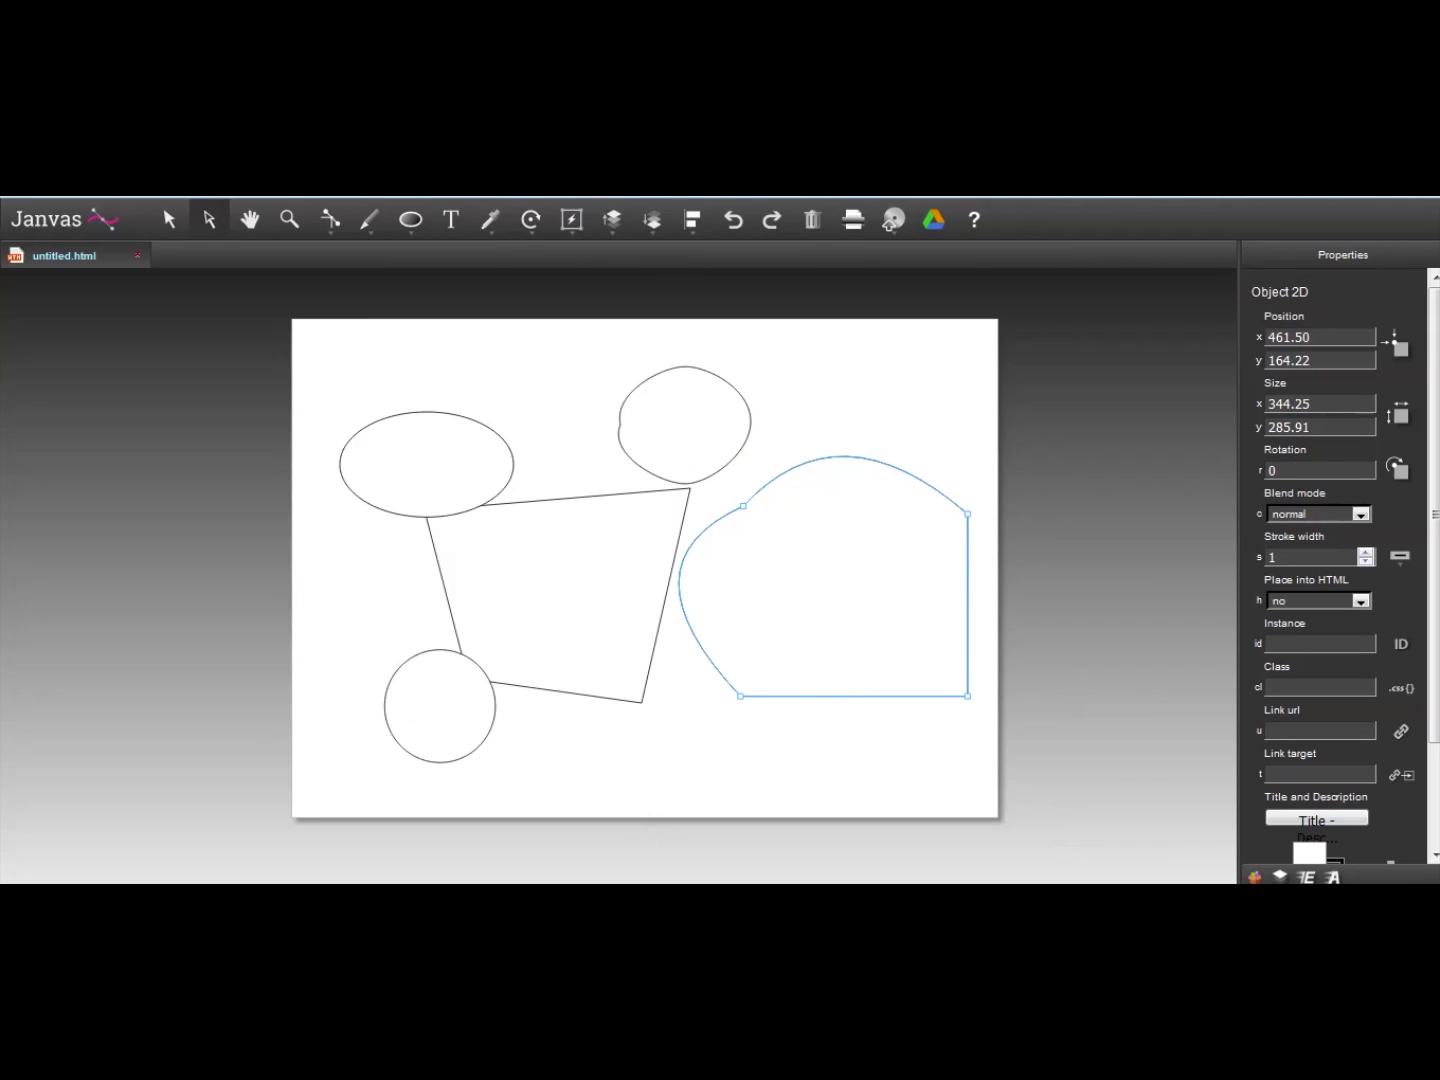
mouse_move(487, 882)
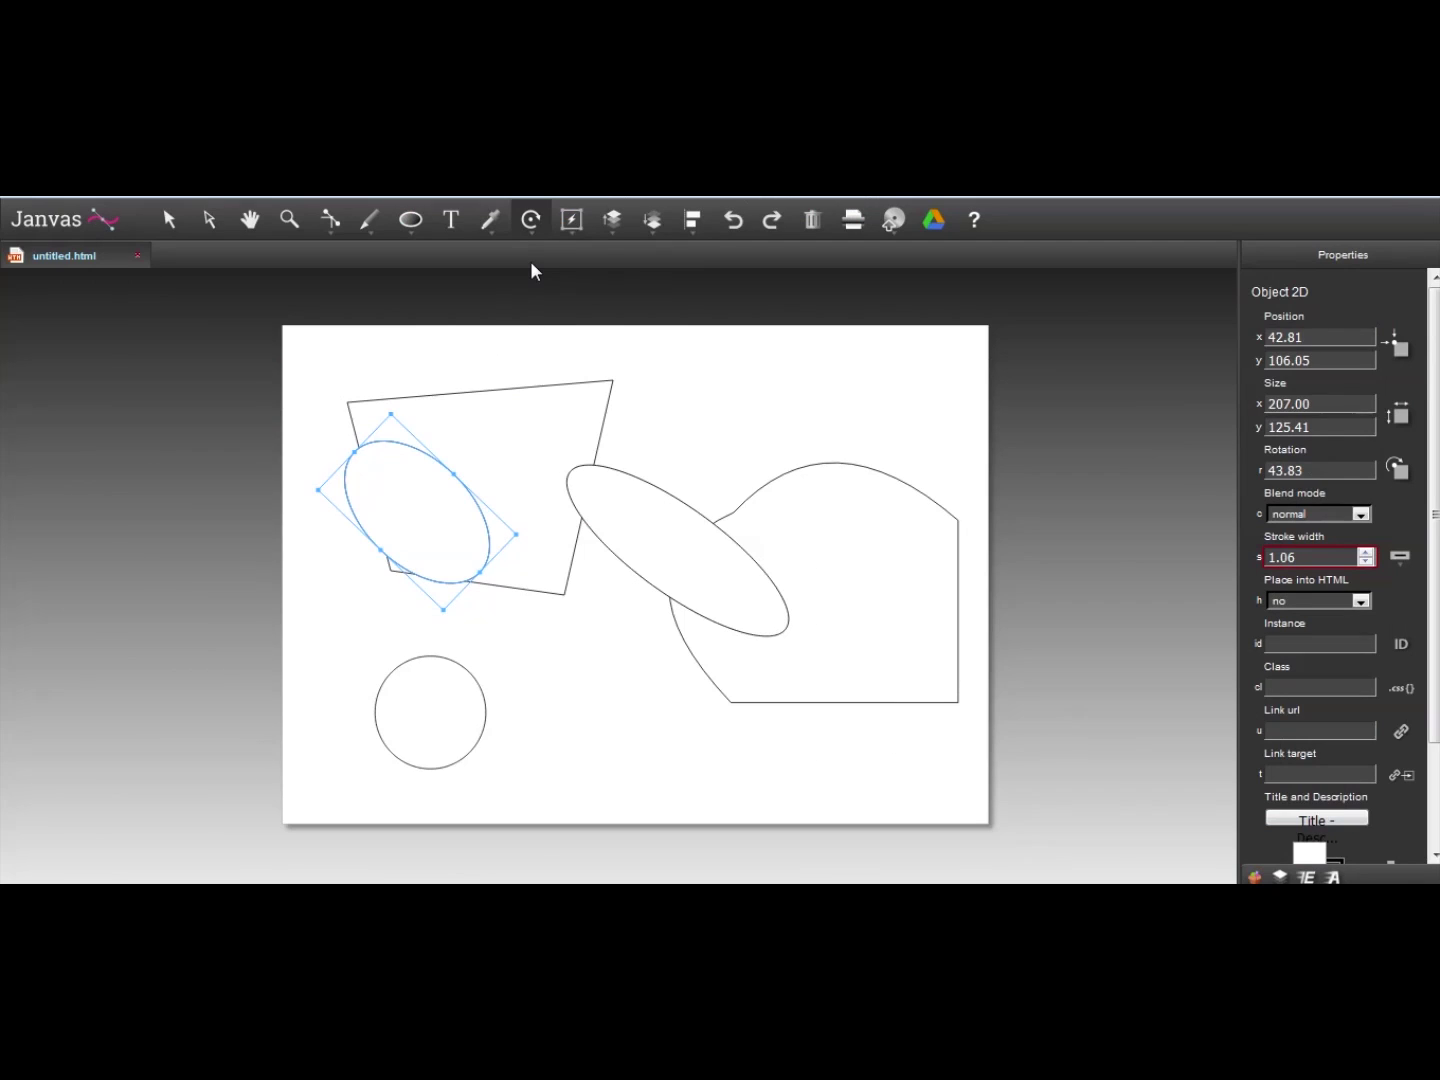
Rotate the long diagonal ellipse, then set its rotation field to 180°
mouse_move(533, 241)
click(531, 265)
click(180, 221)
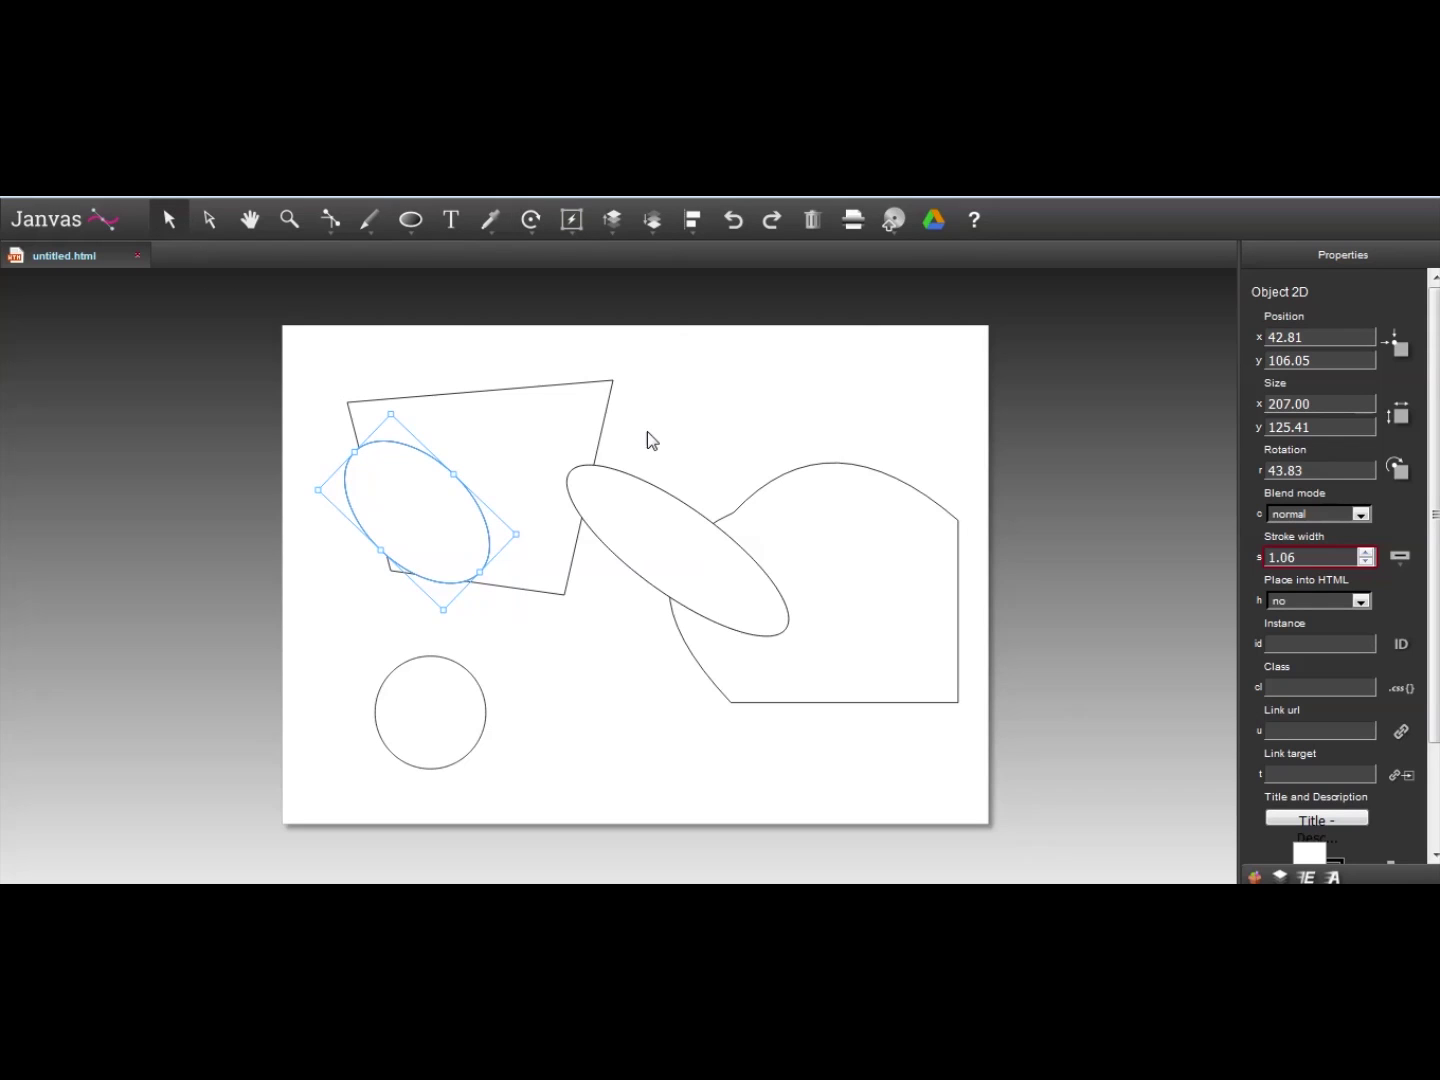
click(707, 588)
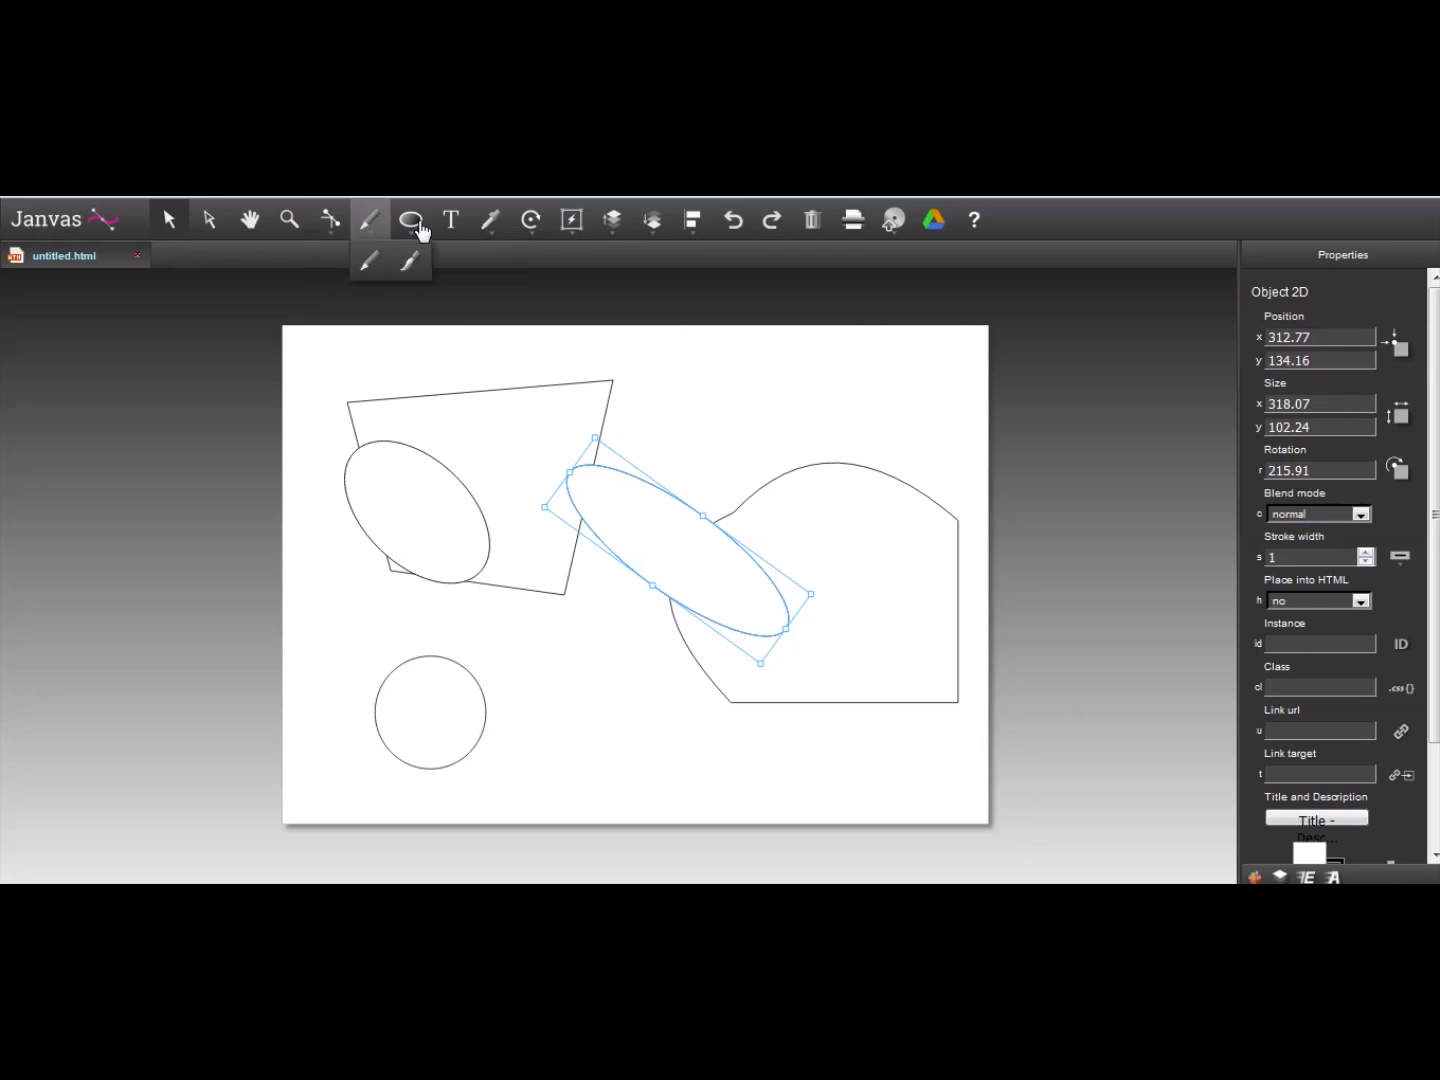
mouse_move(530, 221)
click(530, 257)
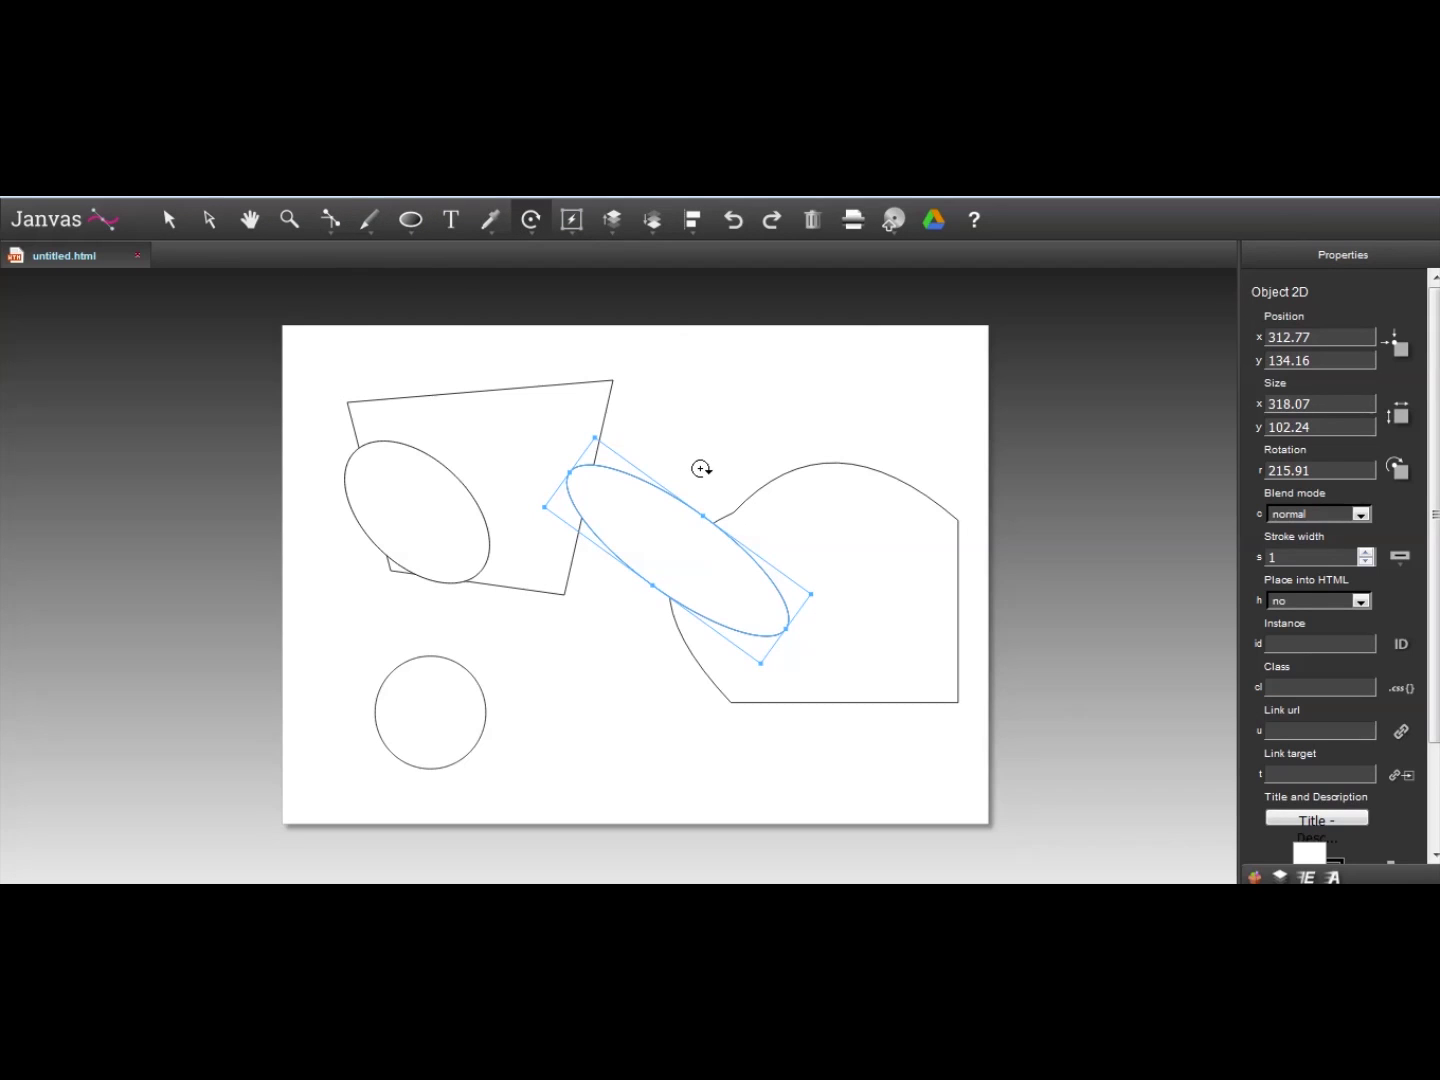
drag(705, 470, 706, 536)
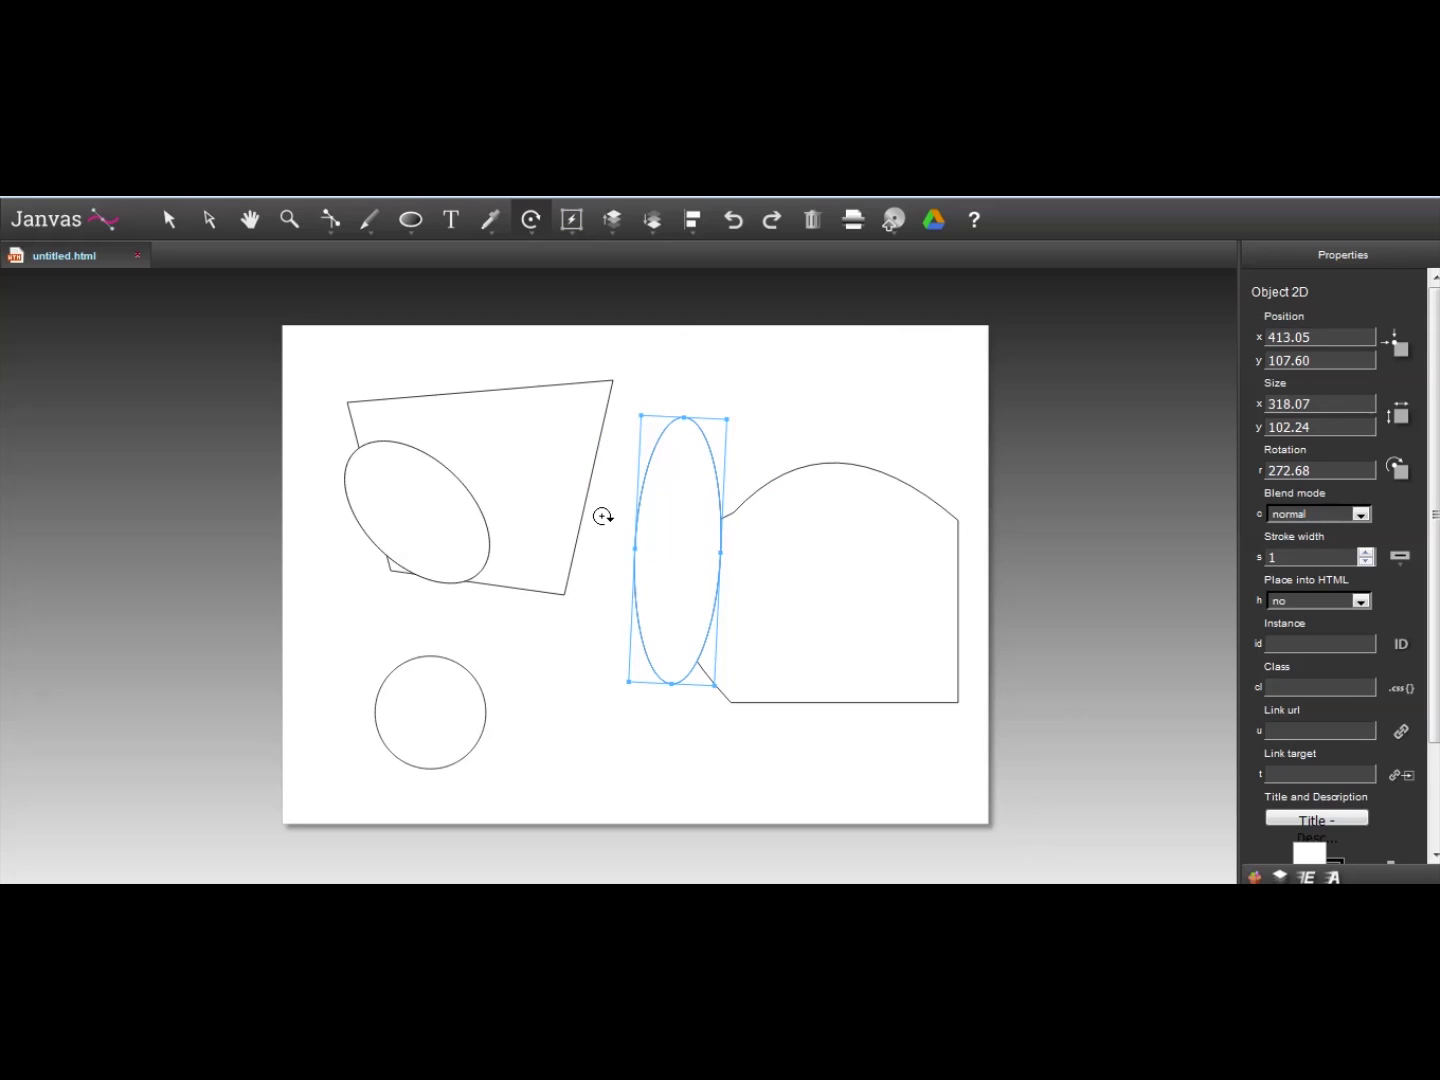
drag(599, 527, 725, 543)
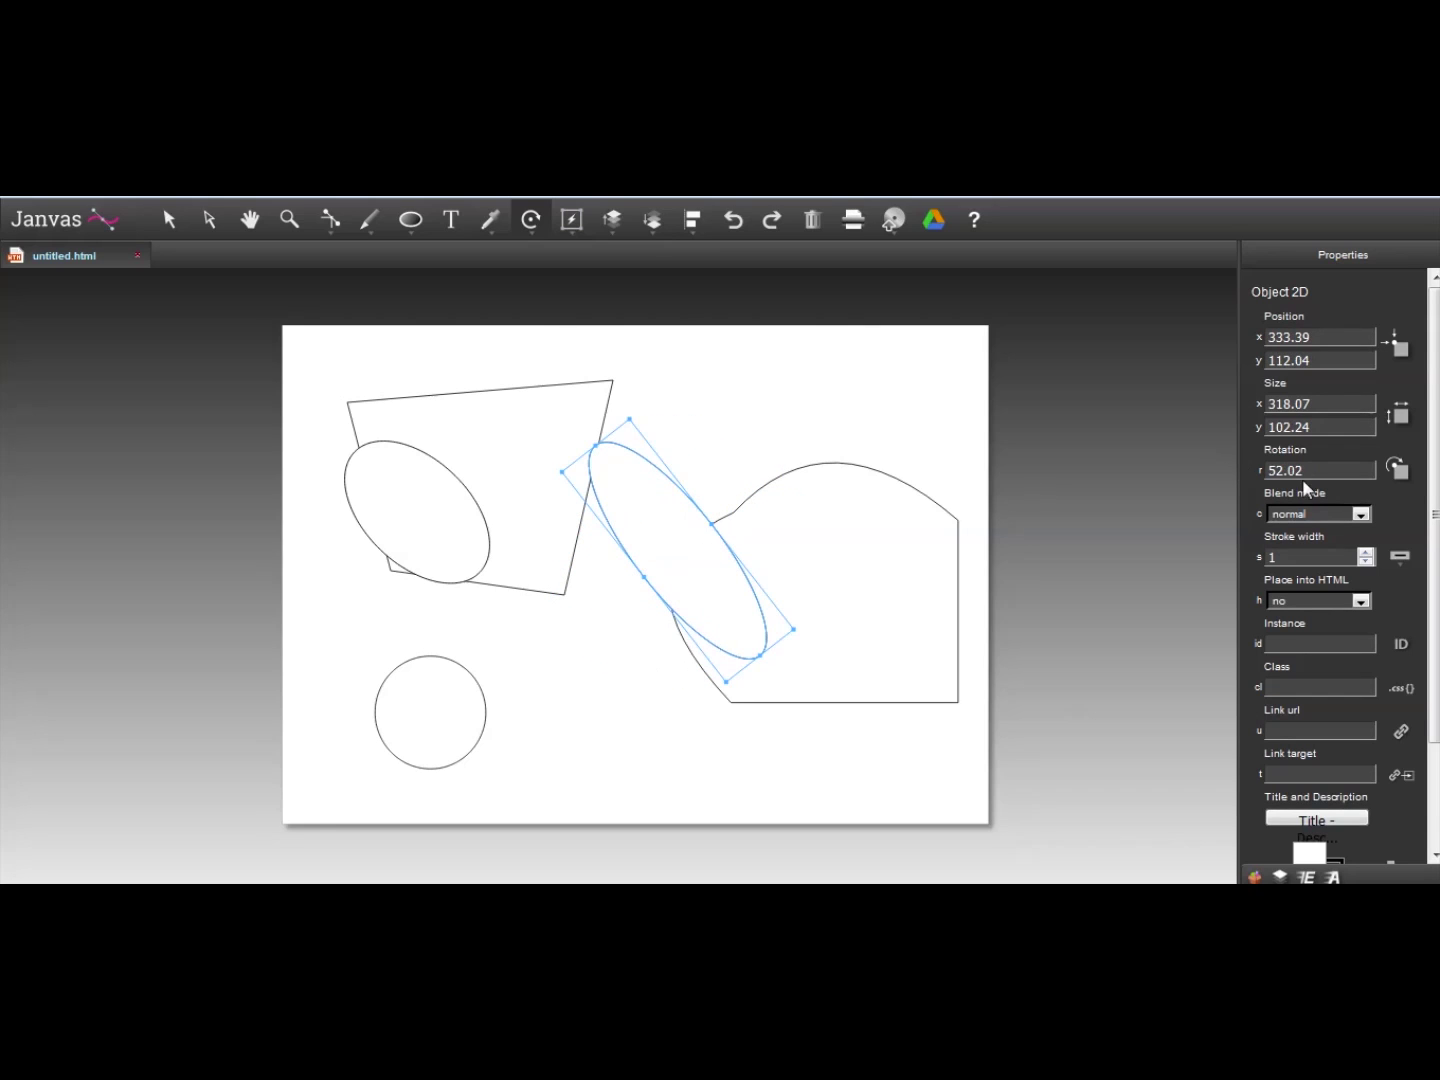
drag(1306, 467, 1243, 472)
text(180)
key(Return)
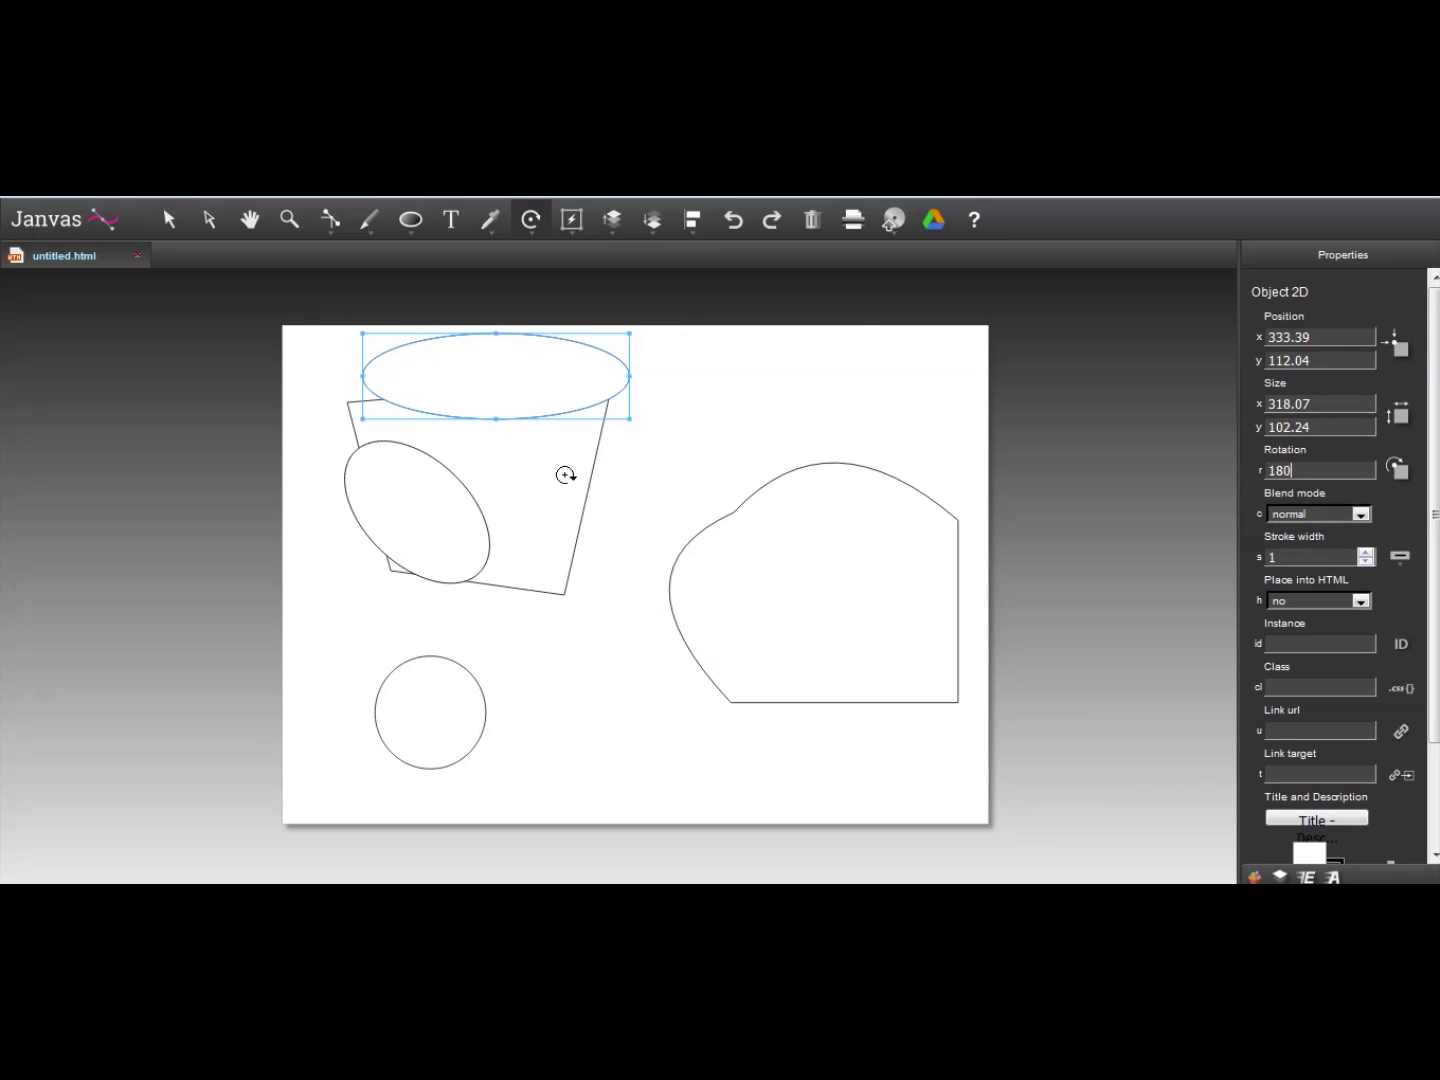
Move the ellipse back to the page centre, rotate it to 286.60°, then switch to PowerPoint
drag(509, 389, 680, 522)
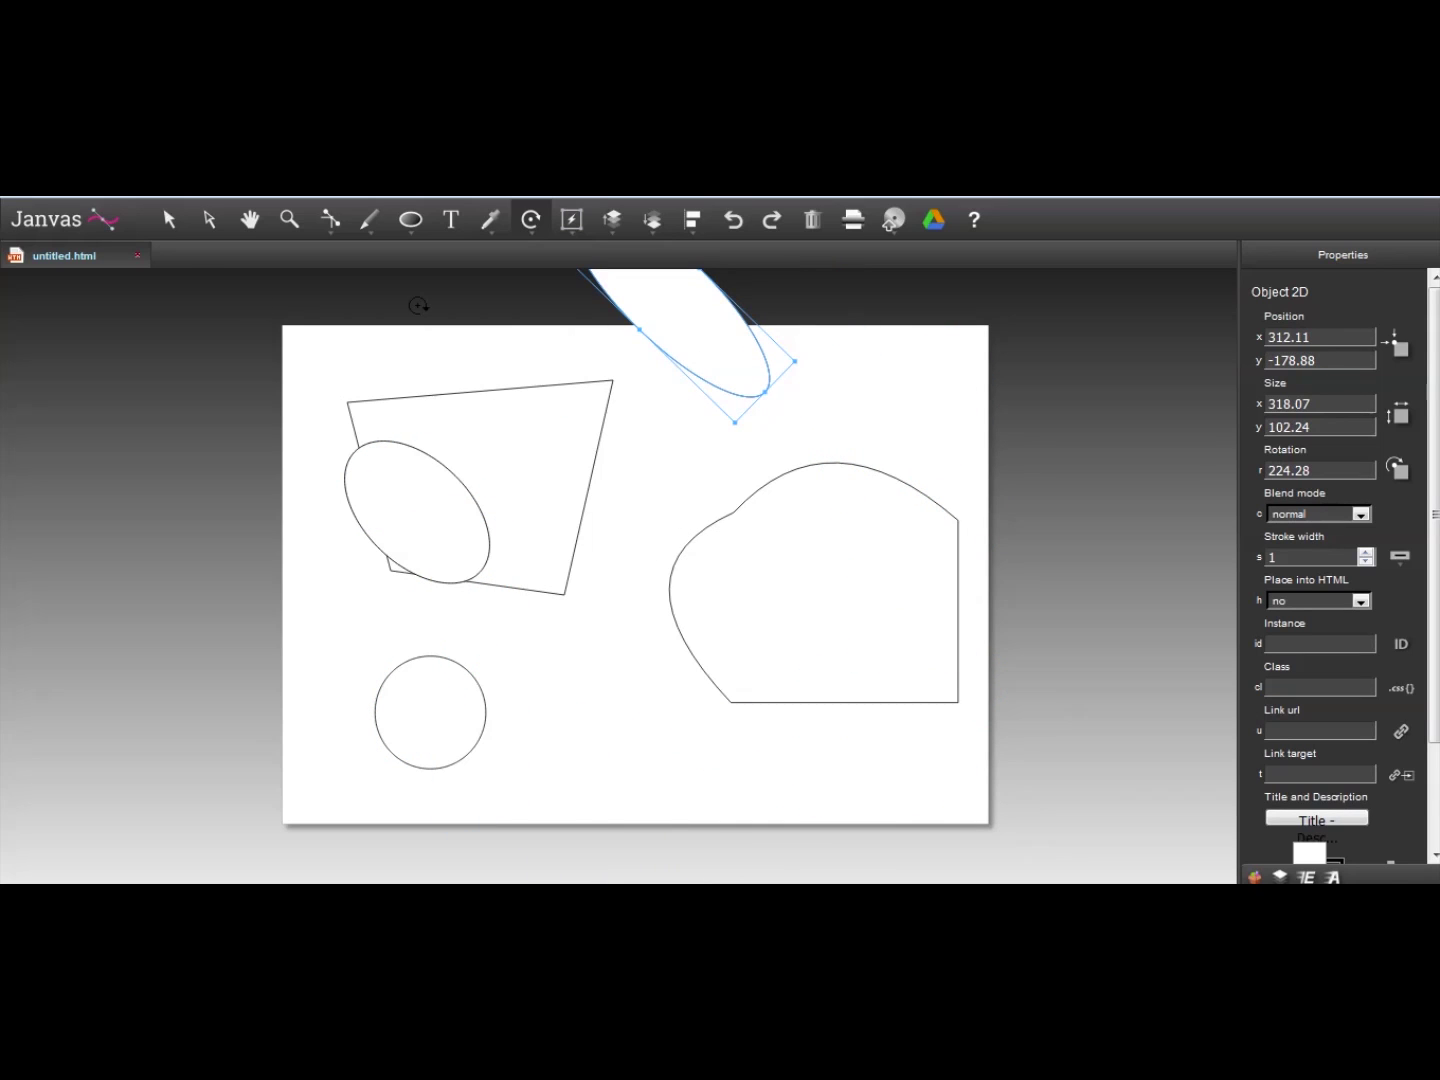
click(178, 224)
drag(707, 302, 668, 556)
click(531, 219)
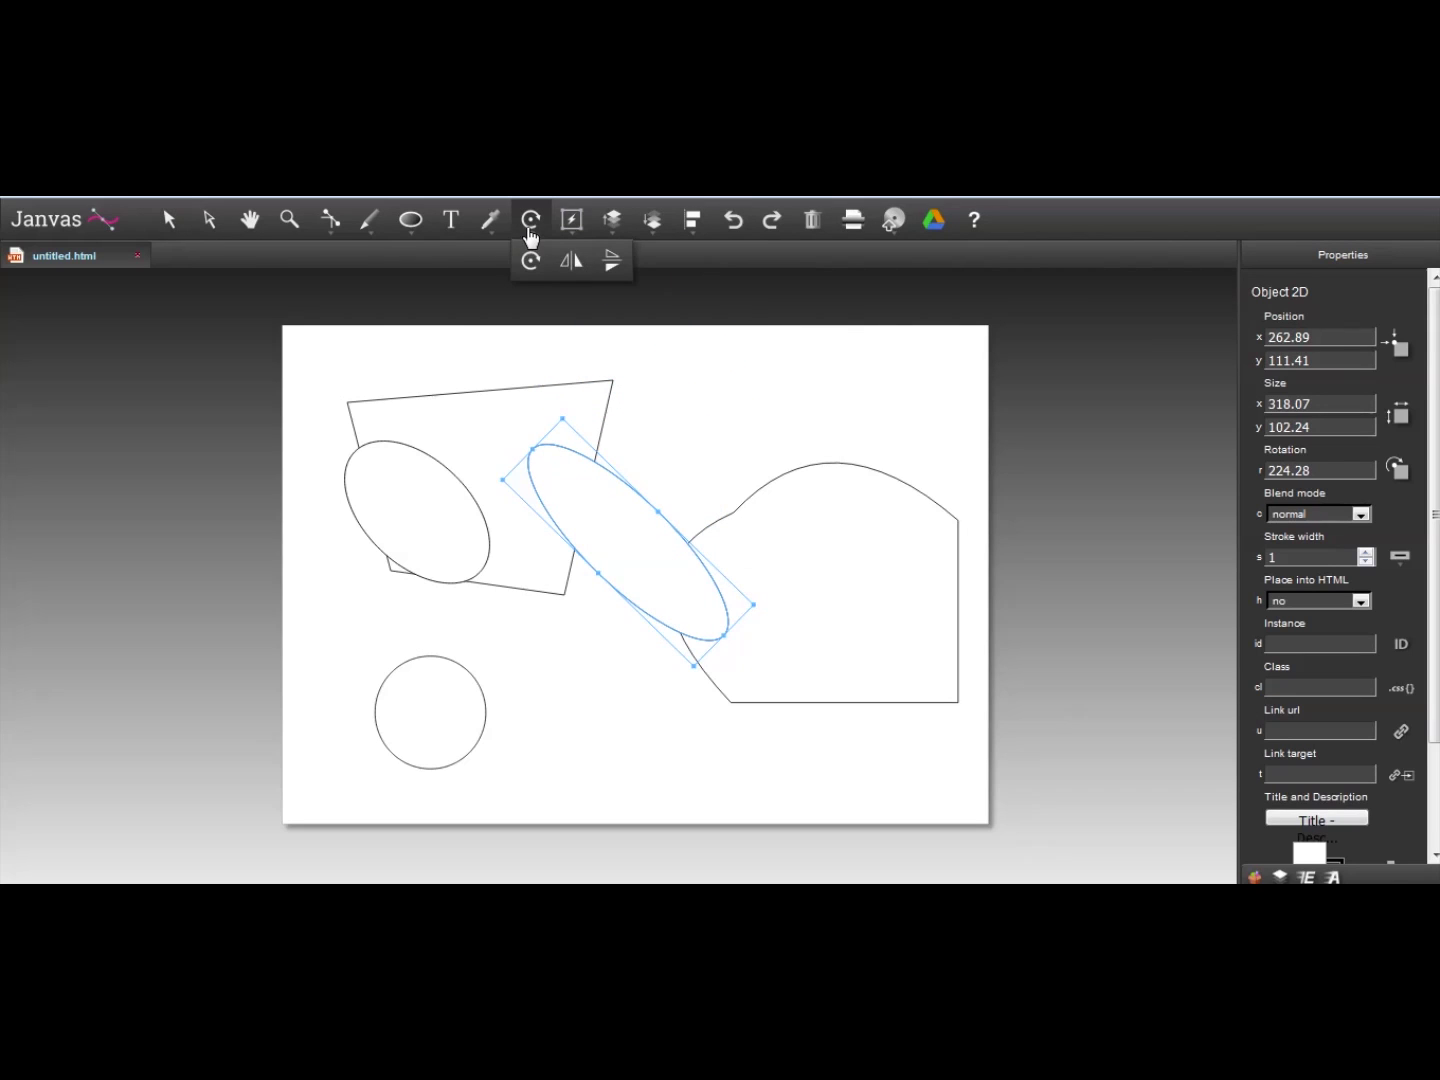
click(530, 257)
drag(676, 473, 710, 578)
drag(566, 493, 537, 534)
click(168, 229)
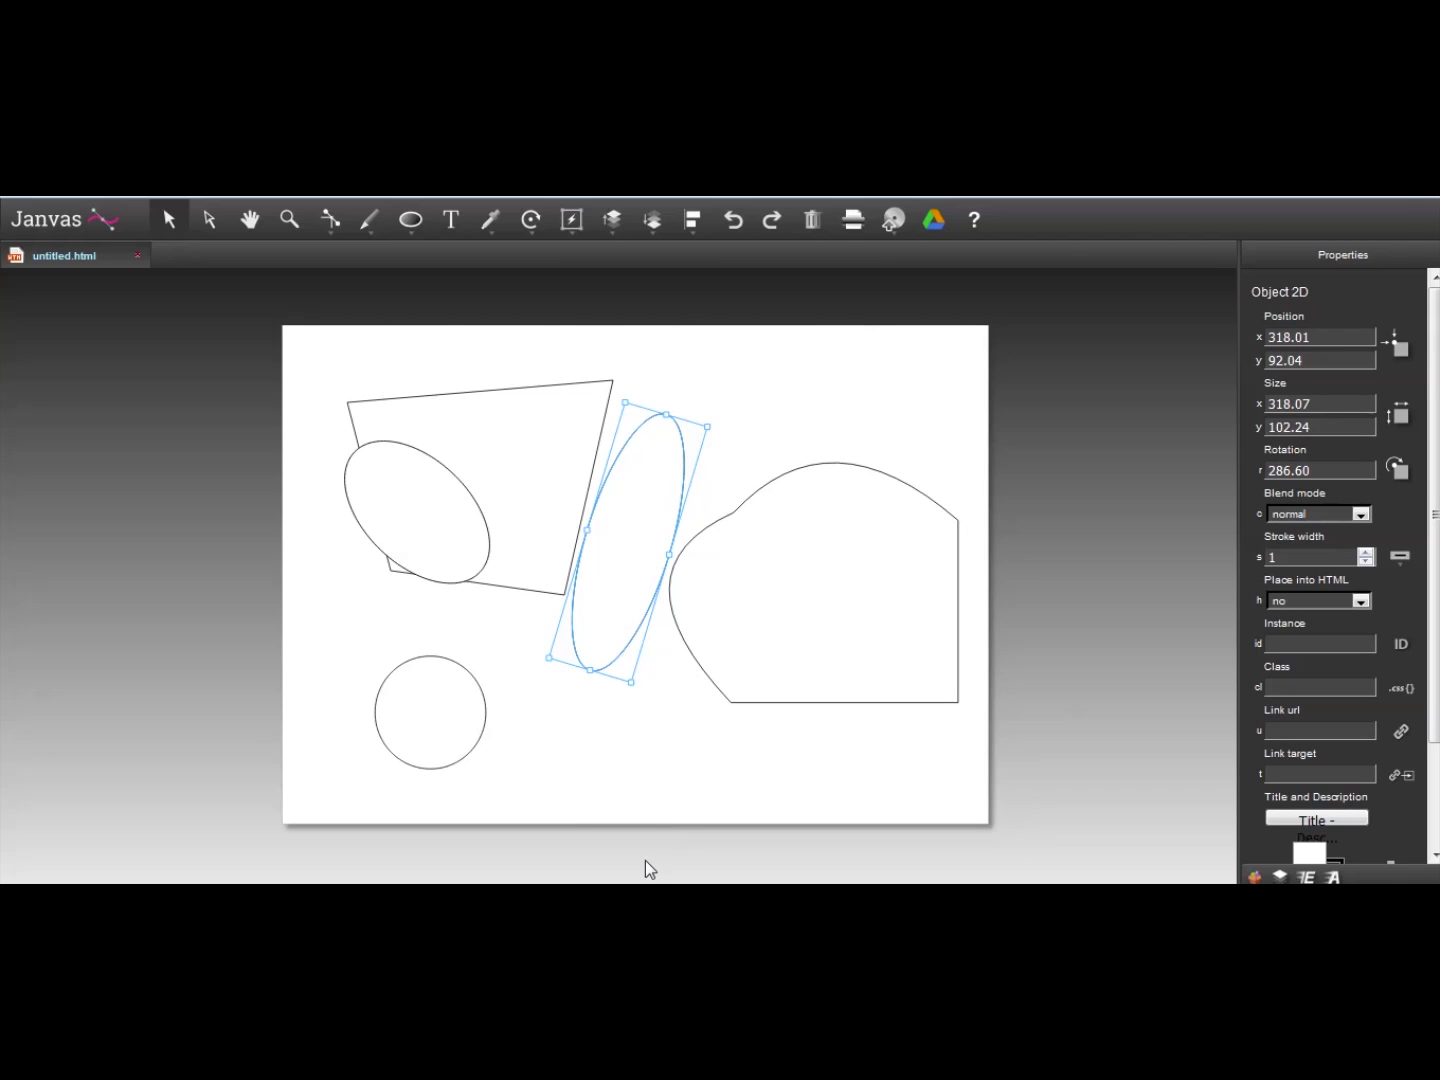
key(alt+Tab)
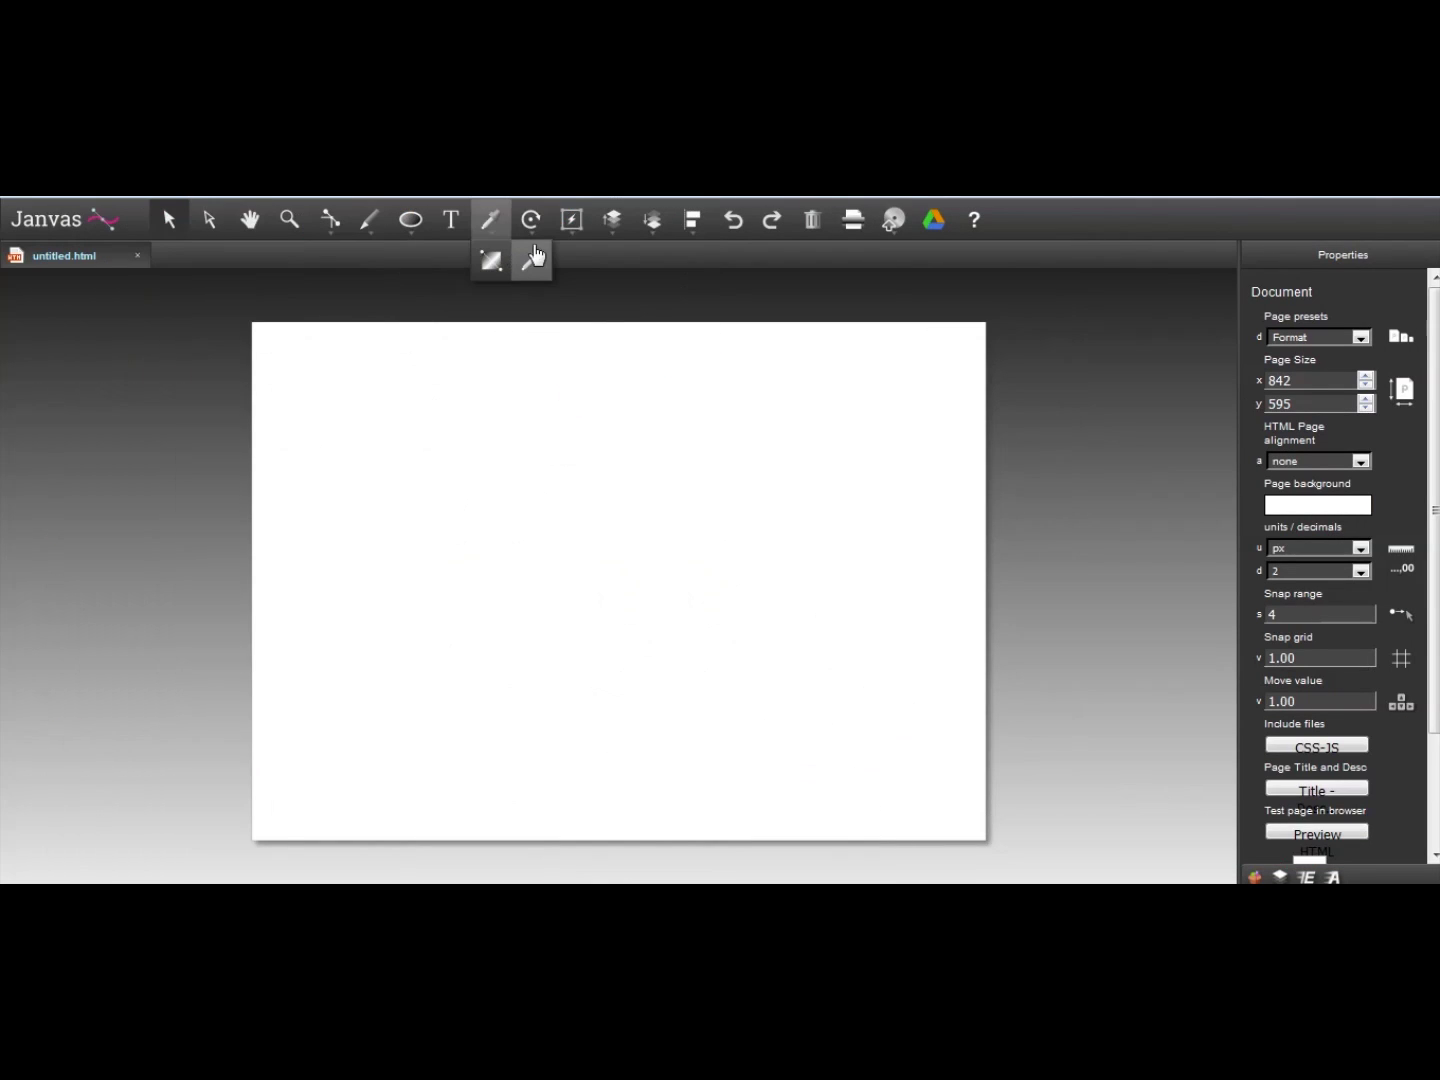
Draw a large rectangle and drag its corners into a triangle
mouse_move(573, 227)
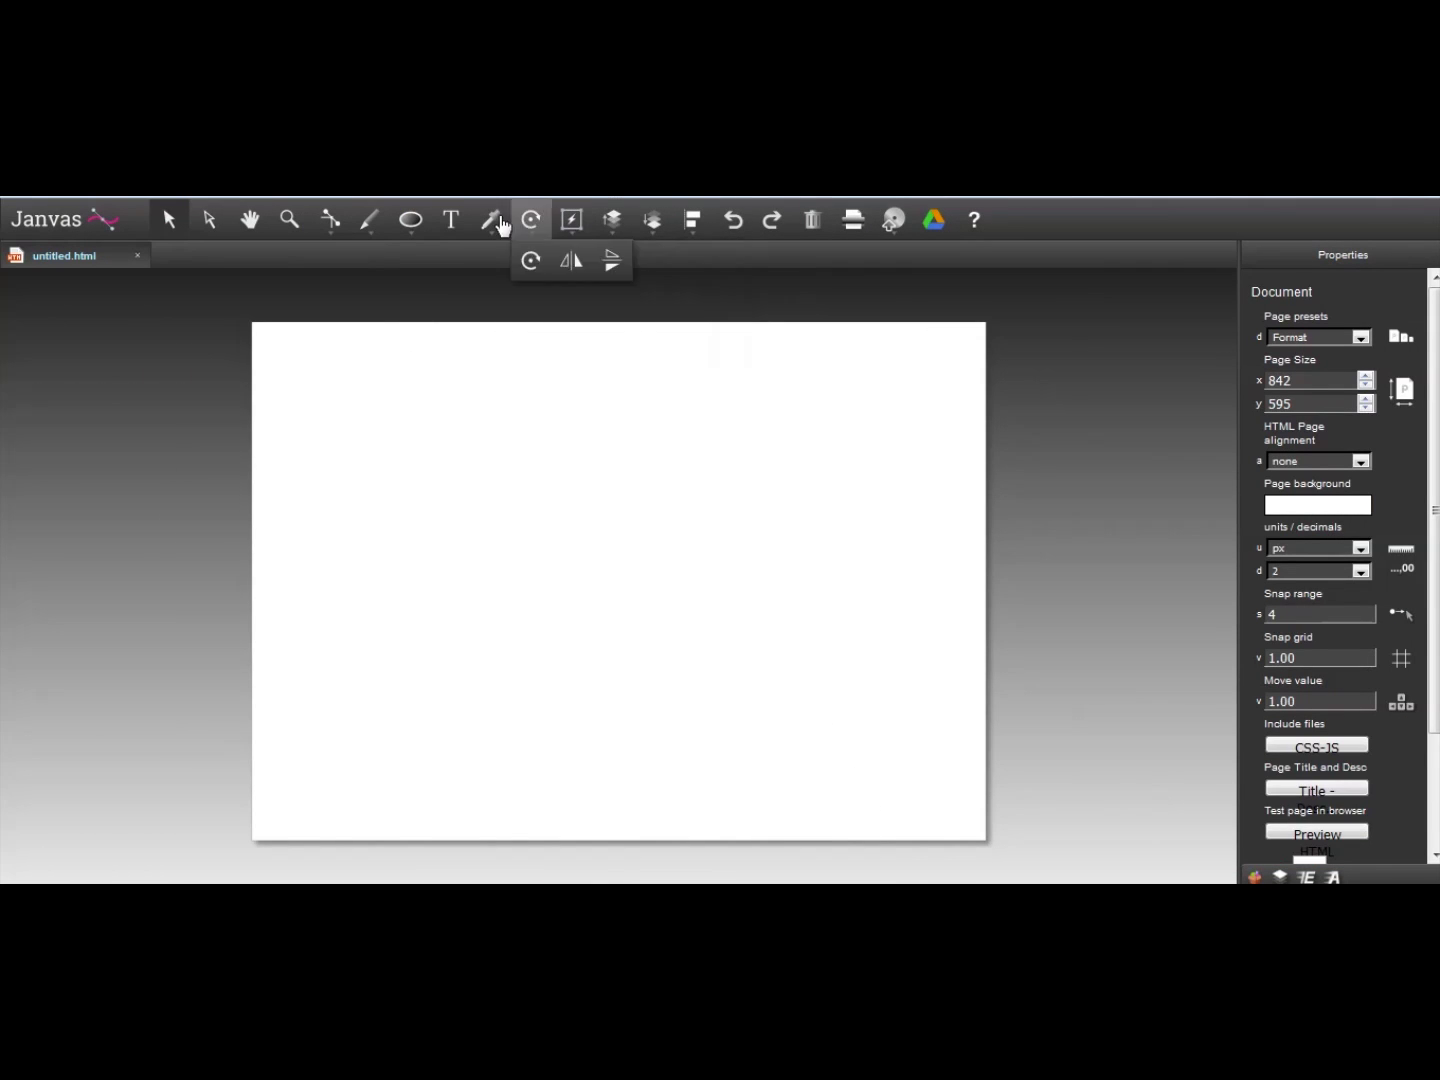
click(410, 257)
drag(405, 389, 744, 692)
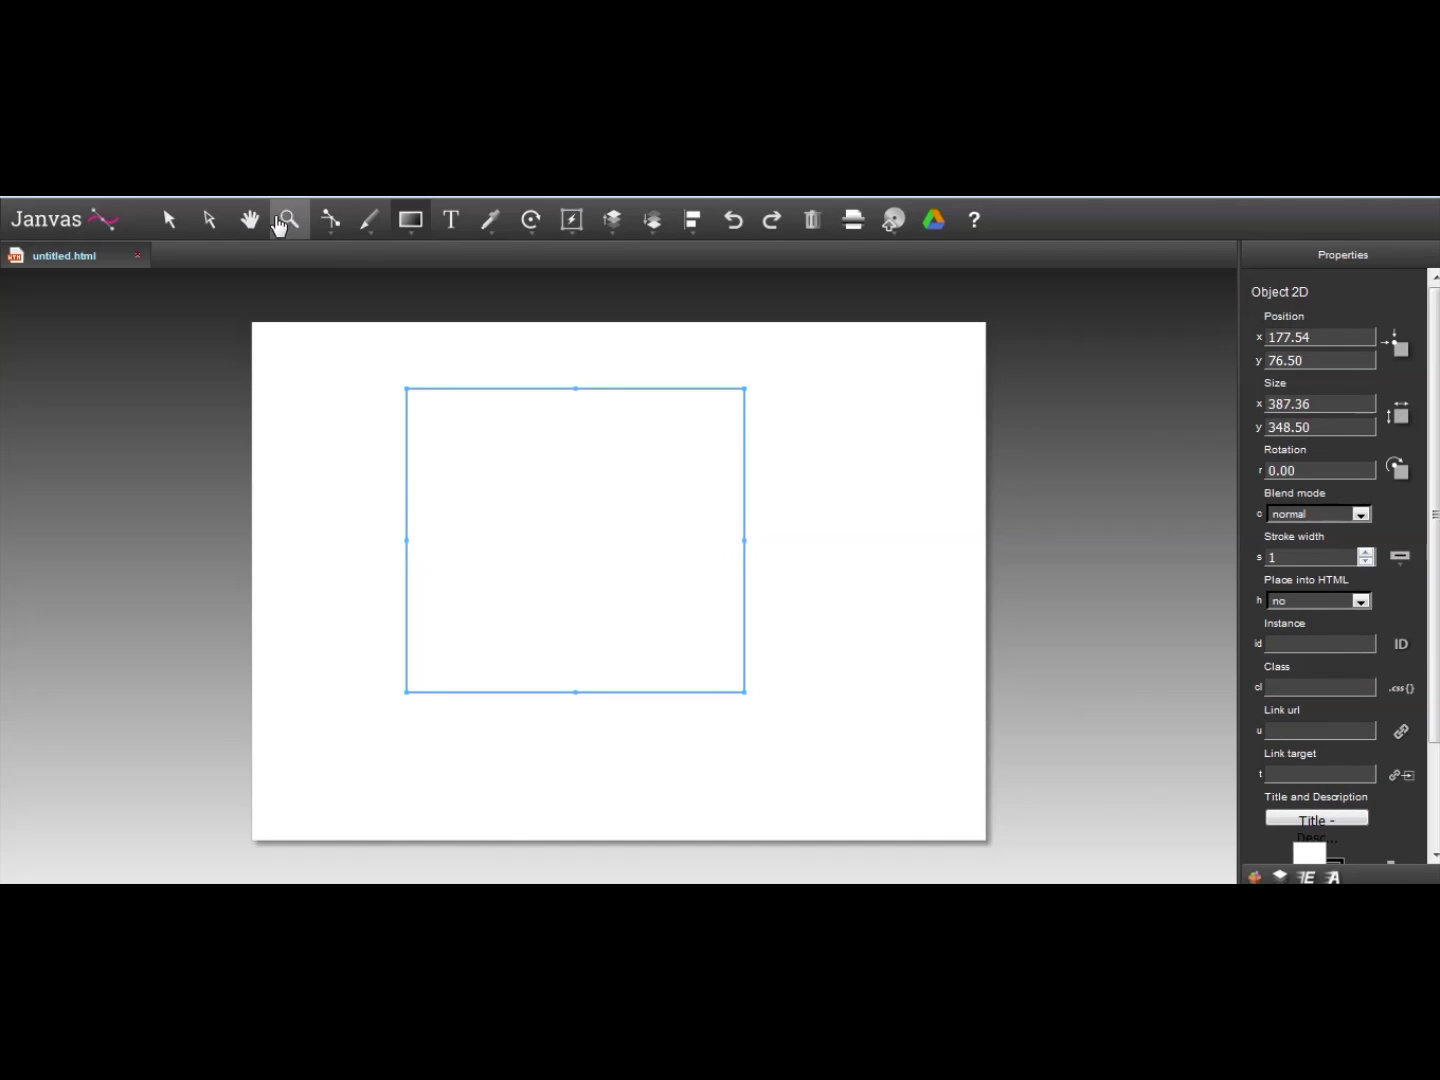
click(210, 222)
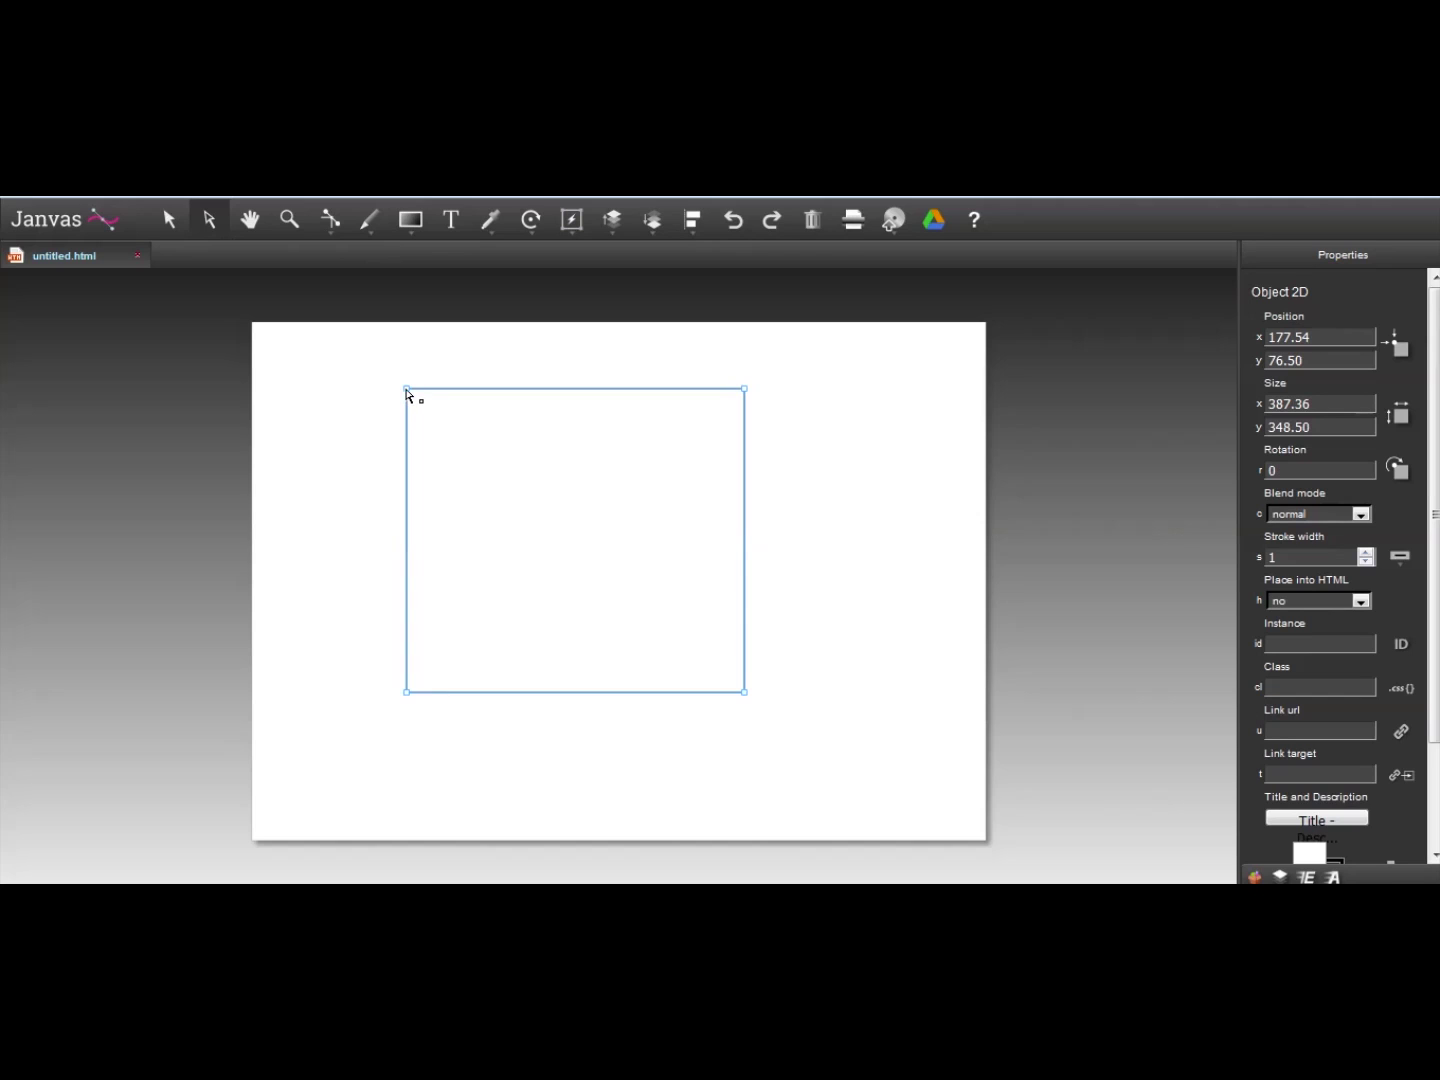
drag(407, 388, 516, 509)
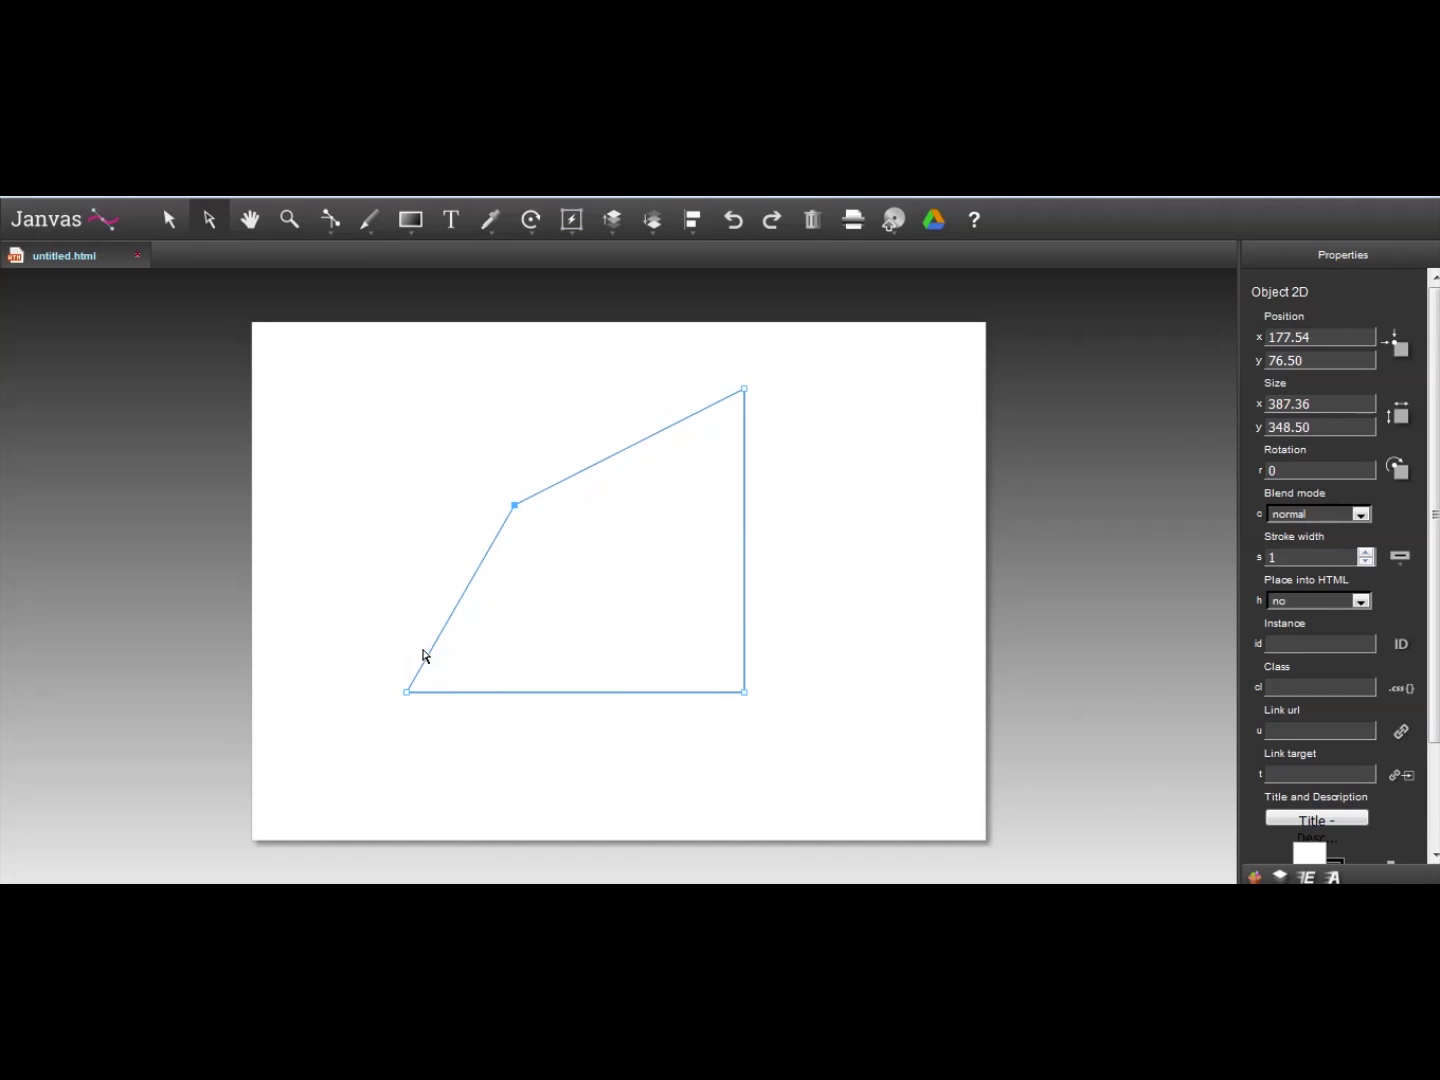
drag(408, 694, 344, 599)
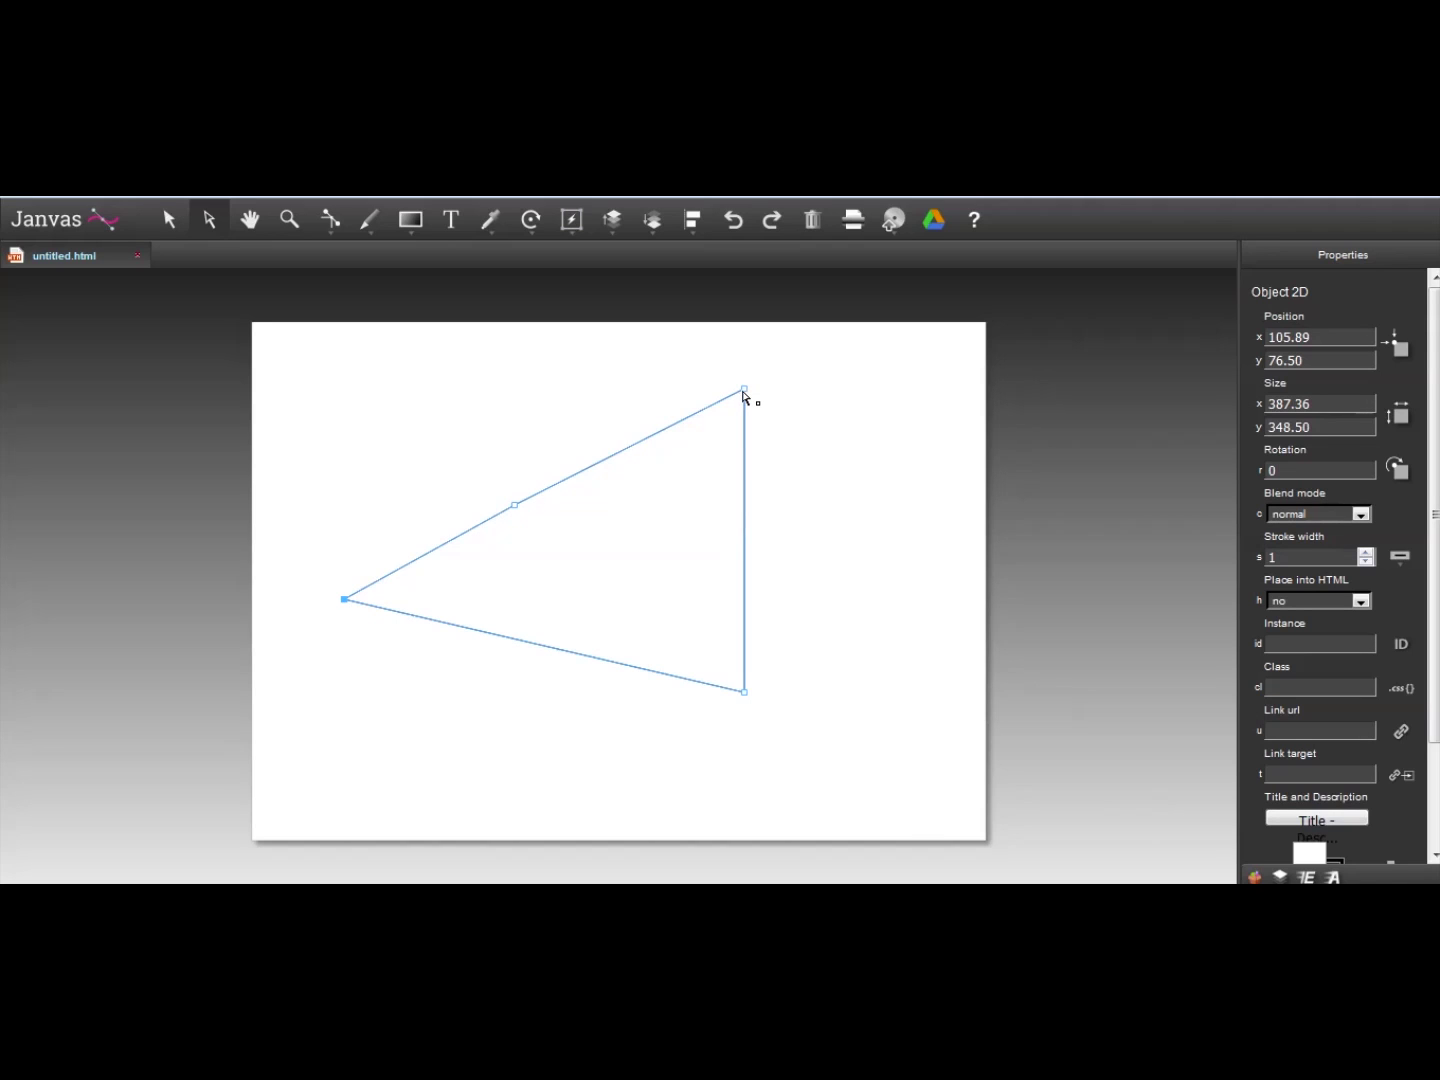
drag(743, 389, 624, 382)
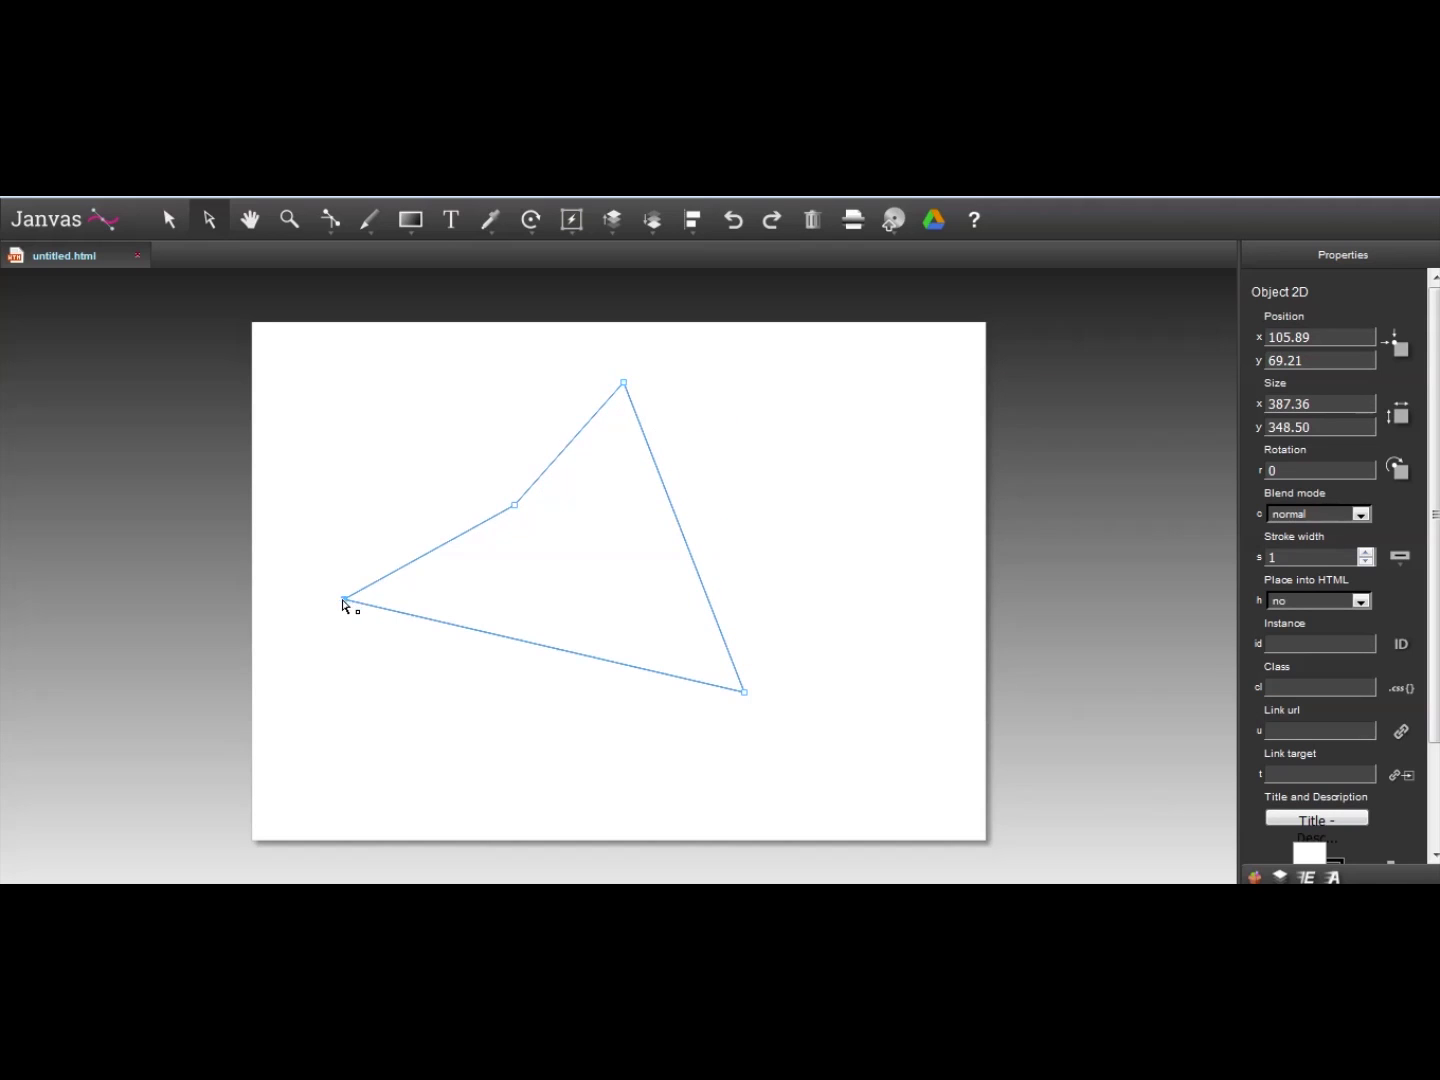
drag(344, 600, 348, 575)
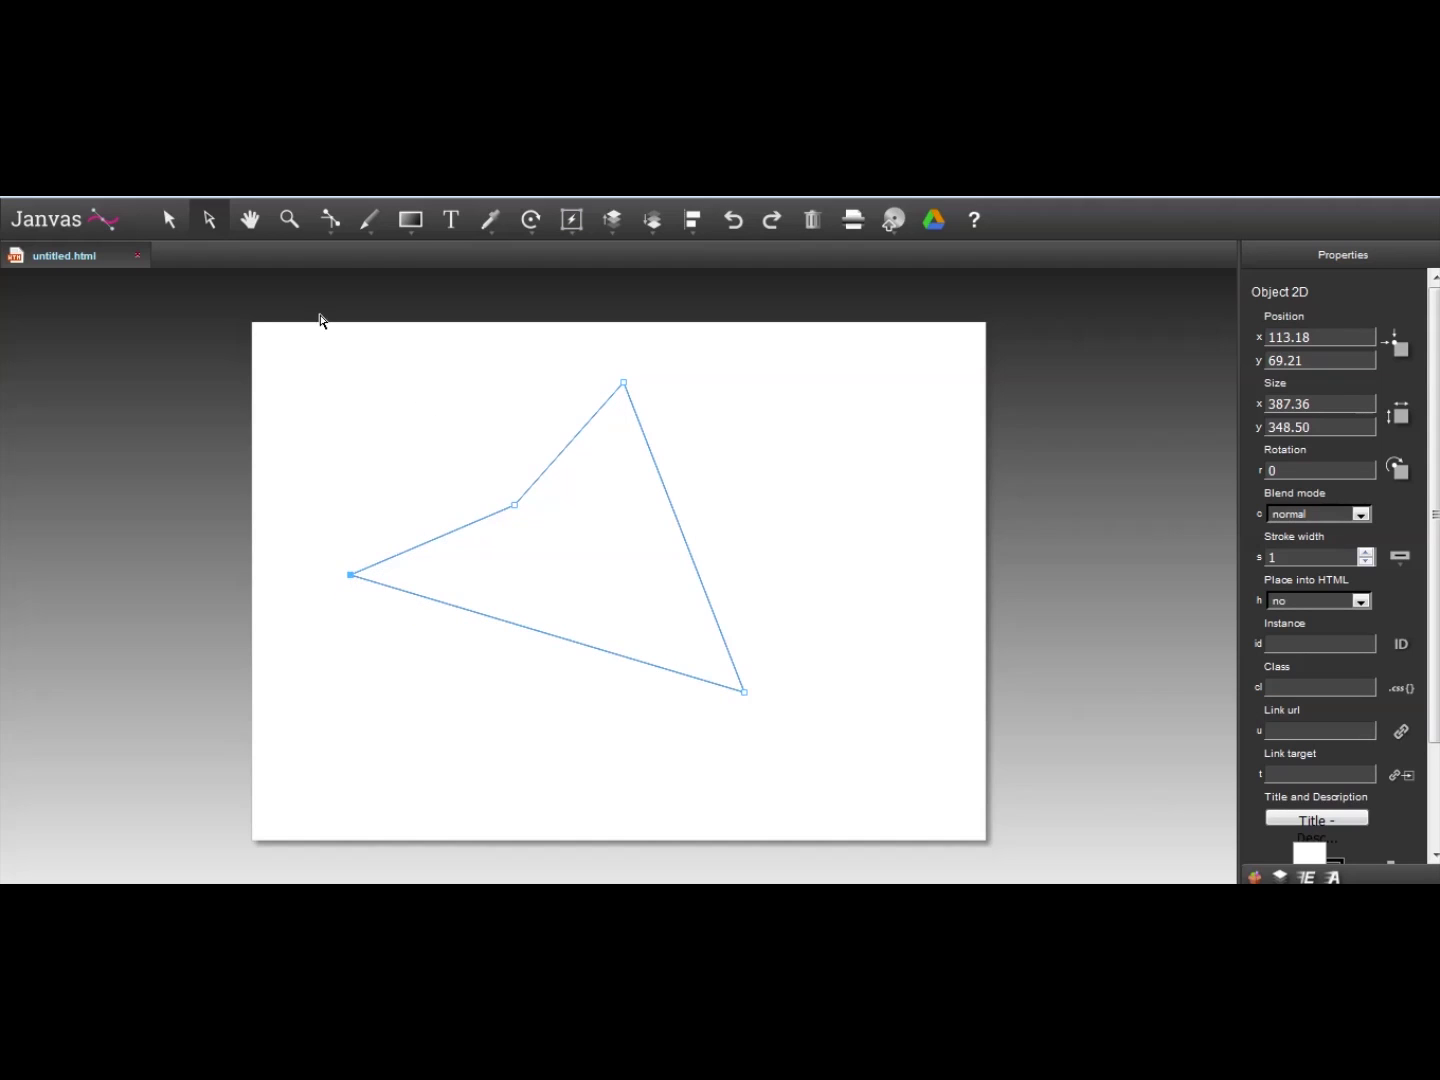
Curve the top and left points with the pen into two rounded heart lobes
mouse_move(331, 231)
click(489, 260)
drag(624, 383, 742, 411)
drag(351, 576, 366, 419)
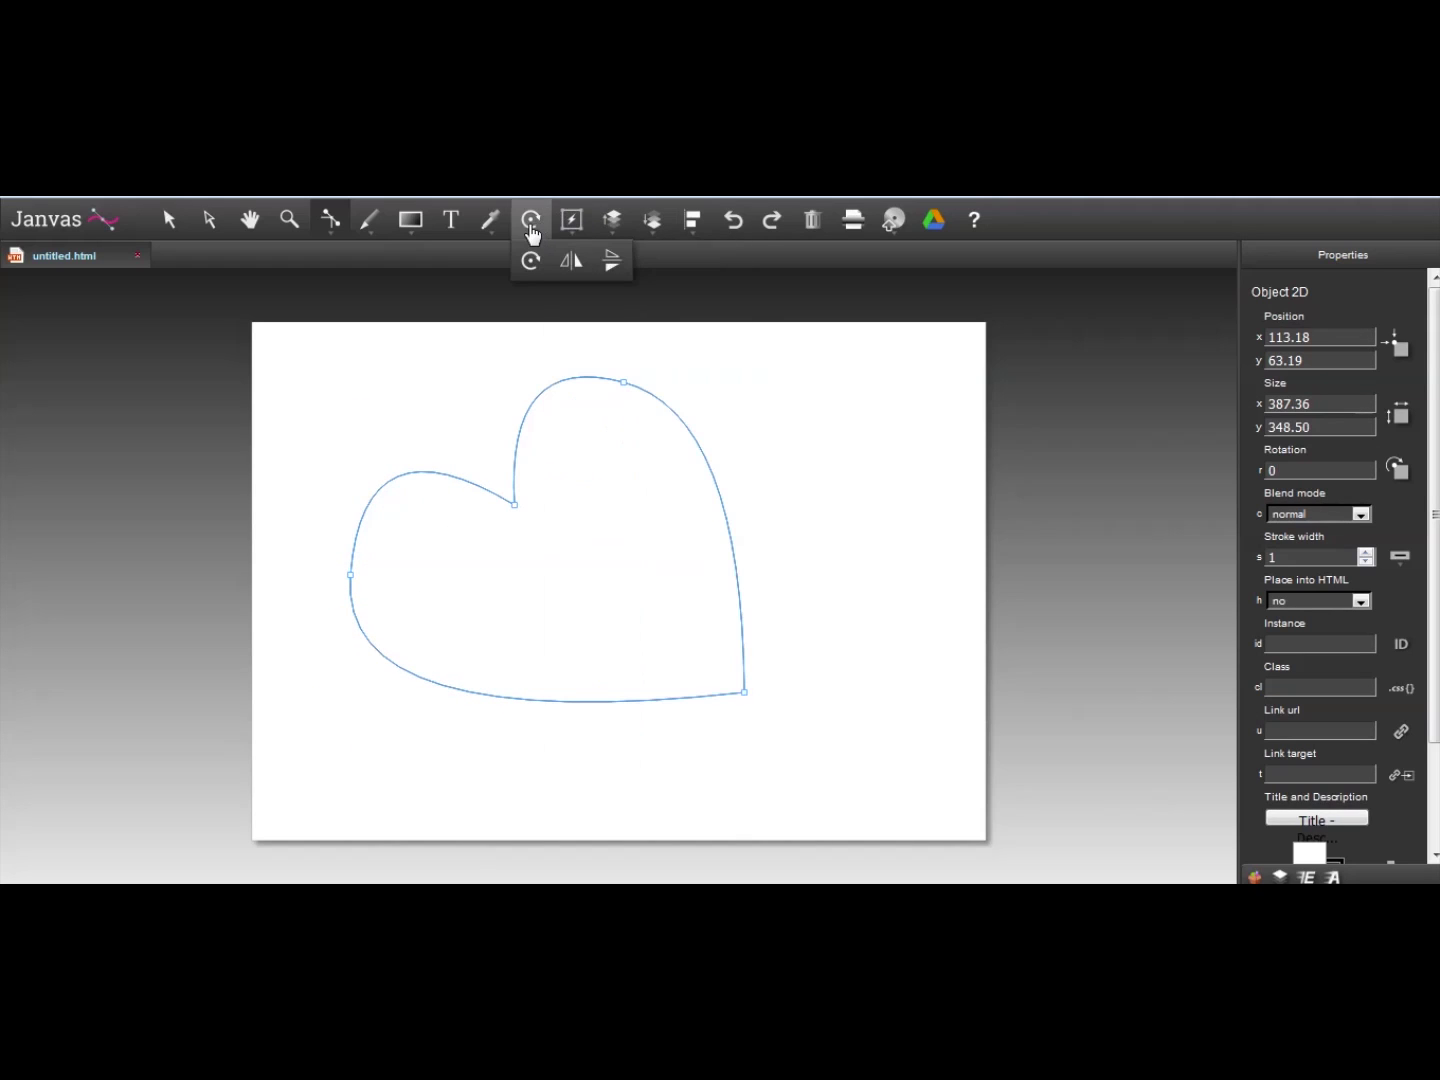
Rotate the heart and move it back onto the page until it stands upright, point down
click(532, 263)
mouse_move(787, 470)
mouse_down()
mouse_move(804, 517)
mouse_move(792, 477)
mouse_up()
click(170, 221)
click(440, 290)
drag(554, 506, 585, 643)
click(530, 221)
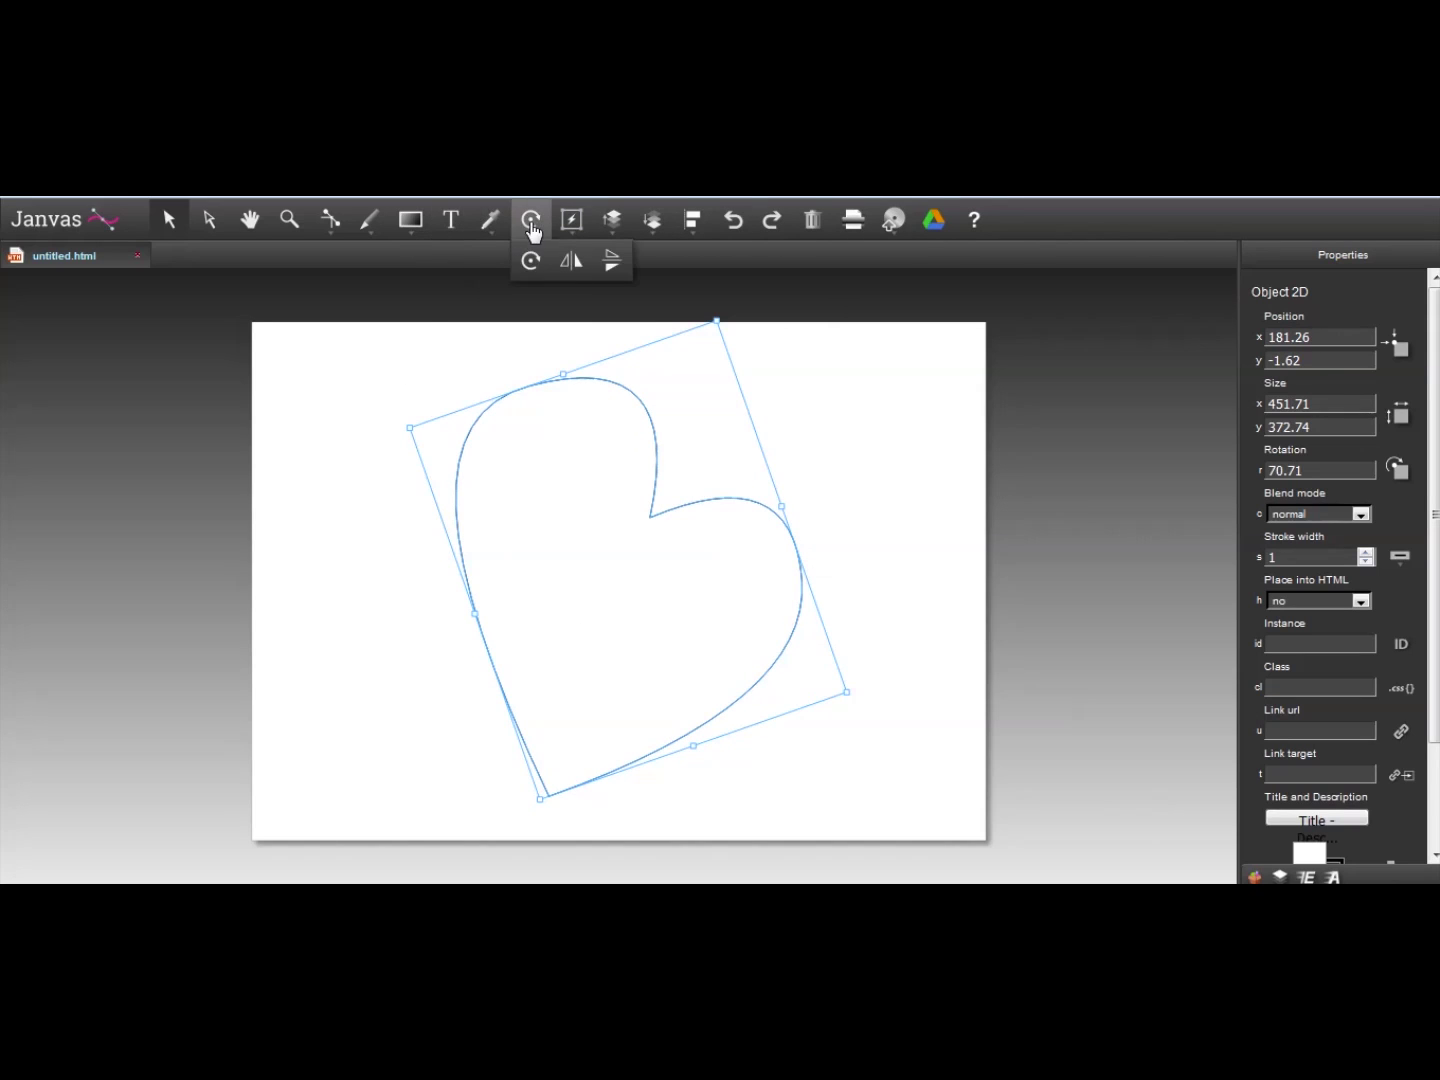
click(530, 264)
drag(376, 389, 329, 589)
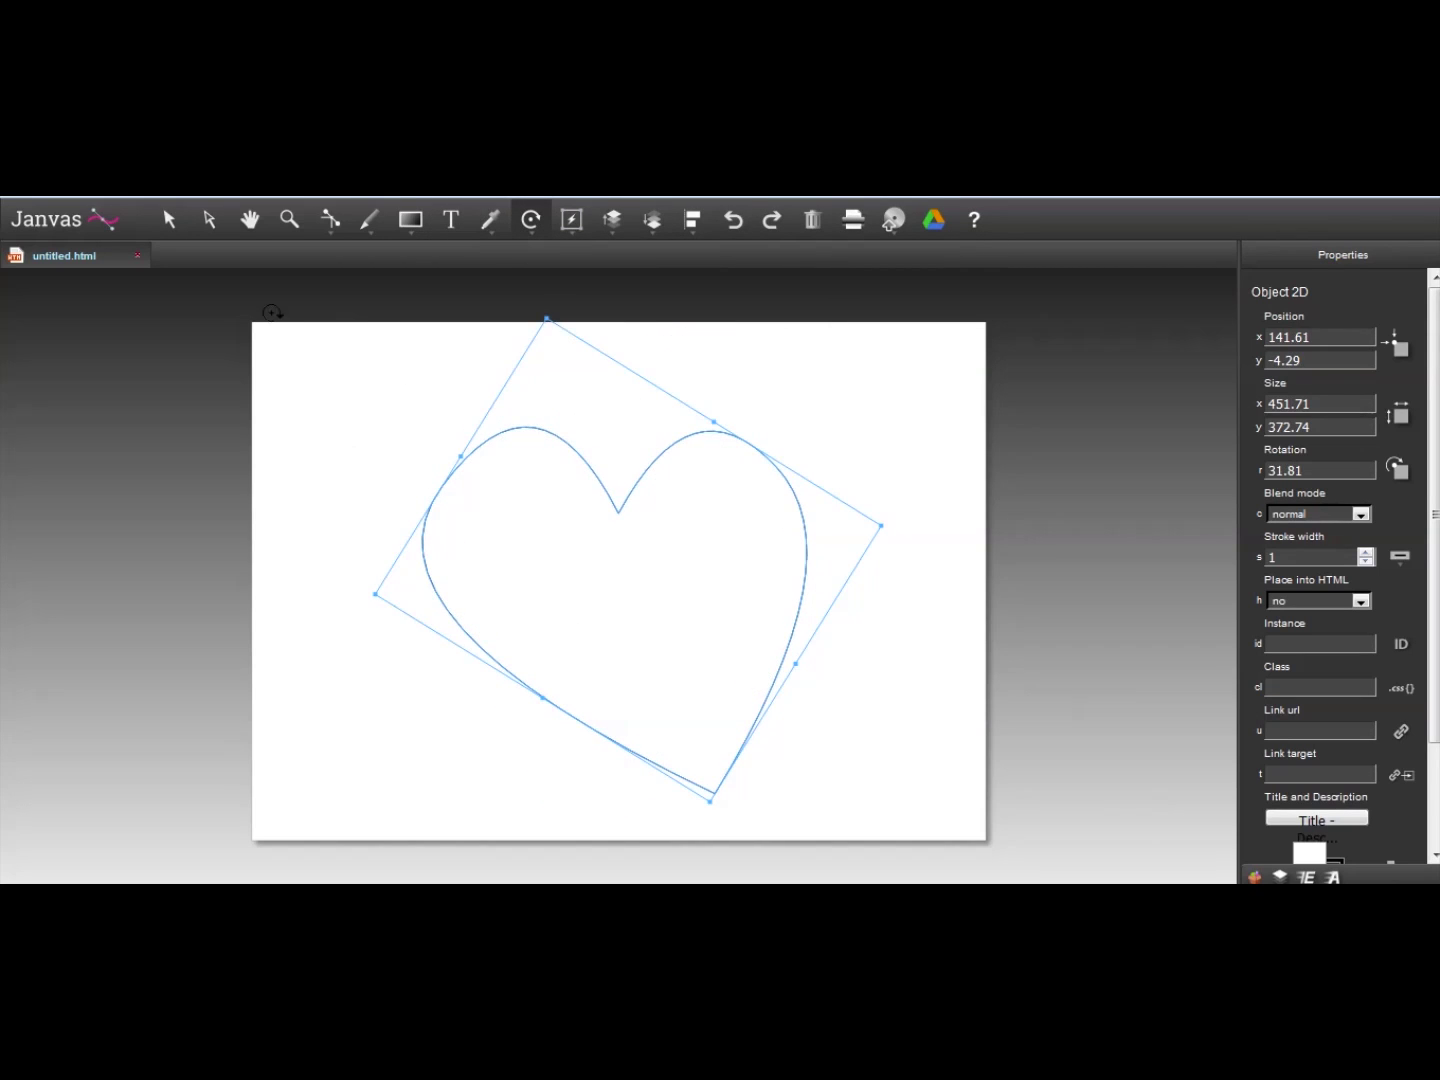
click(330, 220)
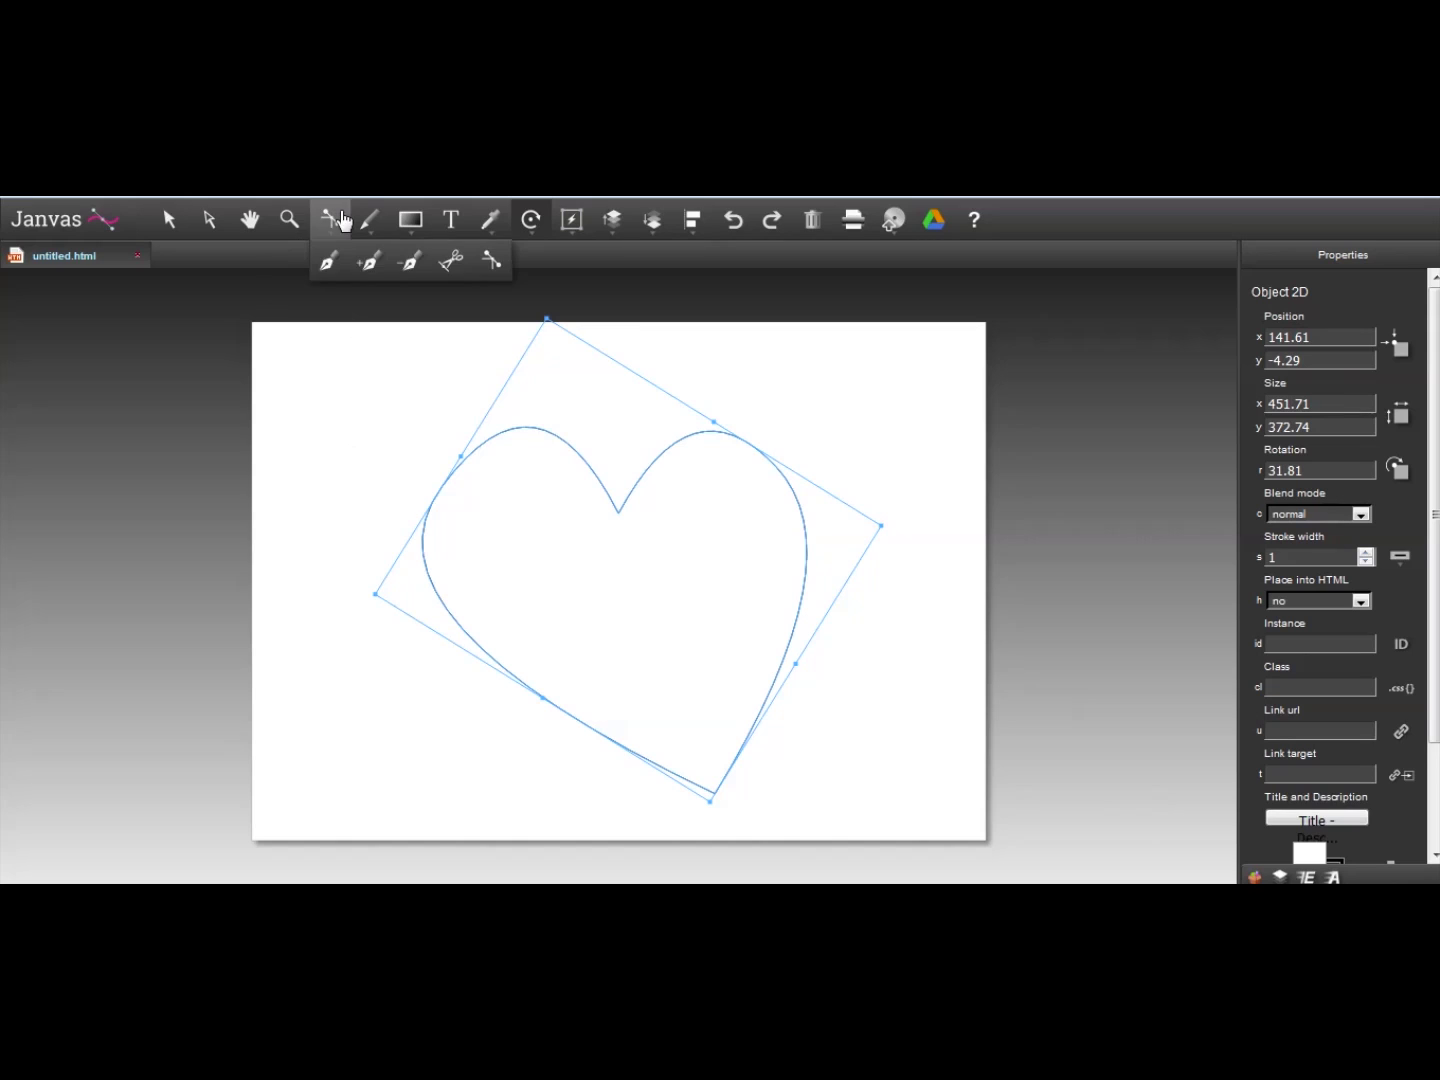
click(212, 224)
click(443, 489)
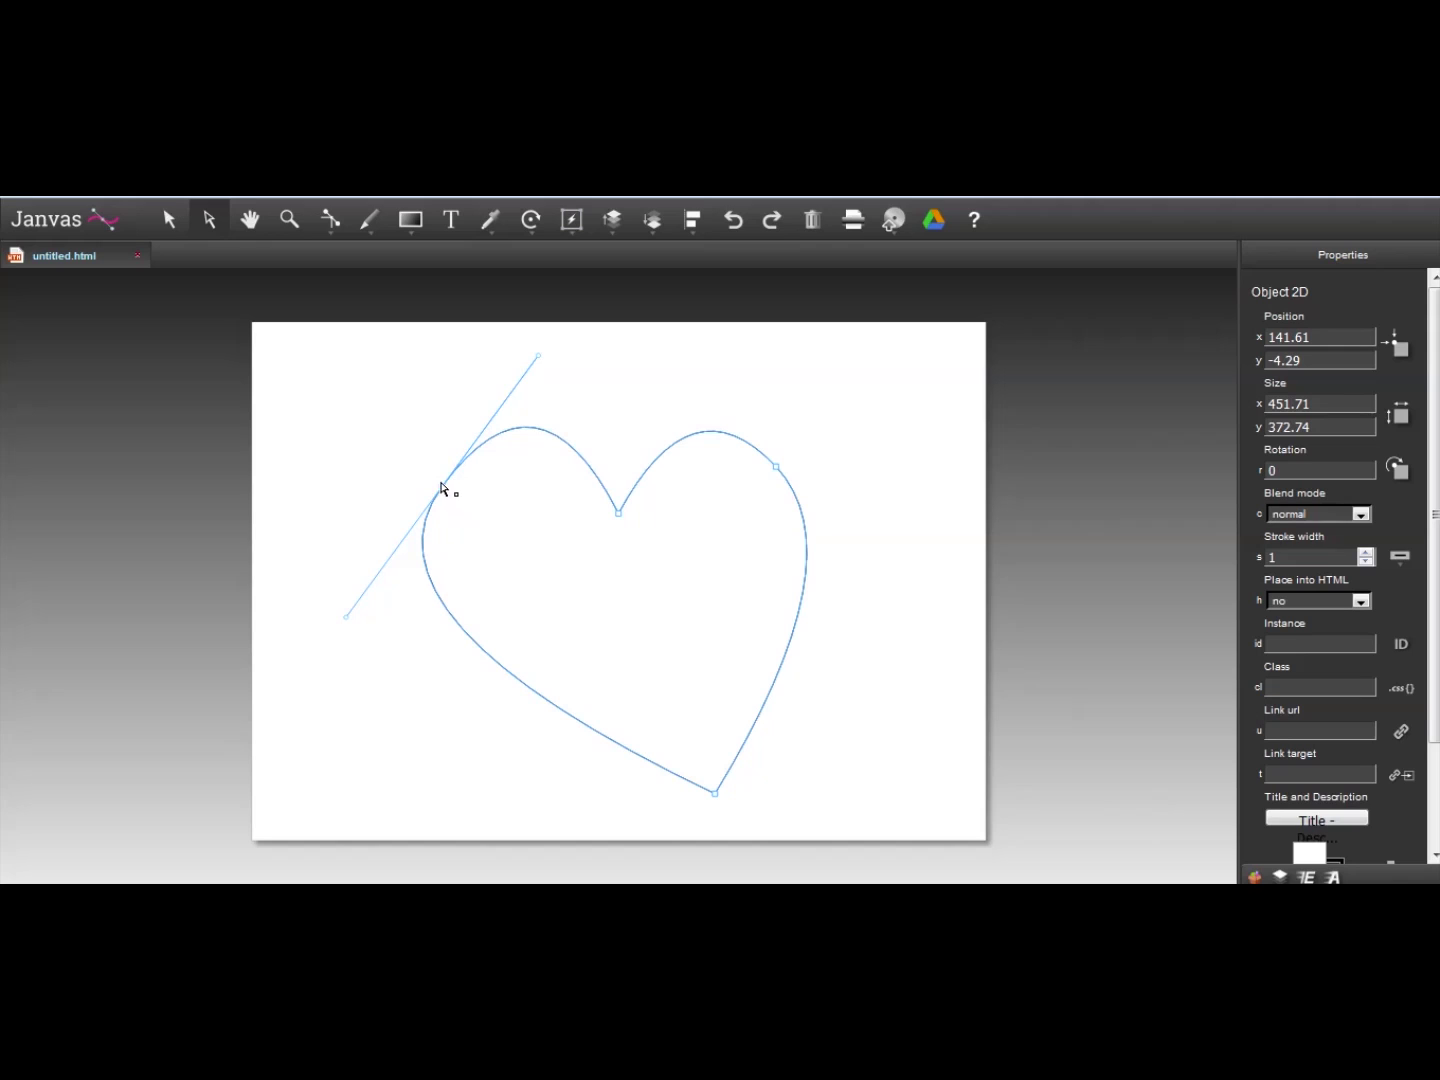
Refine both heart lobes by dragging their anchor points and Bézier handles
drag(443, 489, 437, 523)
drag(536, 395, 530, 421)
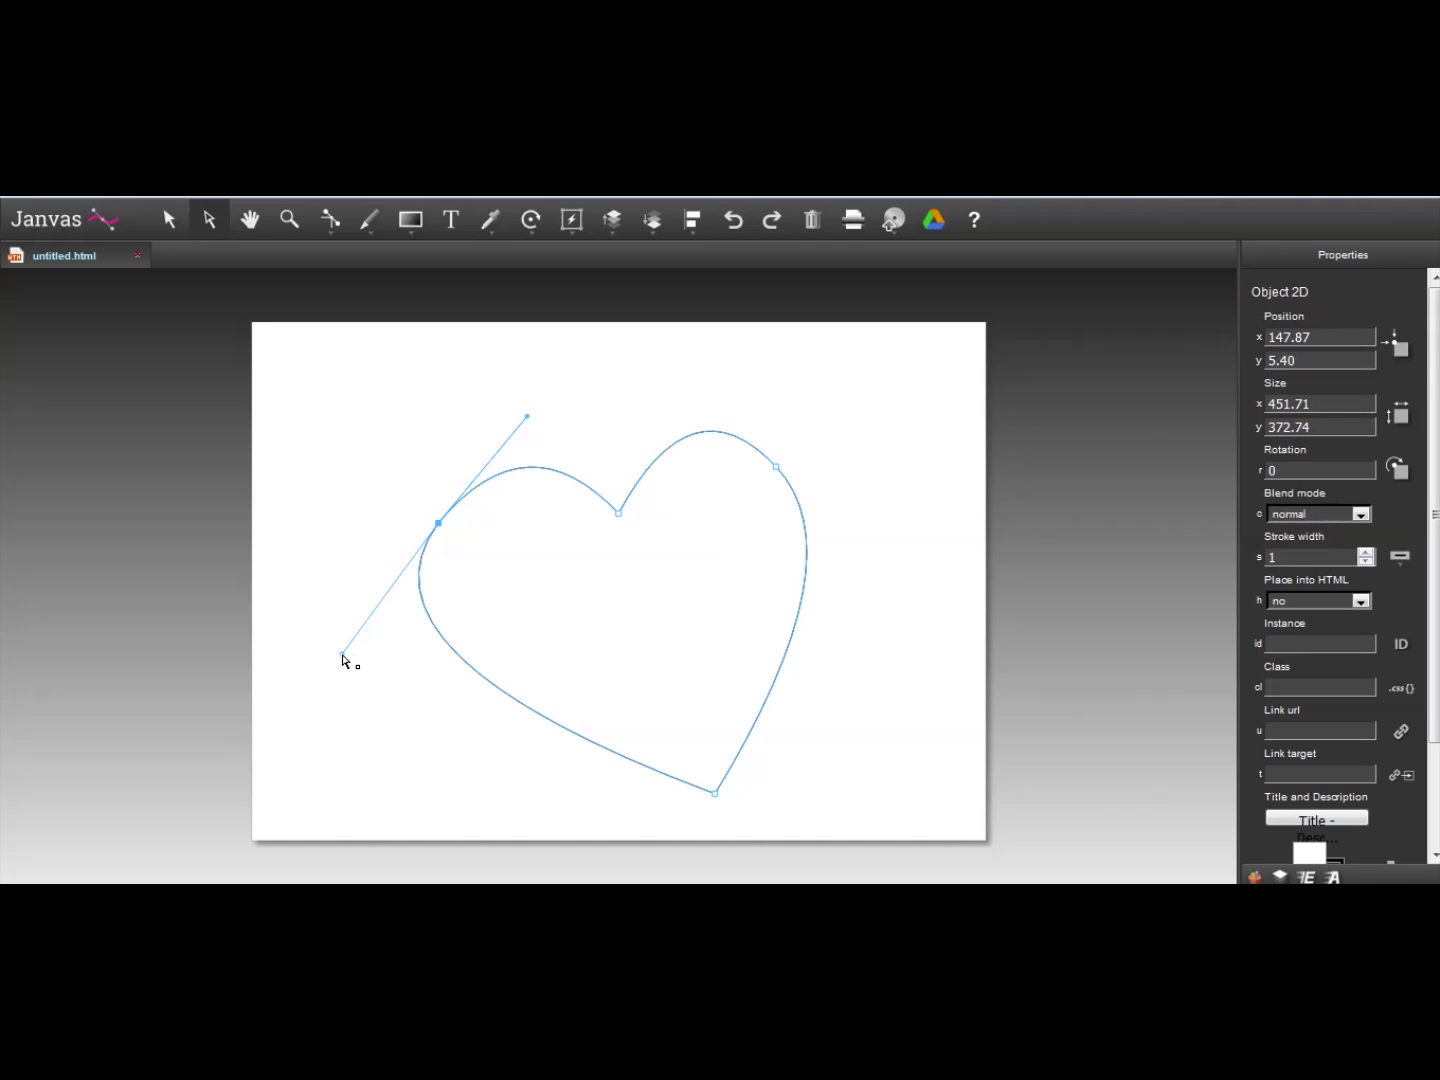
drag(347, 653, 383, 671)
click(778, 468)
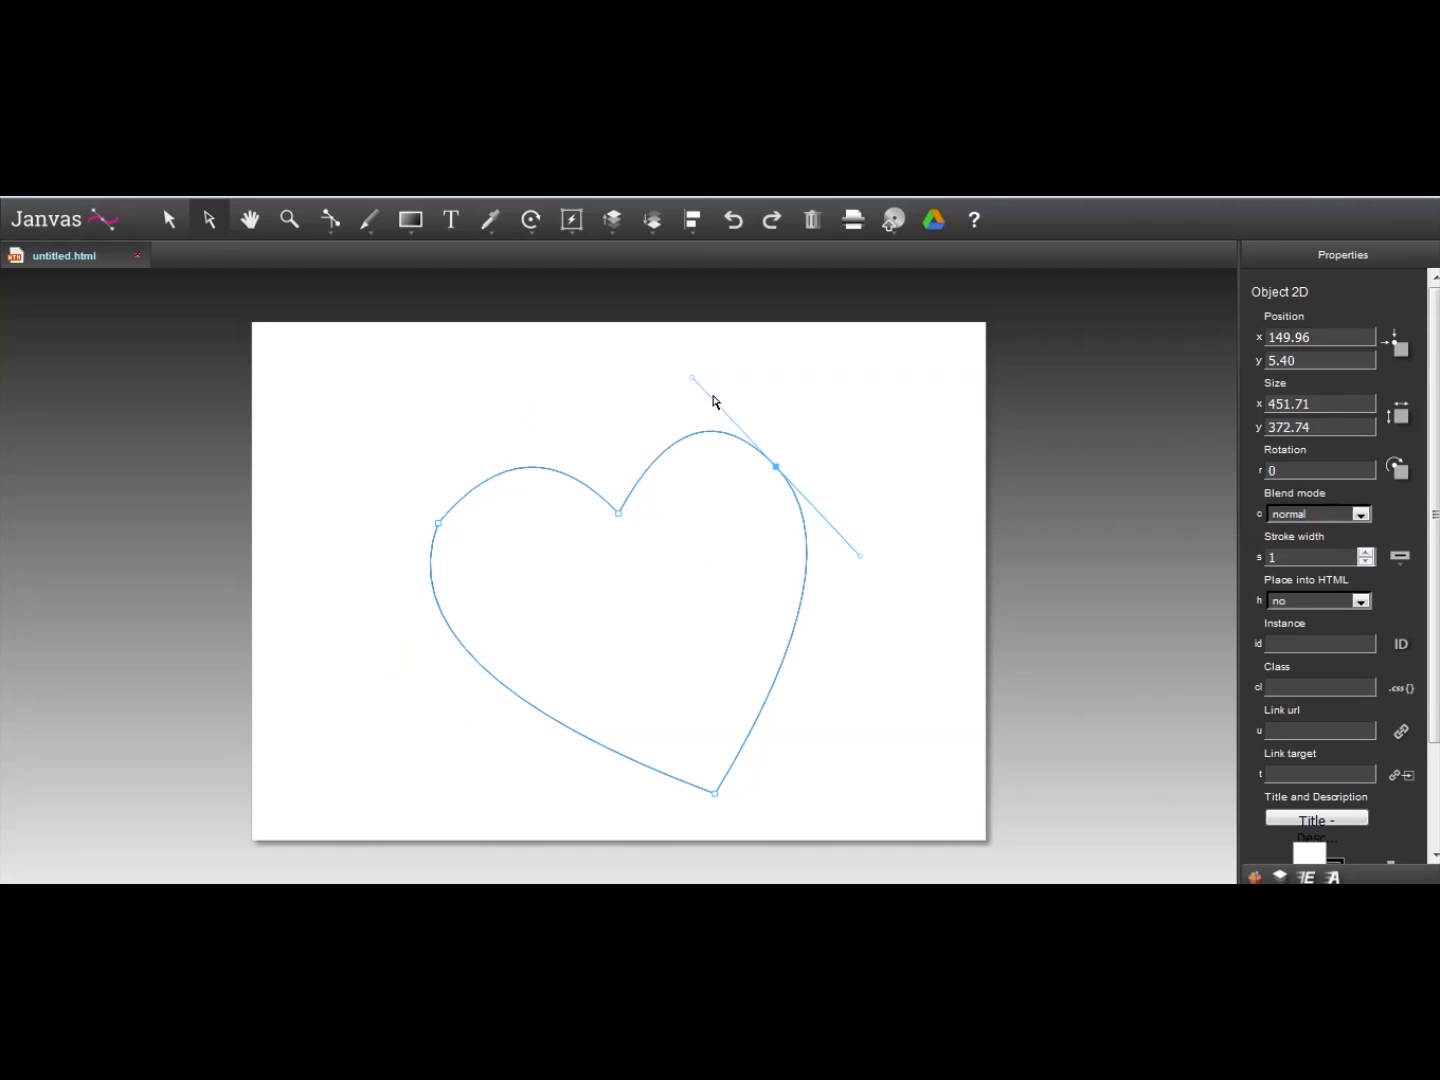
mouse_move(707, 389)
mouse_down()
mouse_move(699, 376)
mouse_move(717, 373)
mouse_move(691, 375)
mouse_up()
drag(779, 471, 788, 466)
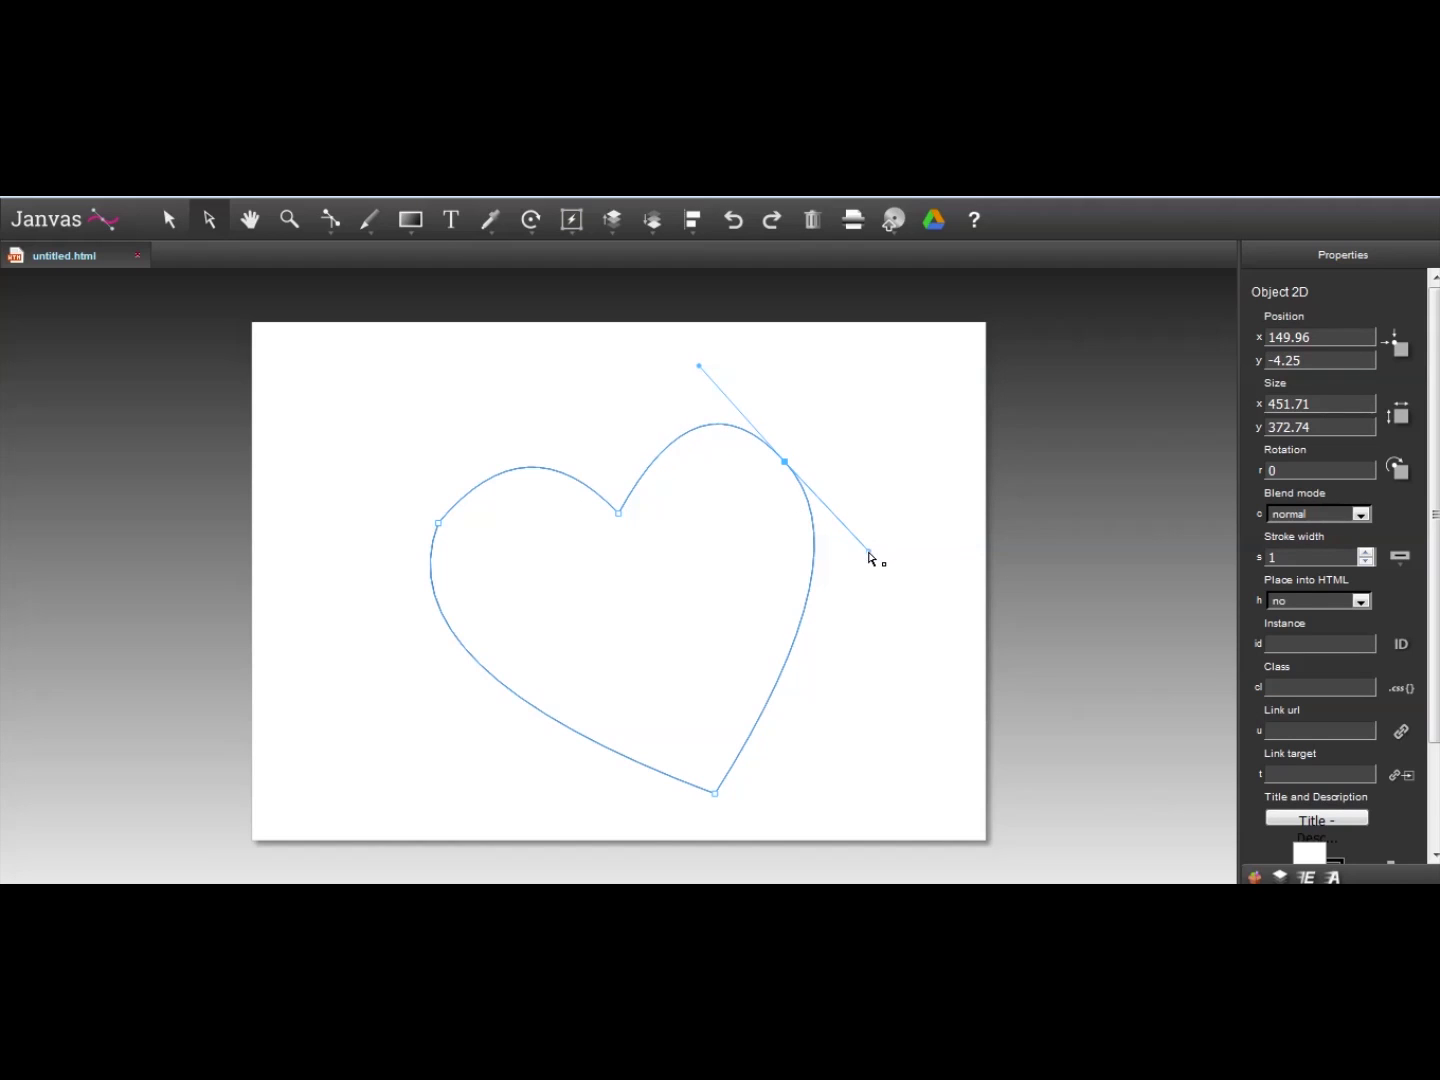
drag(868, 557, 848, 567)
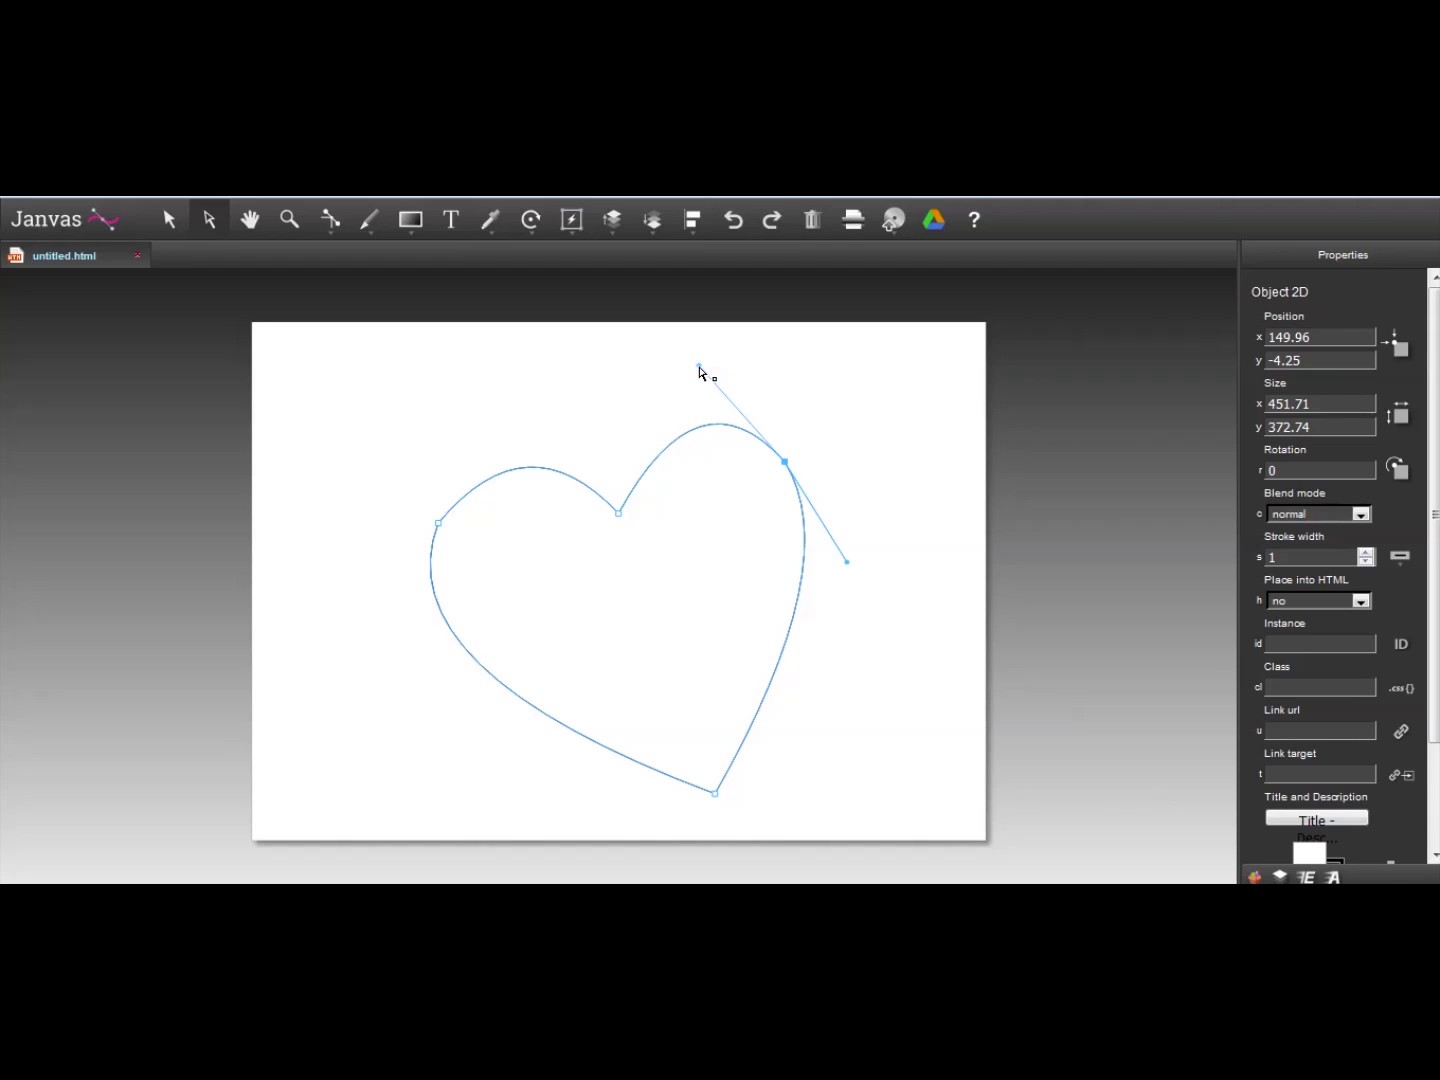
drag(706, 367, 695, 364)
drag(794, 467, 801, 468)
Select the whole heart and delete it, leaving the page blank
click(905, 604)
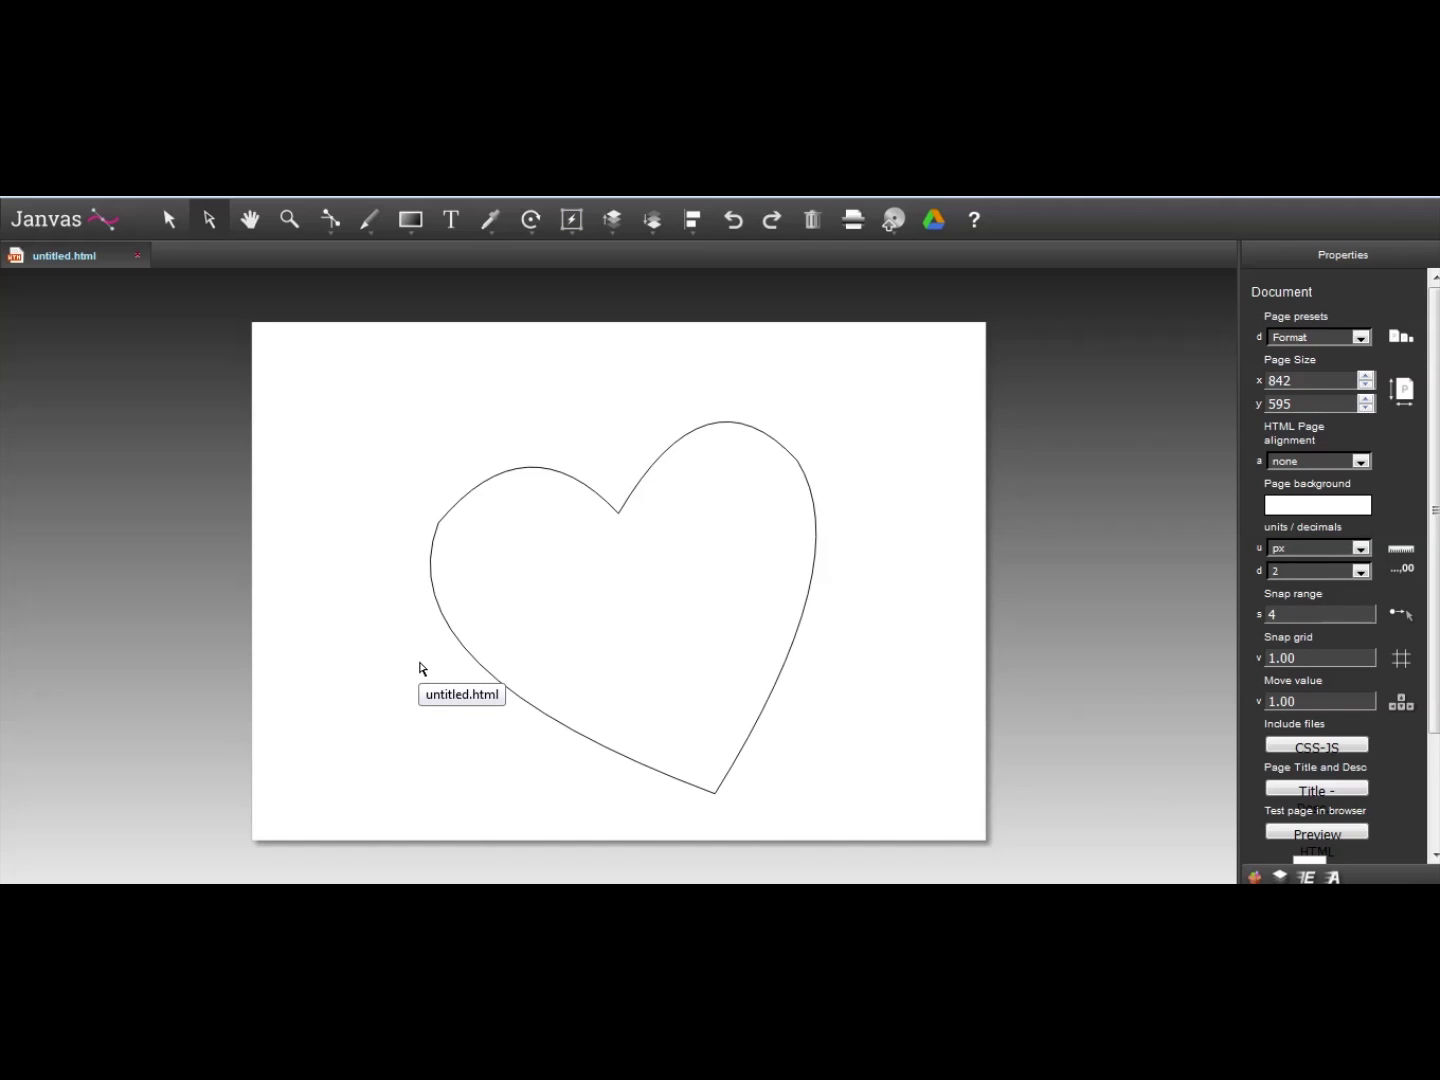
mouse_move(618, 882)
click(166, 222)
click(570, 529)
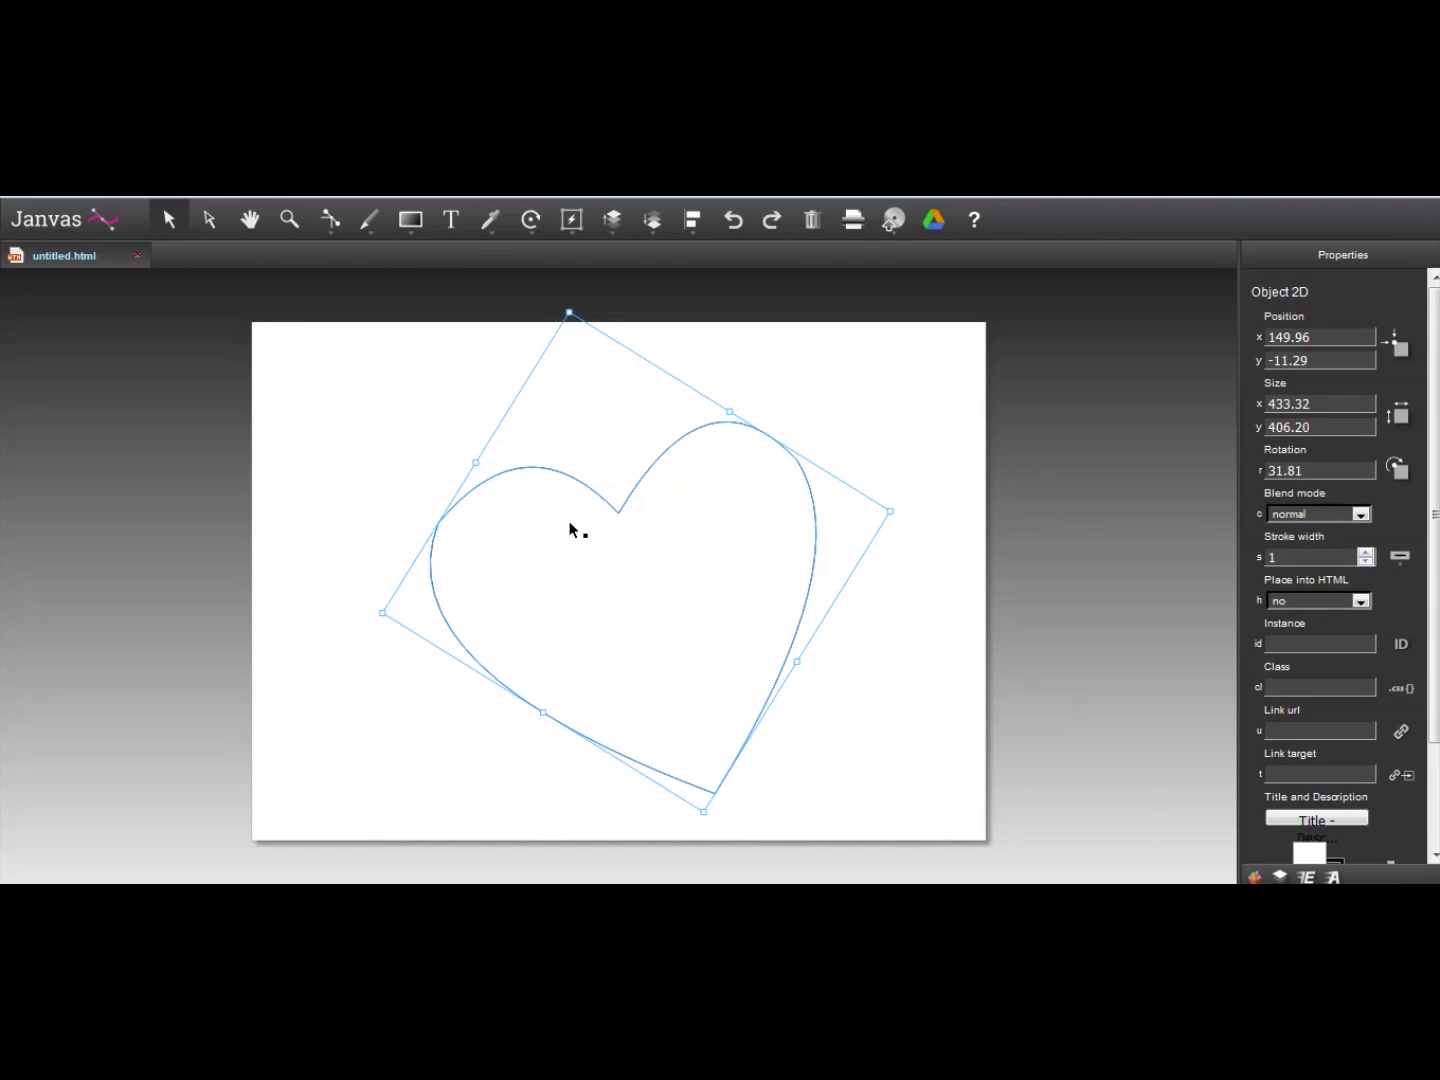
key(Delete)
Draw a square, duplicate it with Ctrl+D, and shift one copy so the two overlap
mouse_move(395, 229)
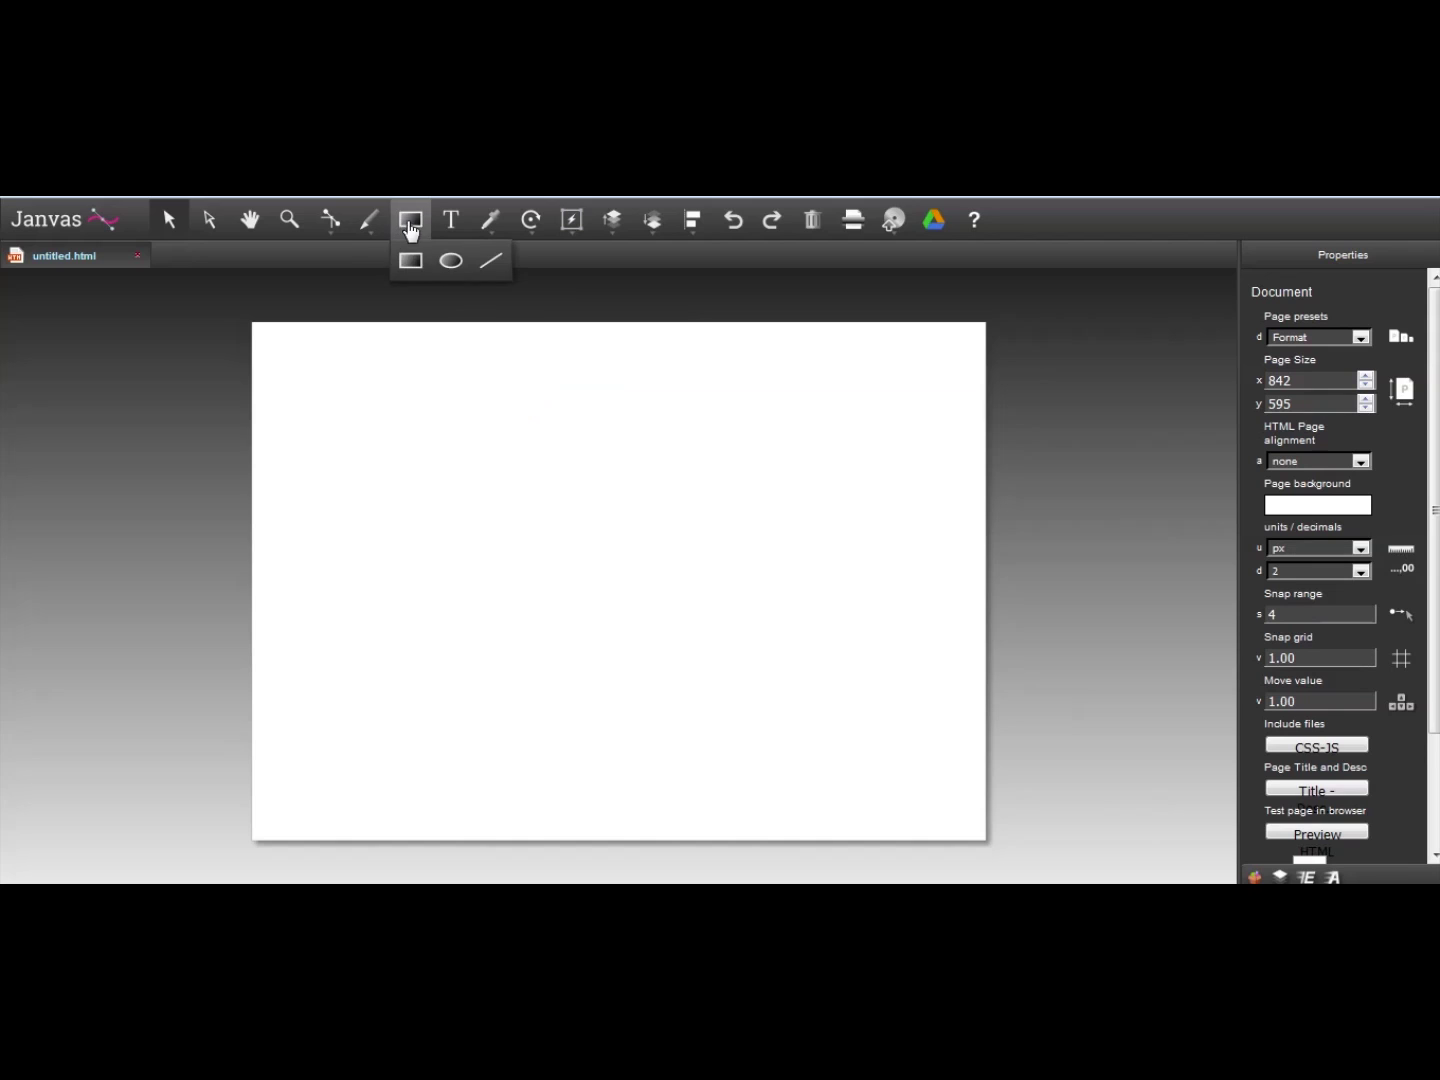
click(409, 261)
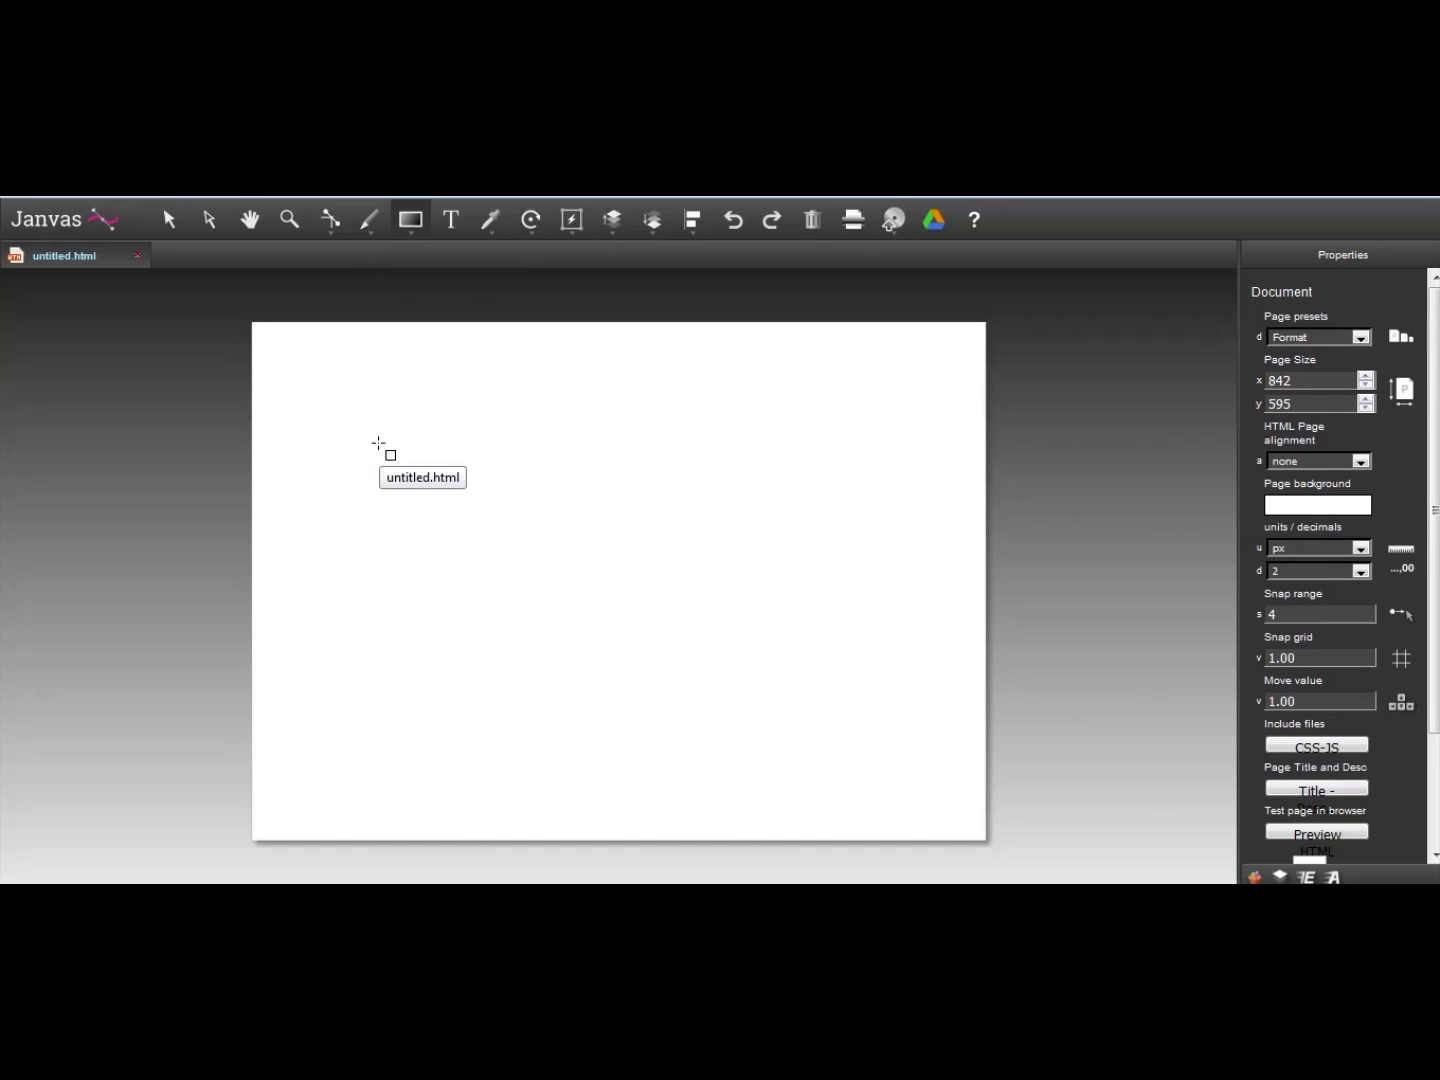
drag(378, 443, 527, 592)
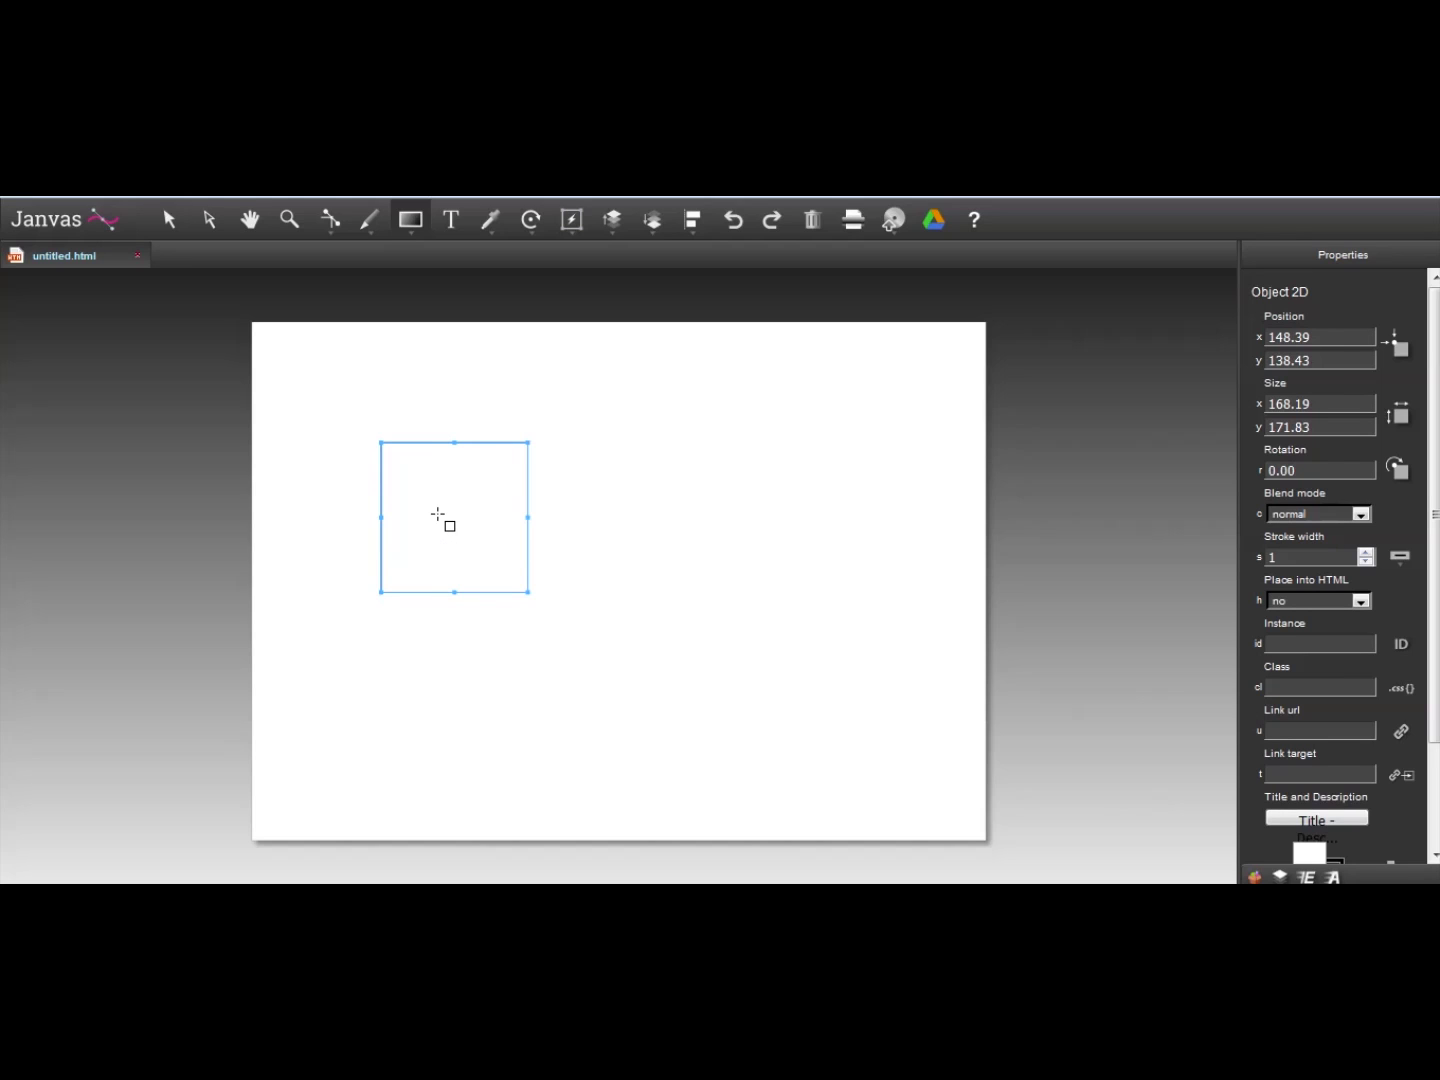
key(ctrl+d)
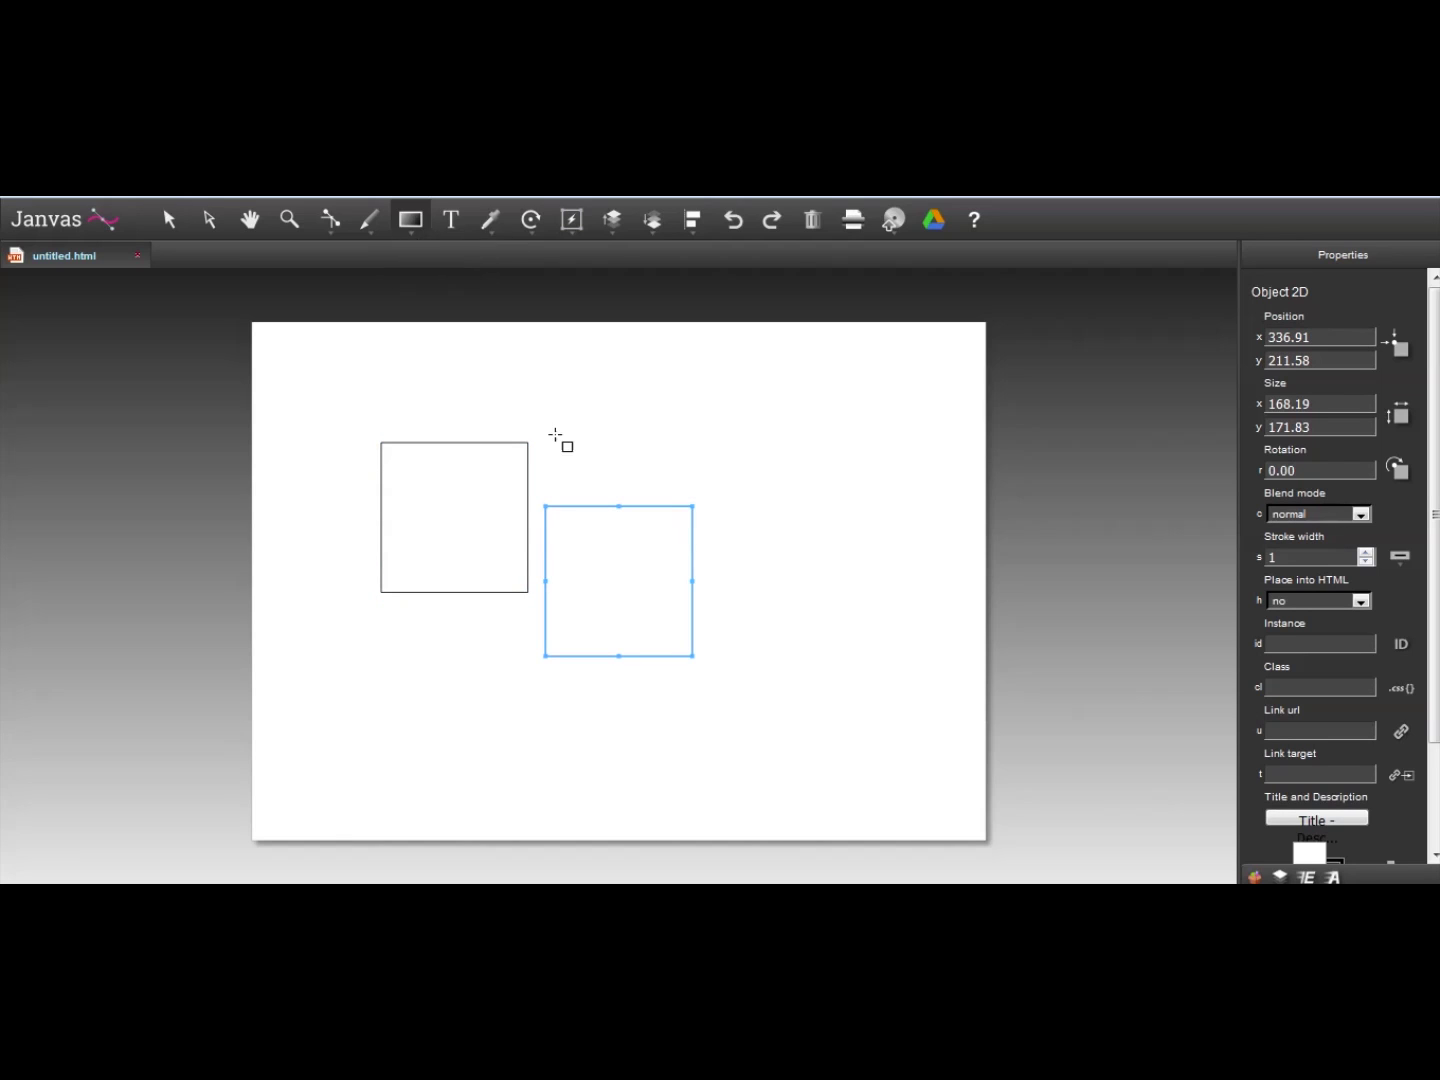
click(170, 220)
click(458, 482)
drag(458, 483, 516, 481)
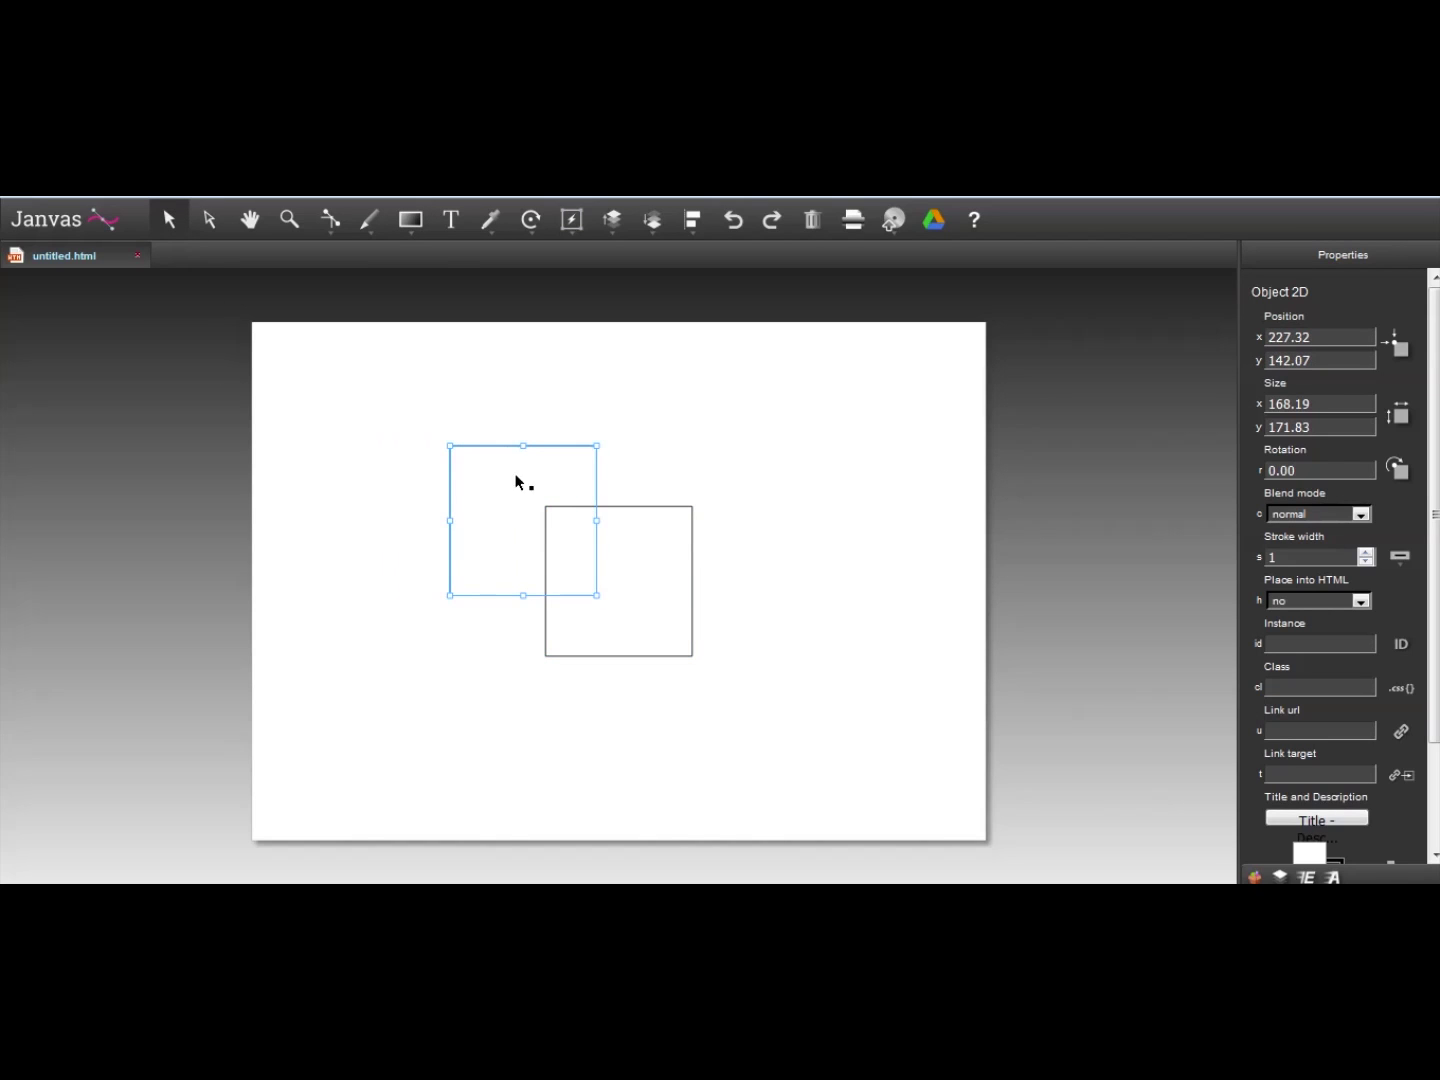
click(644, 550)
Draw straight lines joining the squares' matching corners to complete the wireframe cube
mouse_move(421, 228)
click(491, 262)
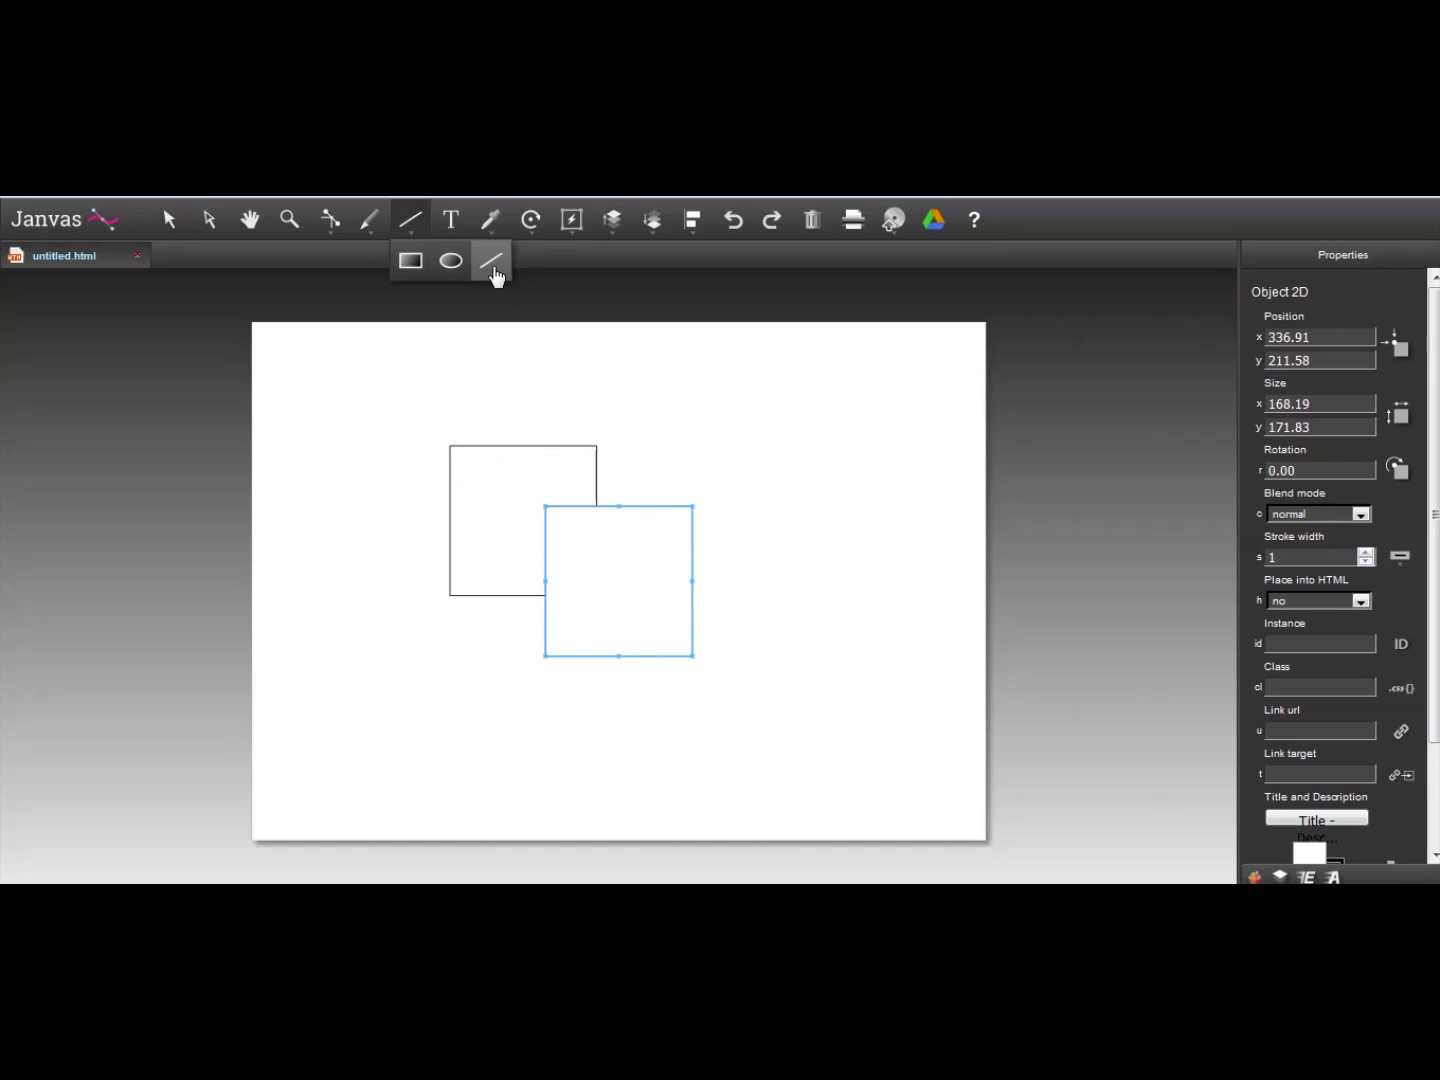
click(447, 443)
click(545, 506)
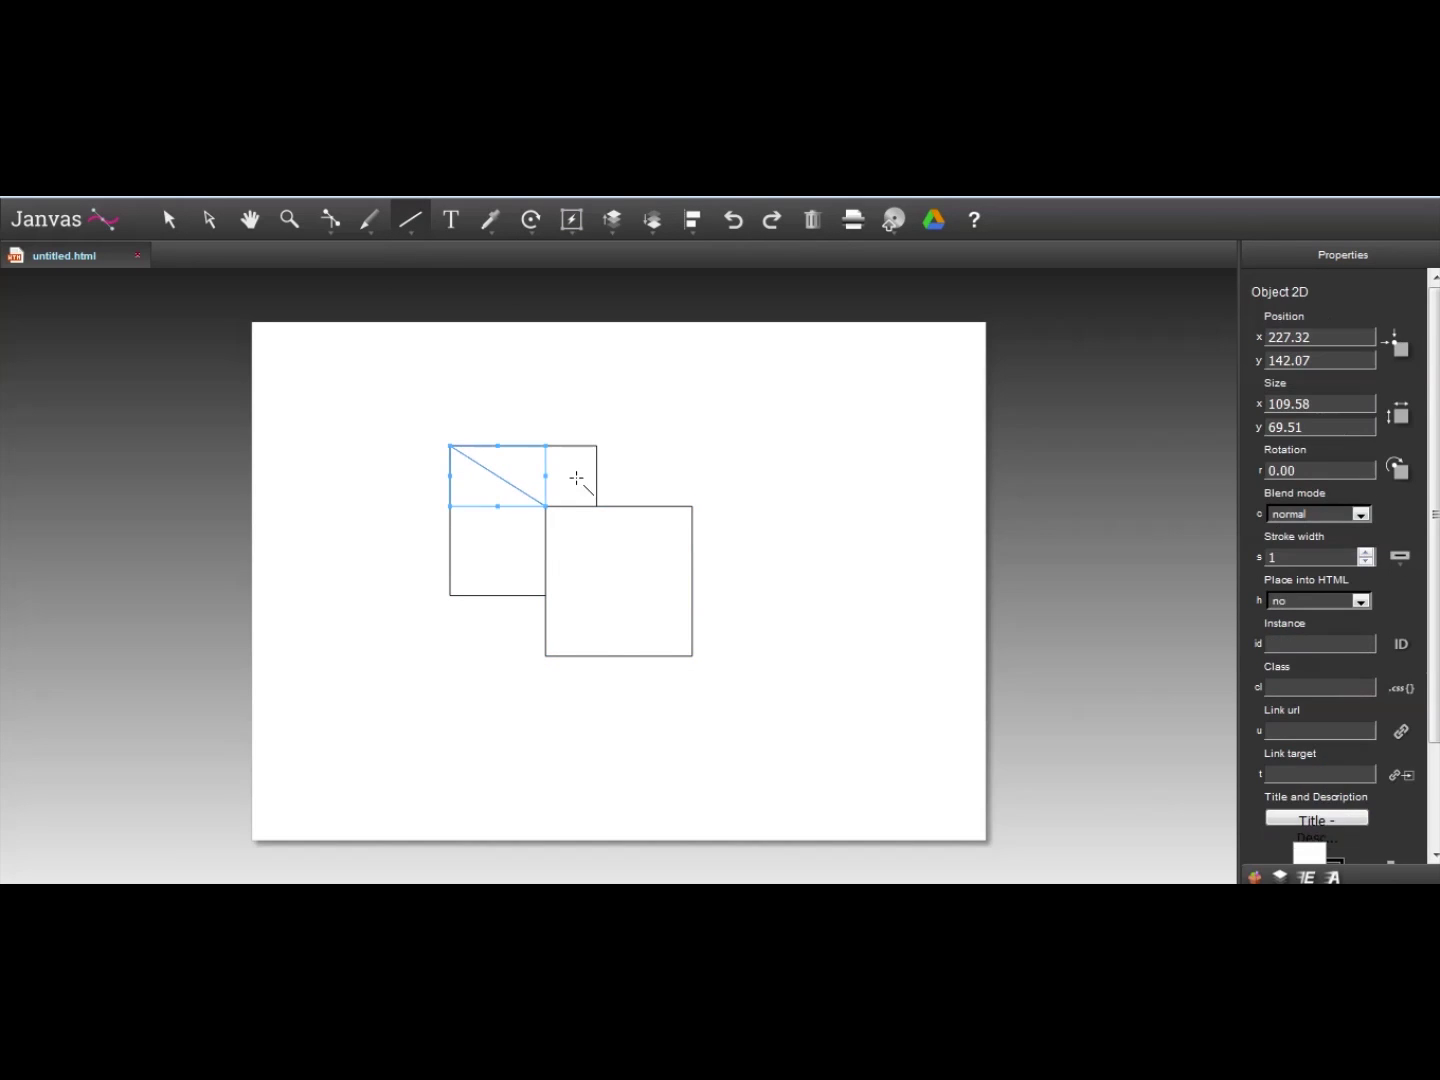
click(597, 446)
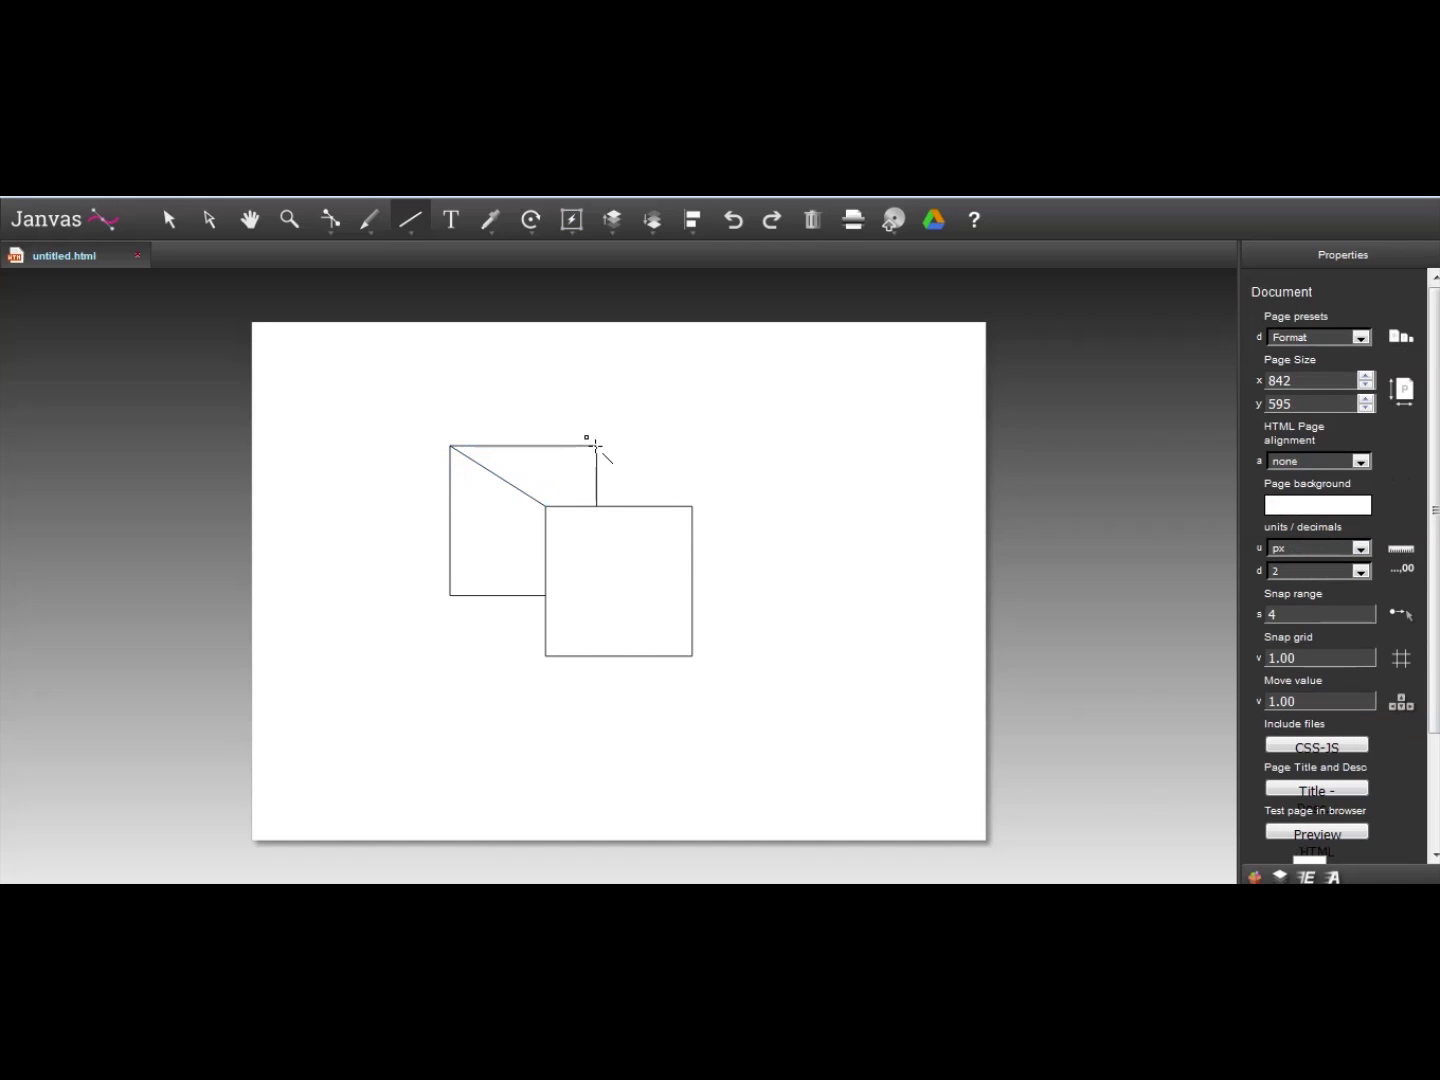
click(692, 506)
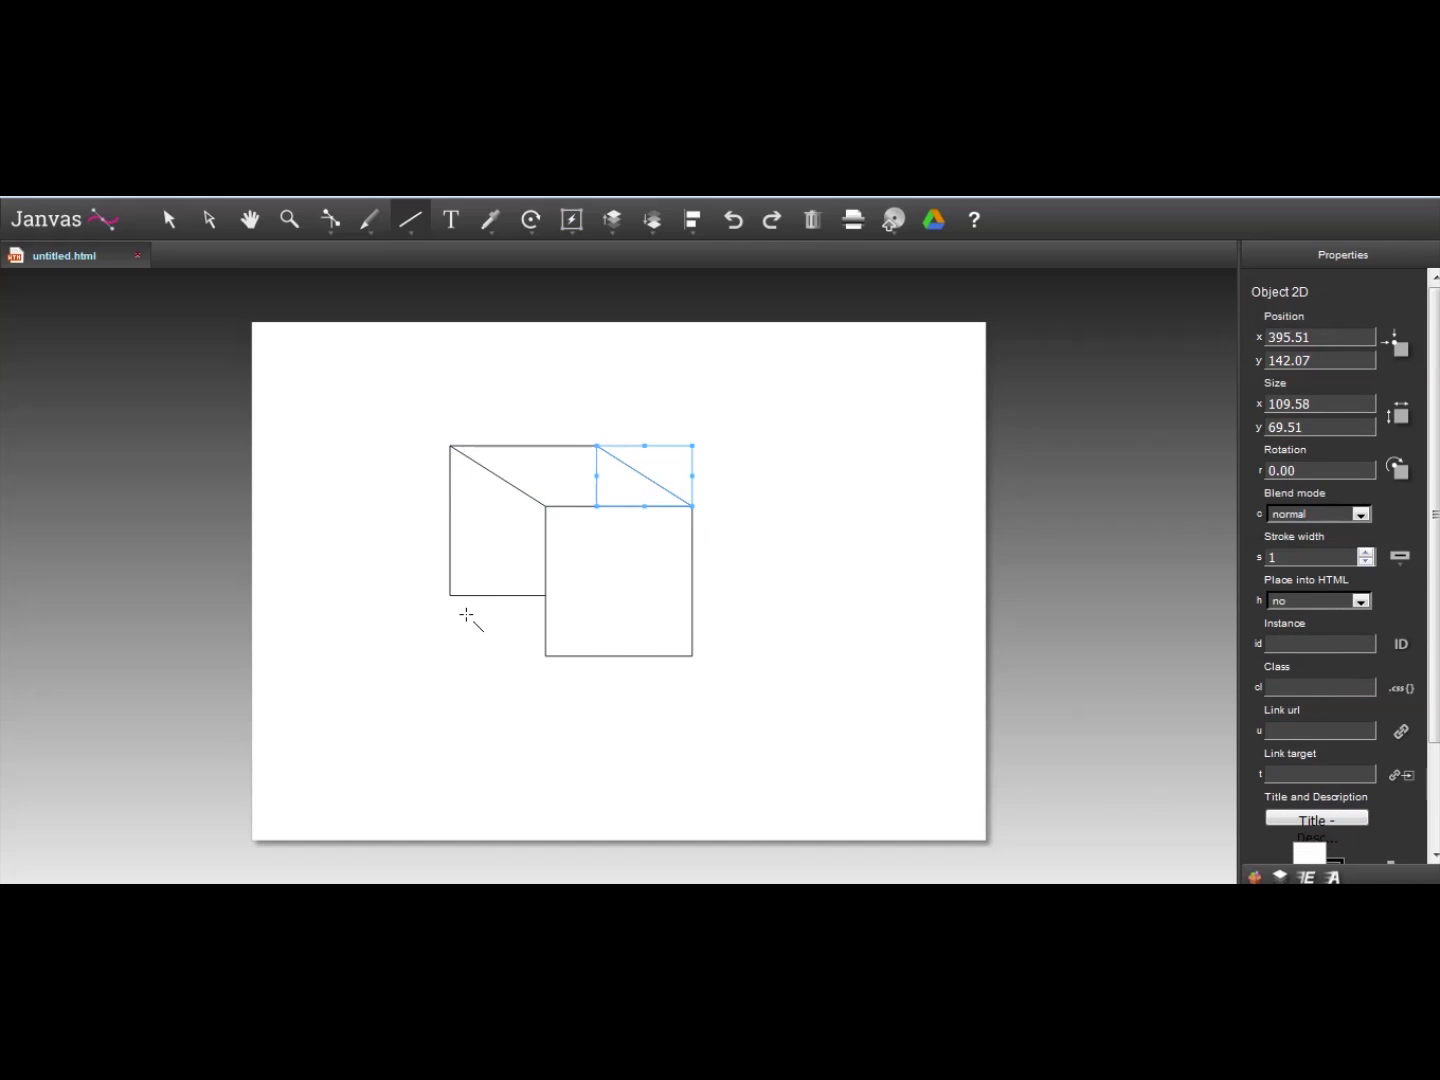
click(450, 595)
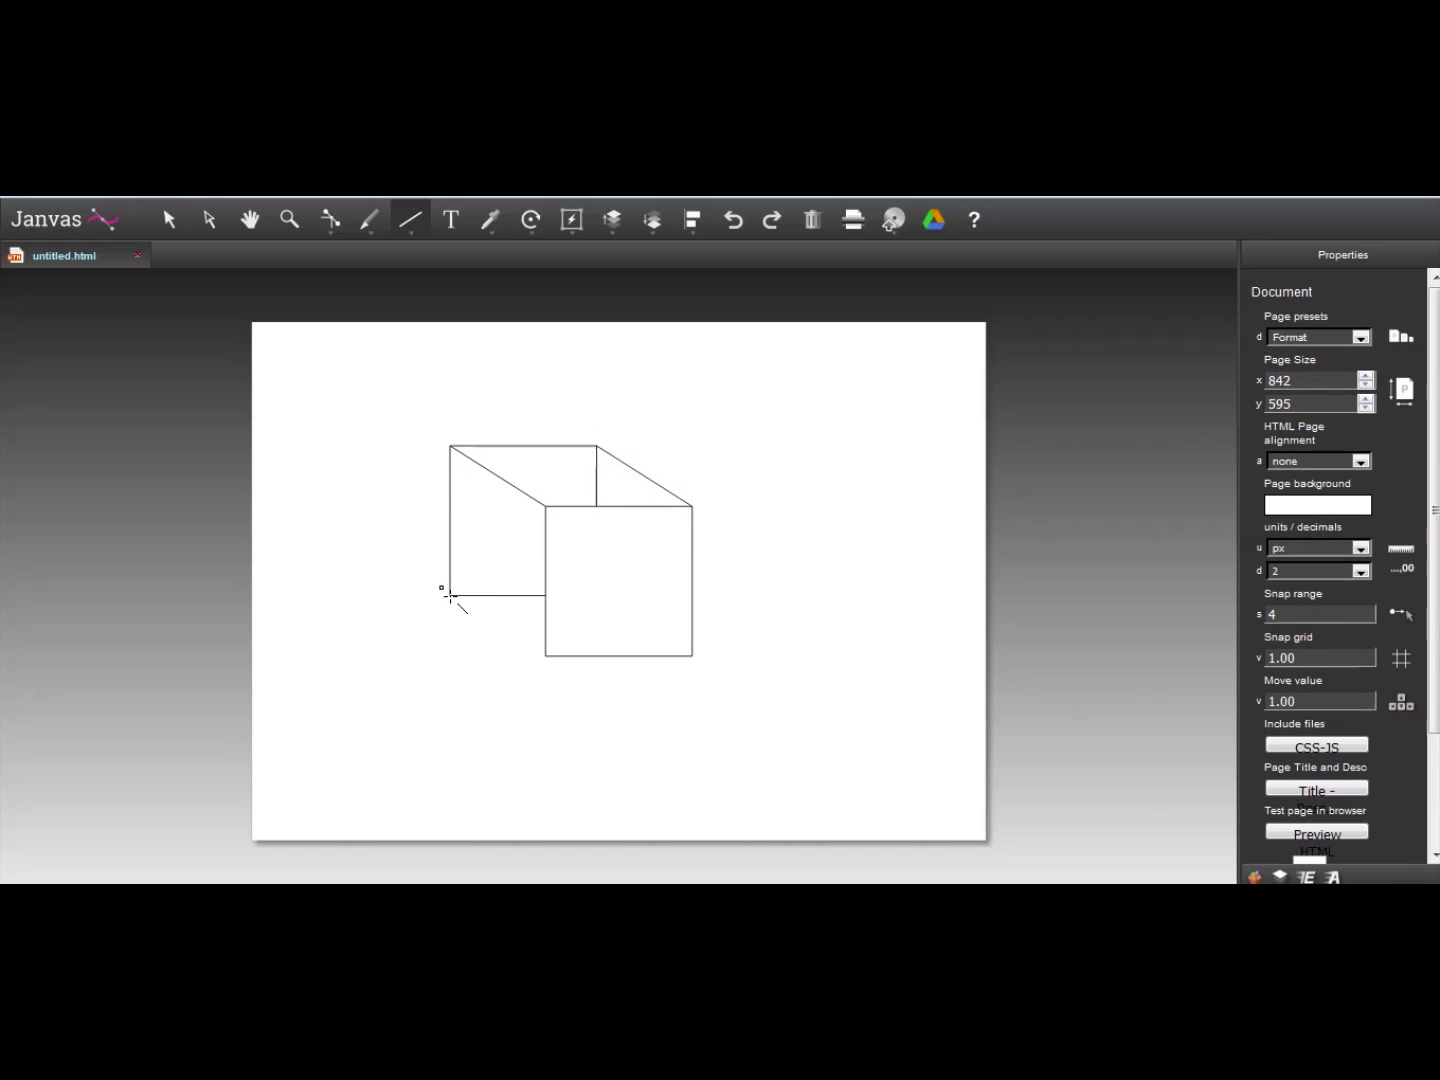
click(544, 656)
click(491, 729)
Bring PowerPoint to the front, showing slide 10, "Have Fun Experimenting!"
key(alt+Tab)
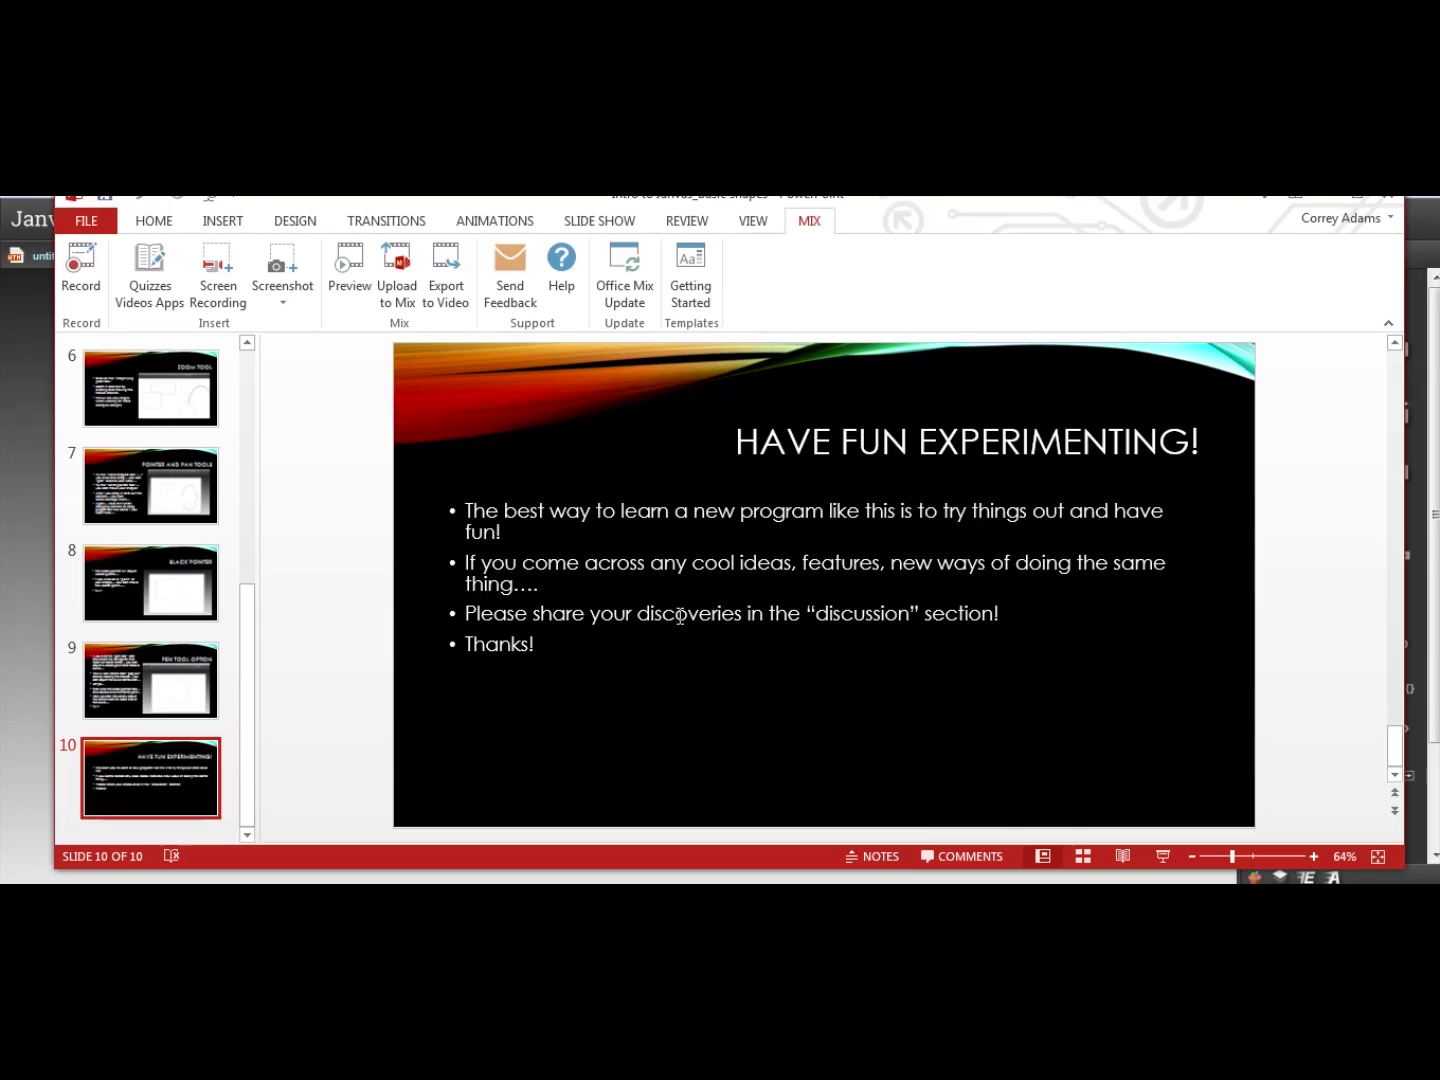